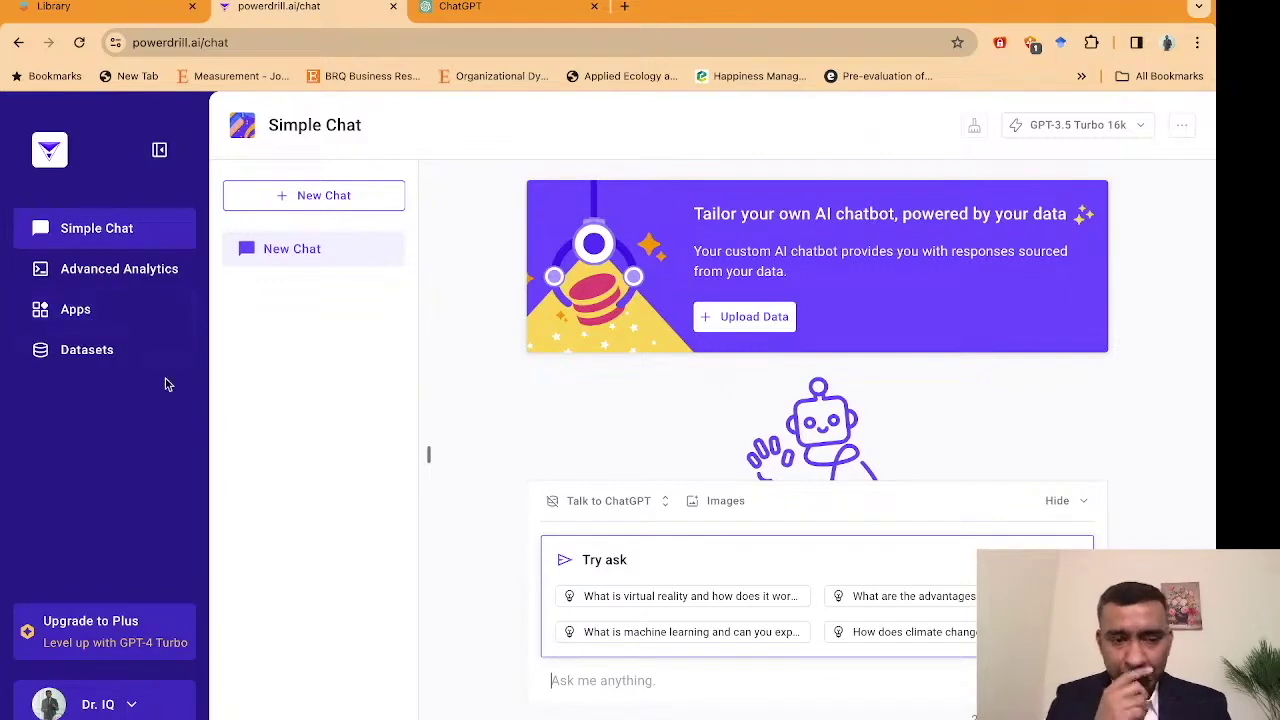
Switch to the other macOS desktop, where Finder shows the Desktop folder.
key(ctrl+Left)
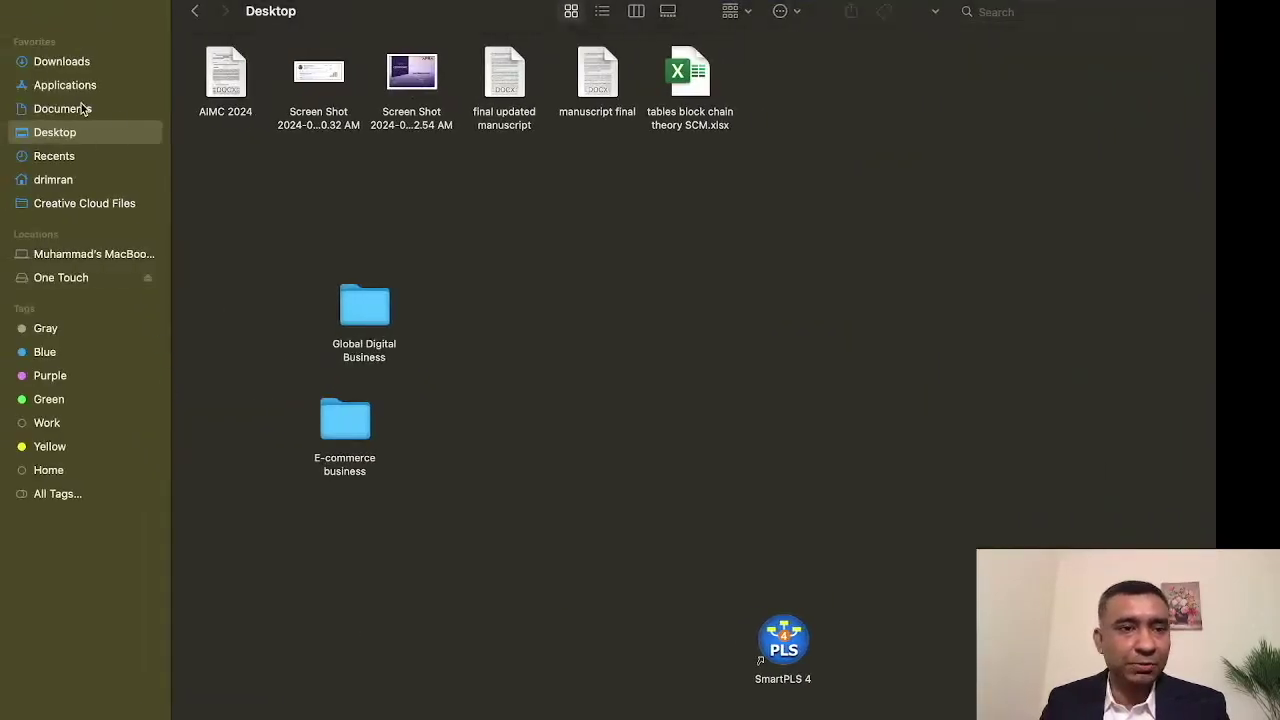
Open tables block chain theory SCM.xlsx from Finder's Desktop folder.
click(690, 100)
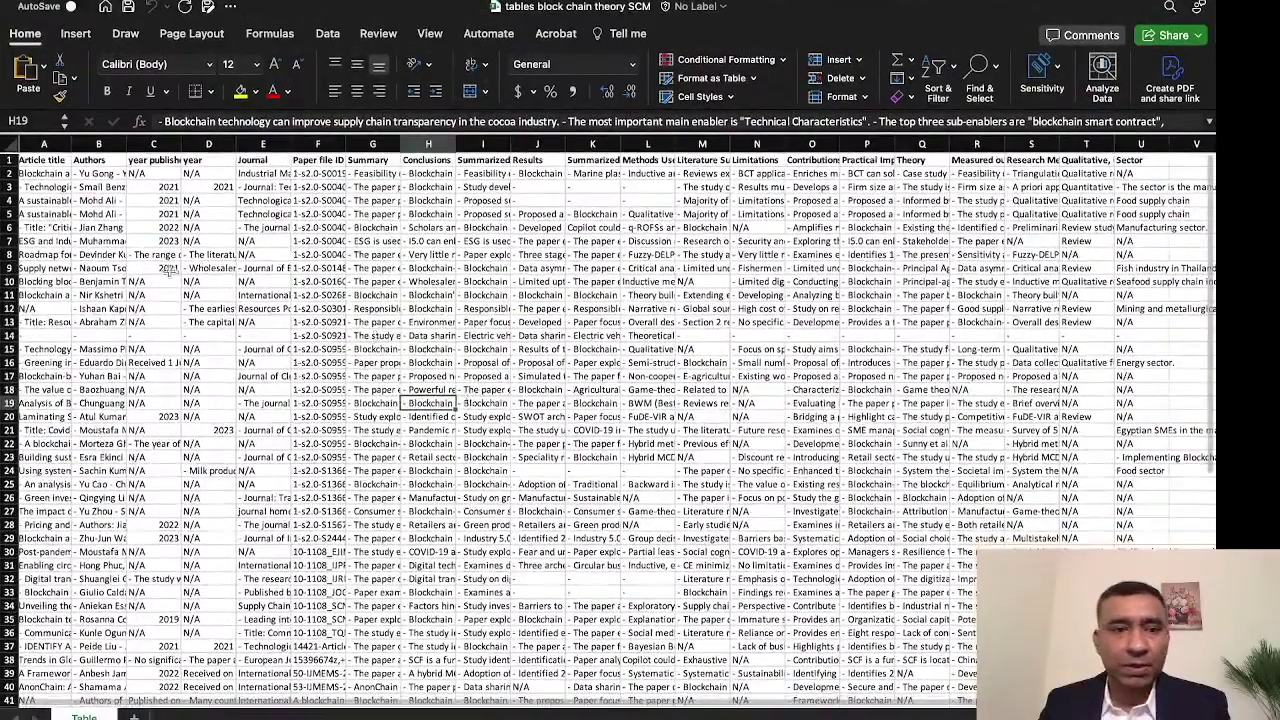
Inspect the 2023 year entry in cell C7 and scroll across the literature table.
click(136, 241)
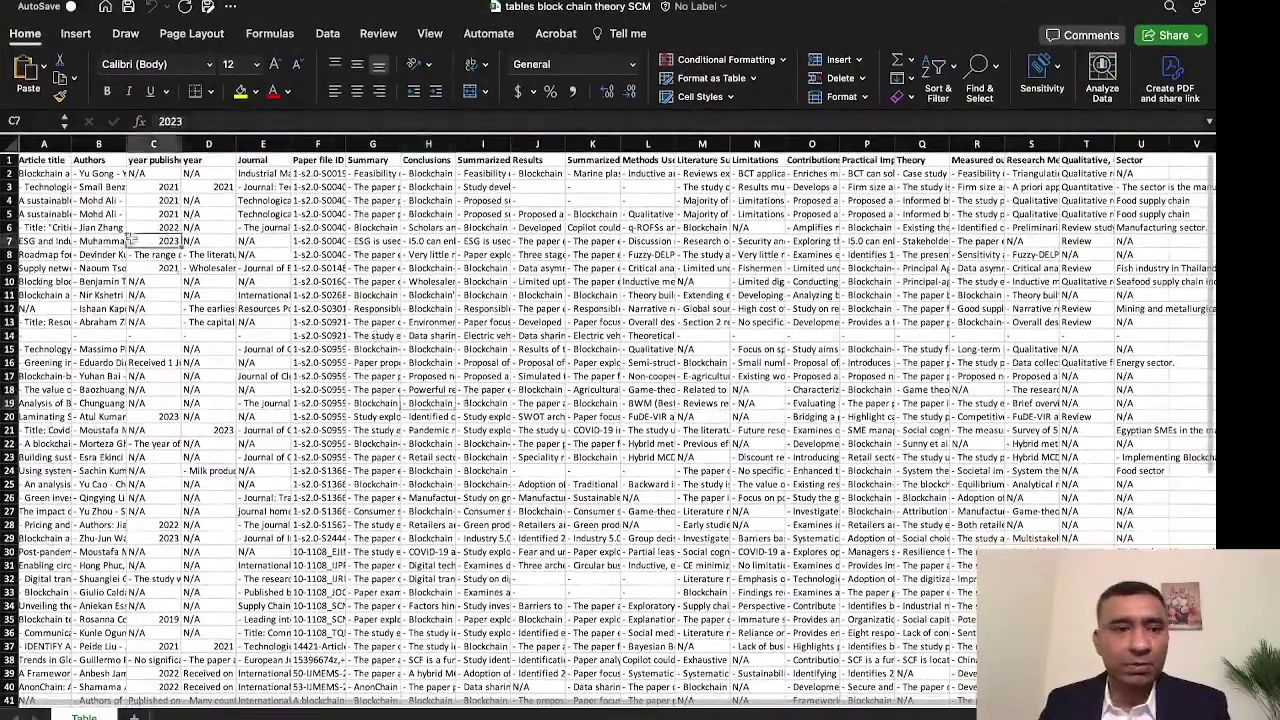
scroll(393, 240, right, 10)
scroll(393, 240, left, 2)
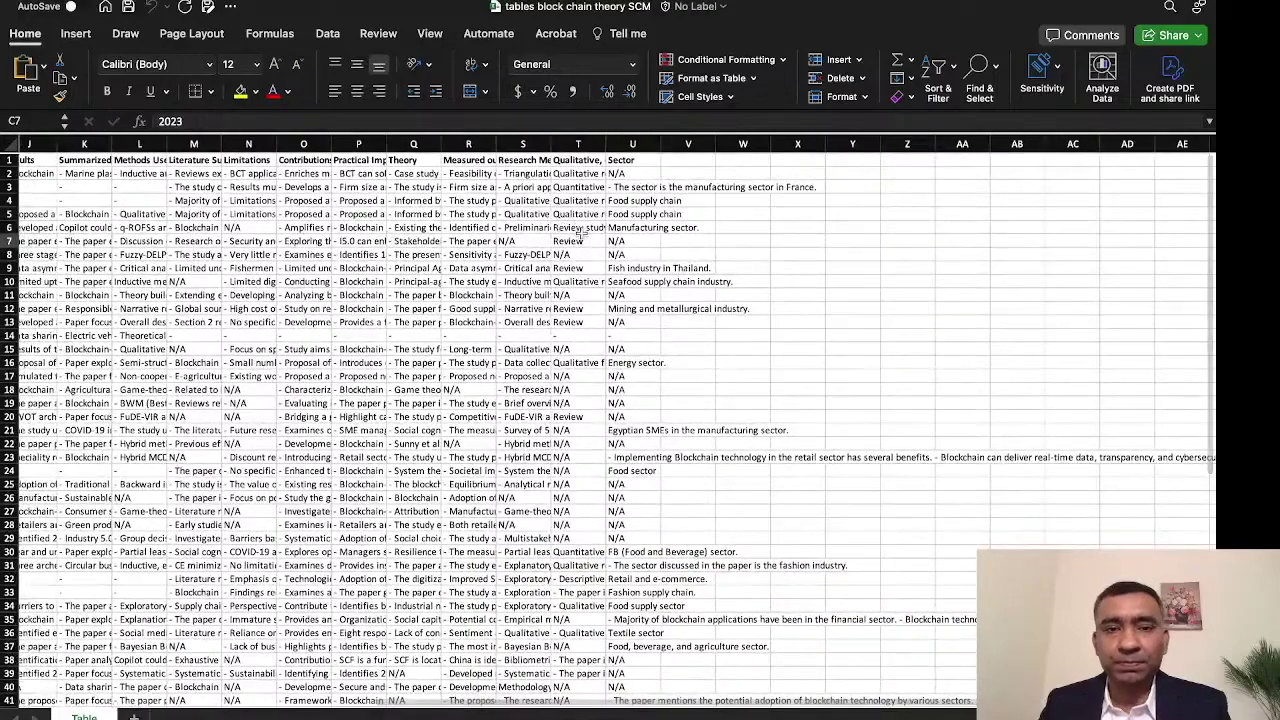
scroll(565, 228, left, 2)
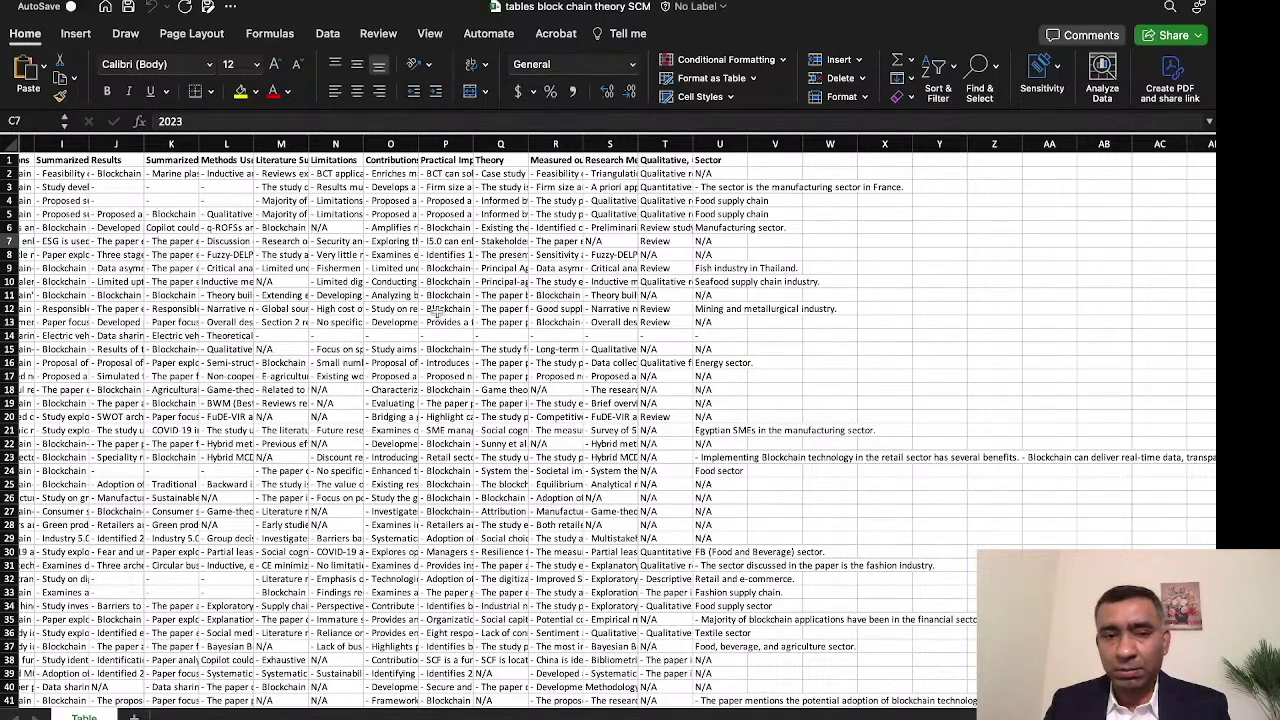
Read the Conclusions text in cell H14 and scroll through rows toward the Sector column.
click(24, 336)
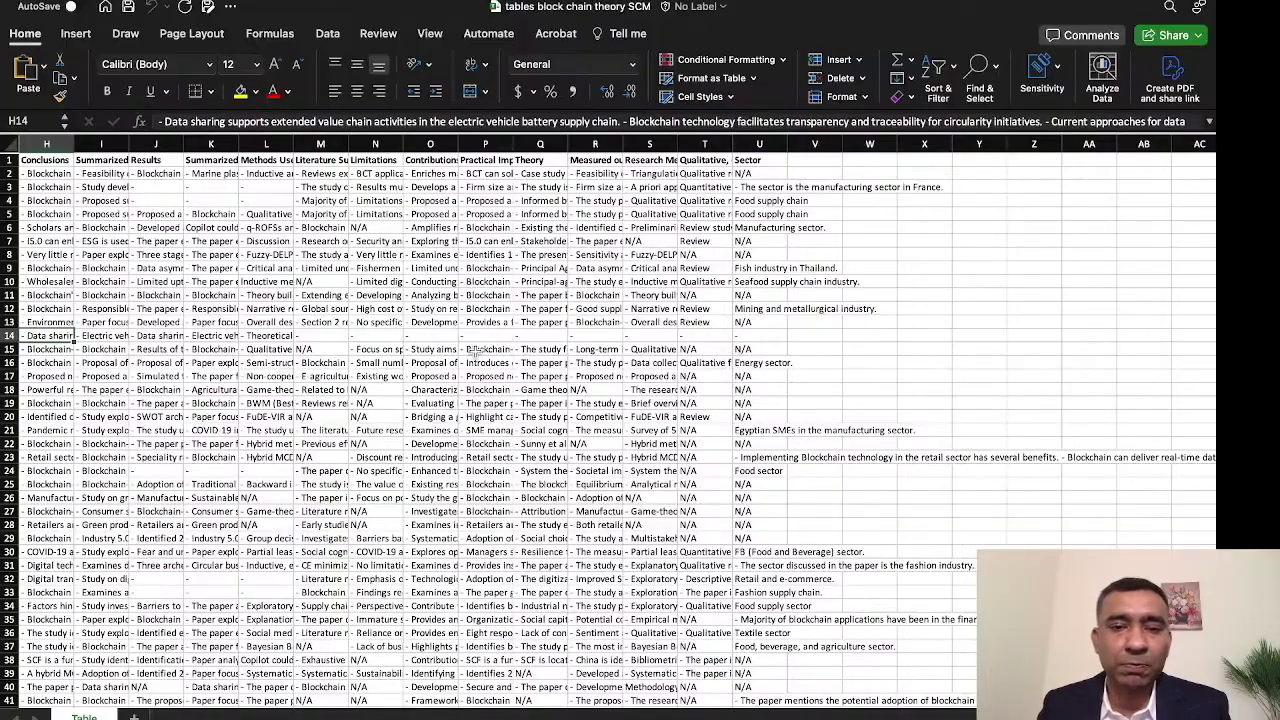
scroll(476, 352, down, 10)
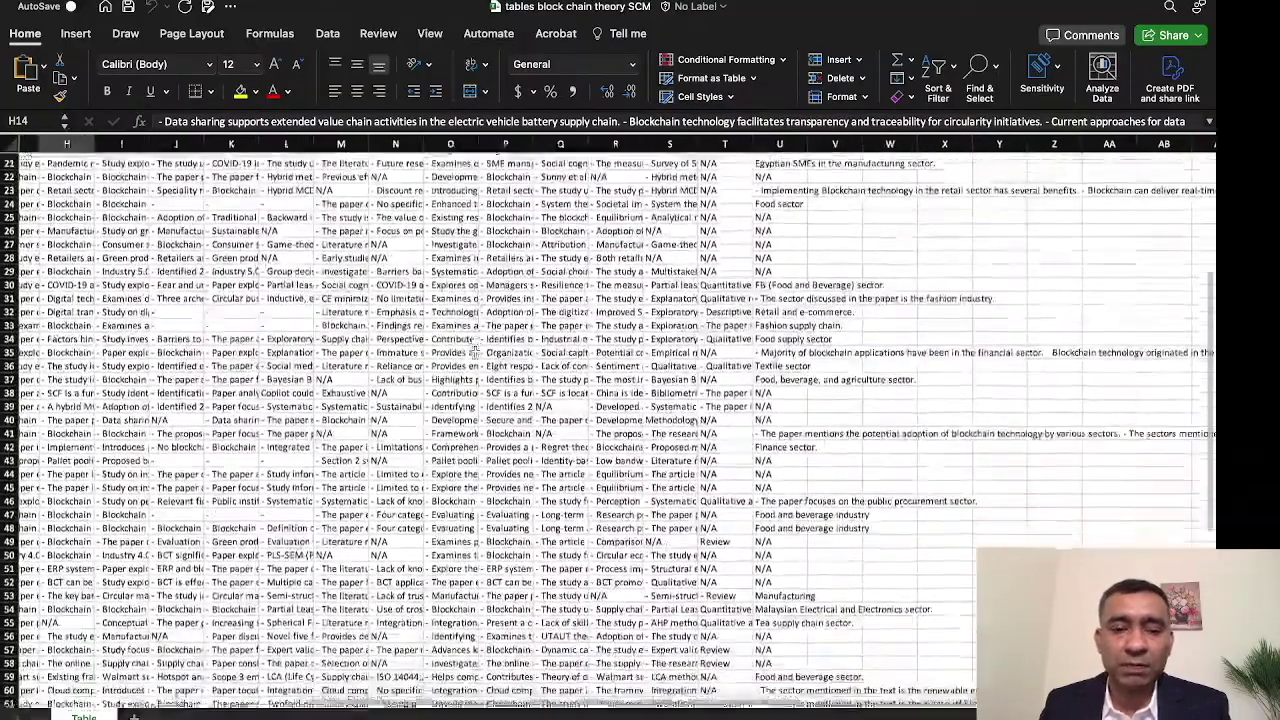
scroll(476, 352, up, 10)
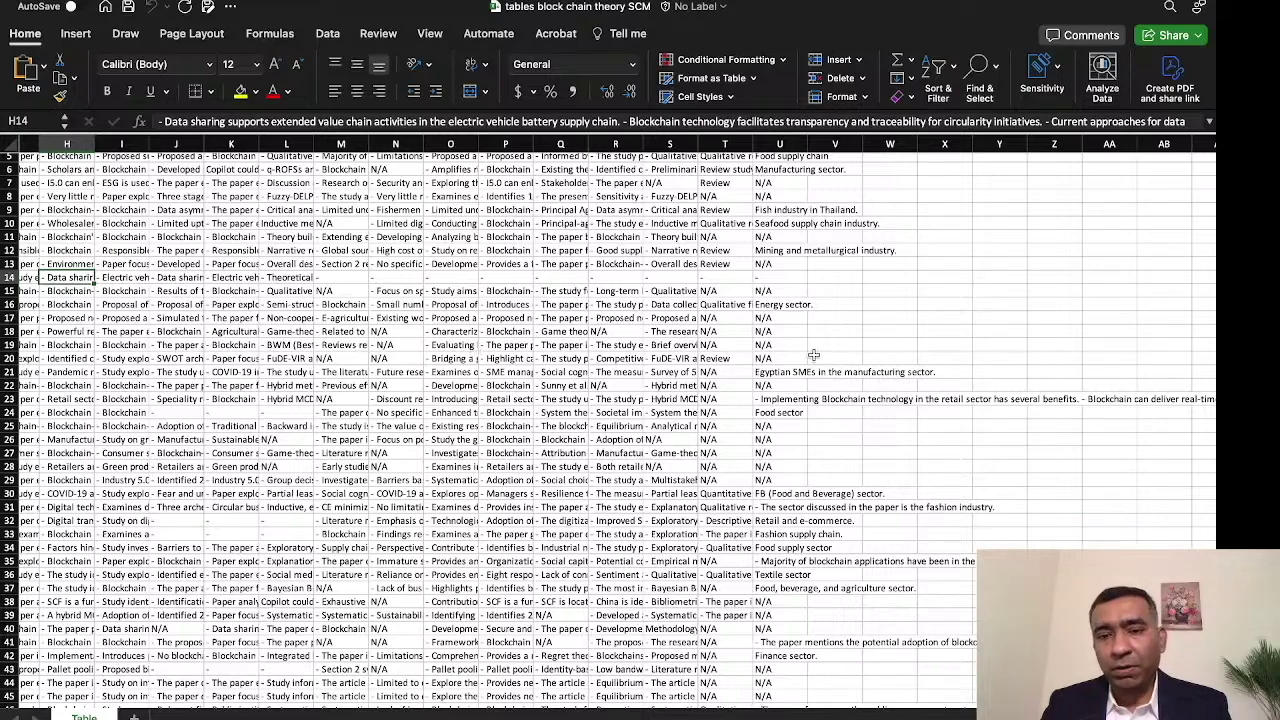
scroll(813, 356, up, 2)
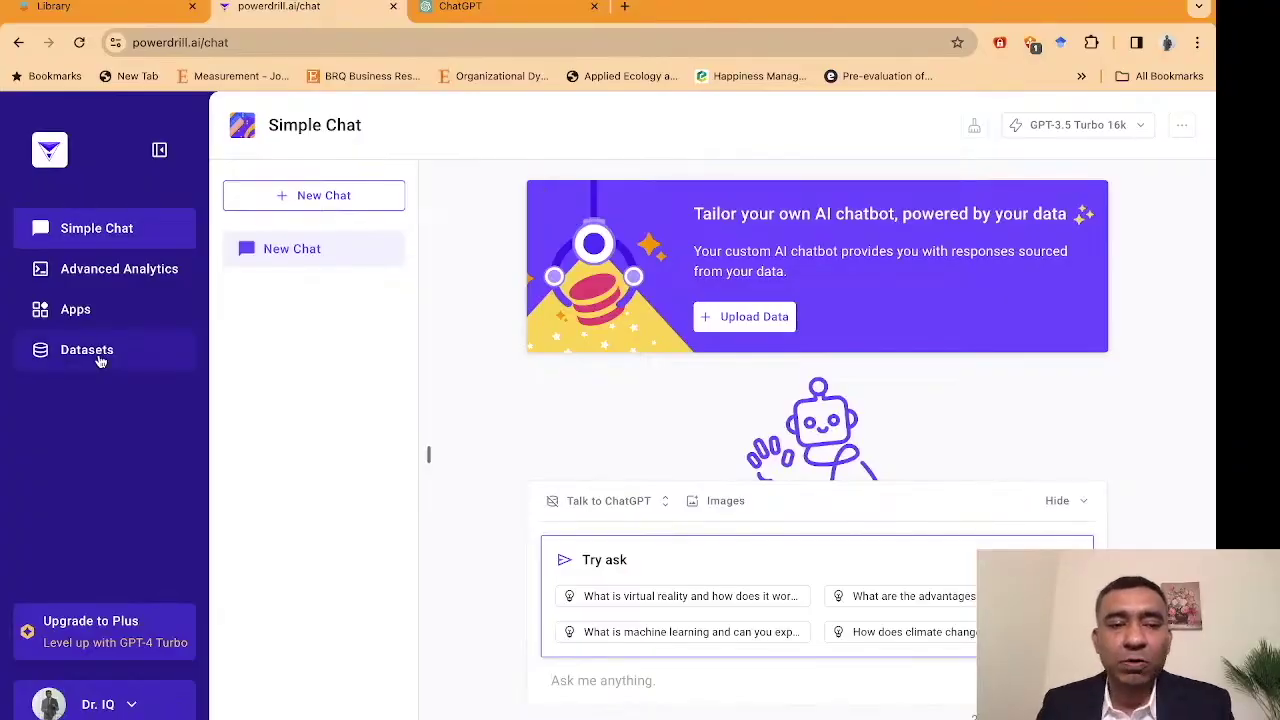
Start a new dataset from the Datasets page, dismissing autofill suggestions in the form.
click(99, 360)
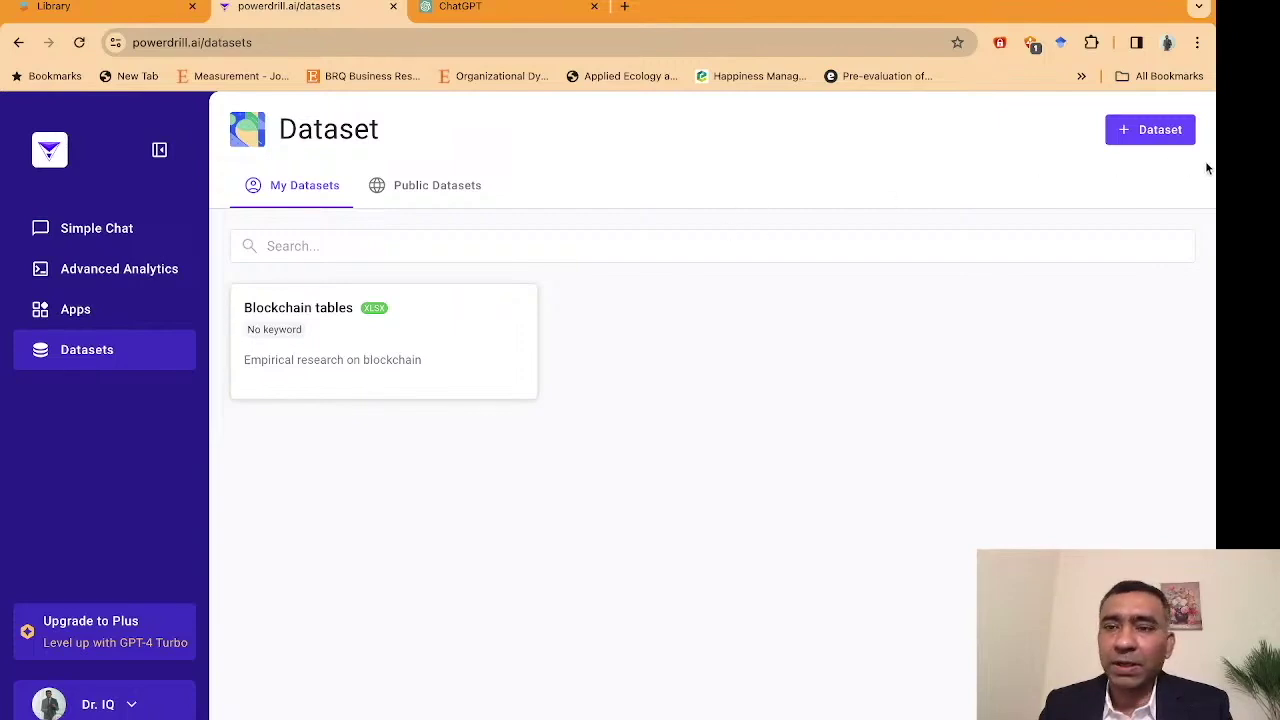
click(1160, 133)
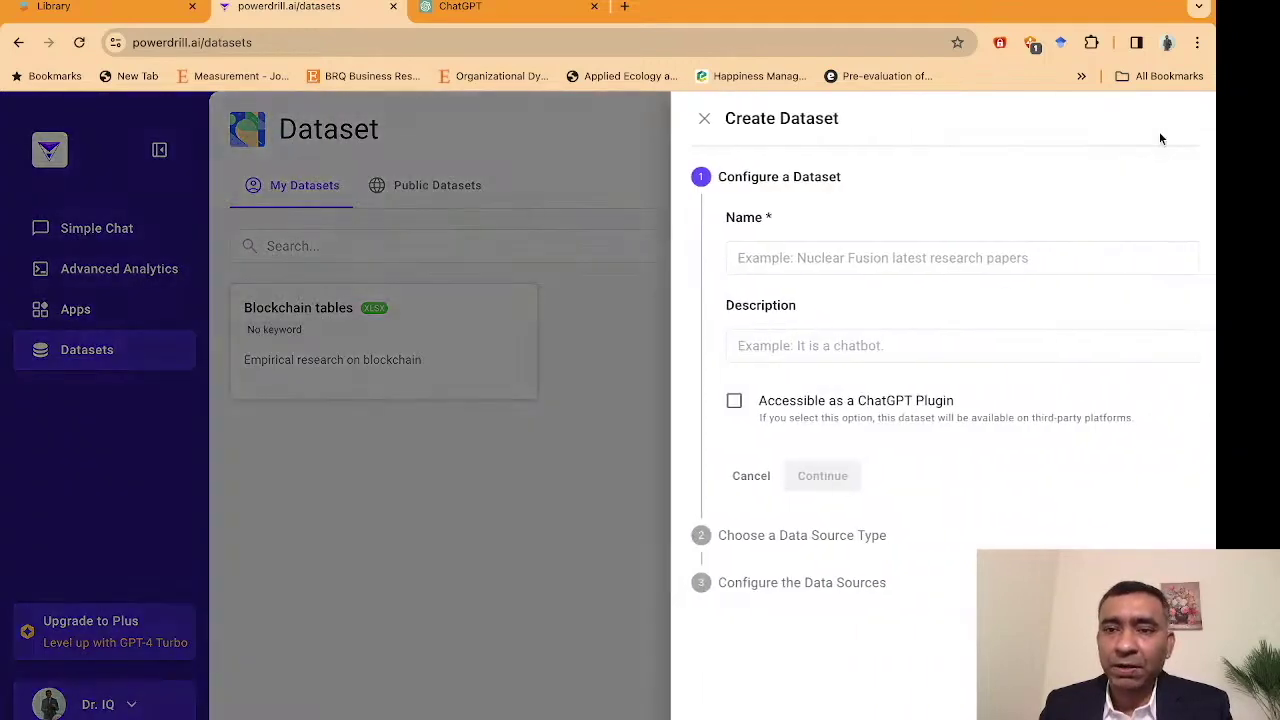
click(798, 272)
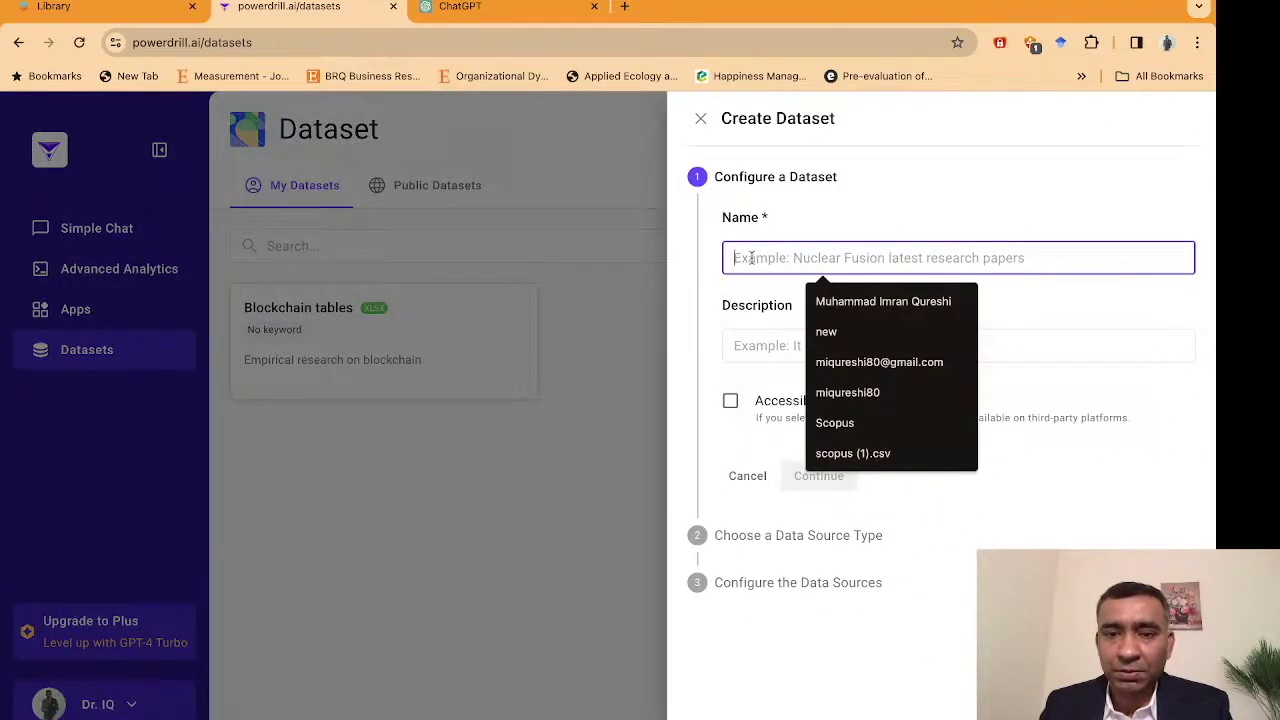
click(758, 366)
click(760, 358)
click(708, 361)
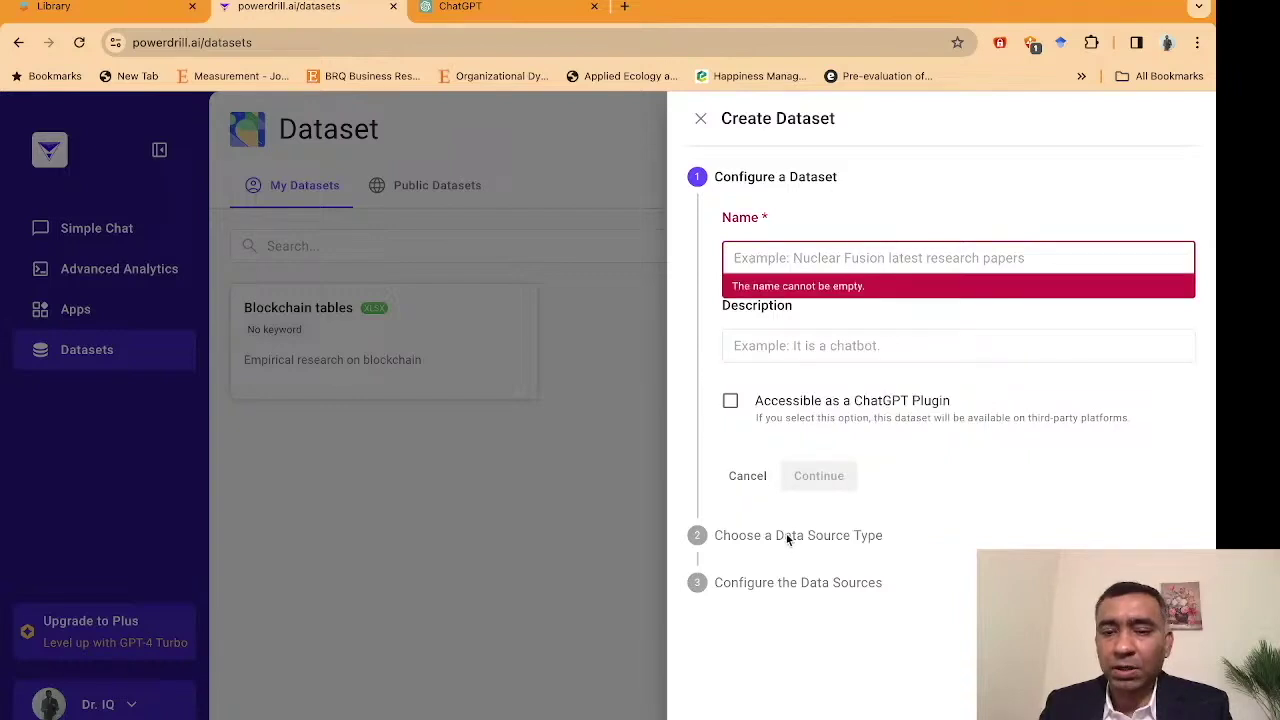
click(810, 258)
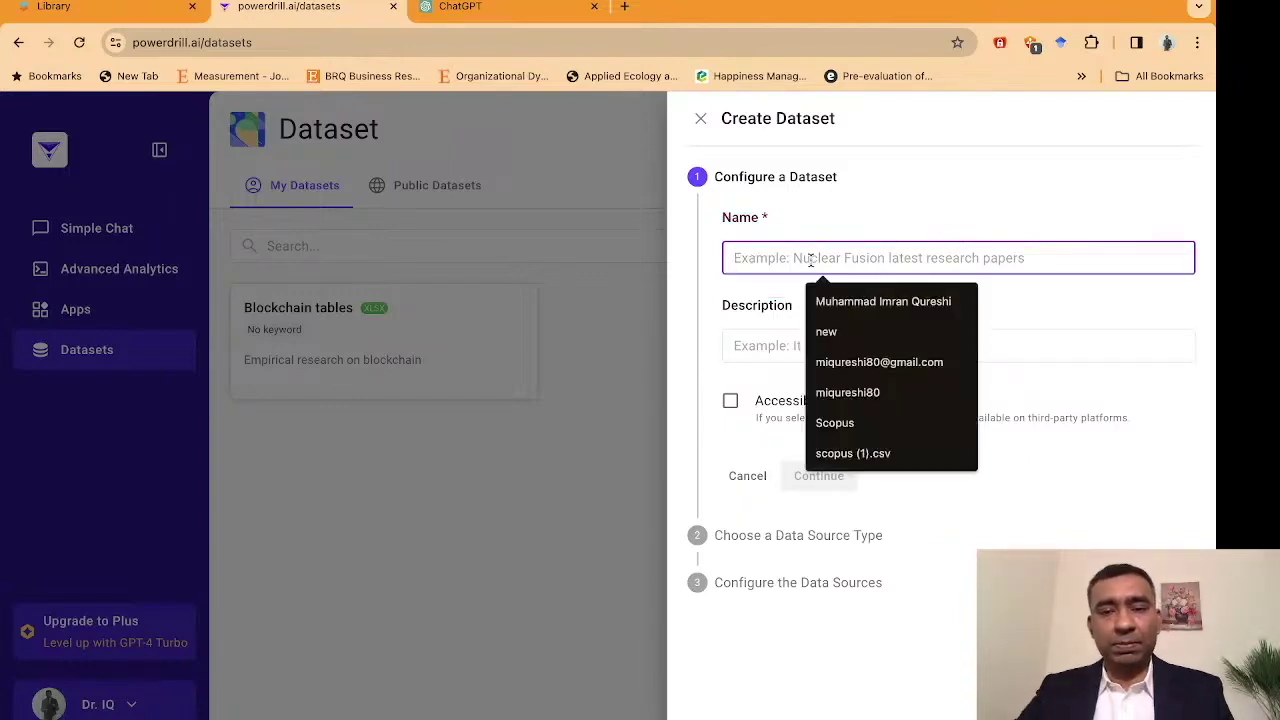
Name the dataset 'Blockchain tables 2', describe it as 'supply chain resilience', and continue.
text(Blockchain)
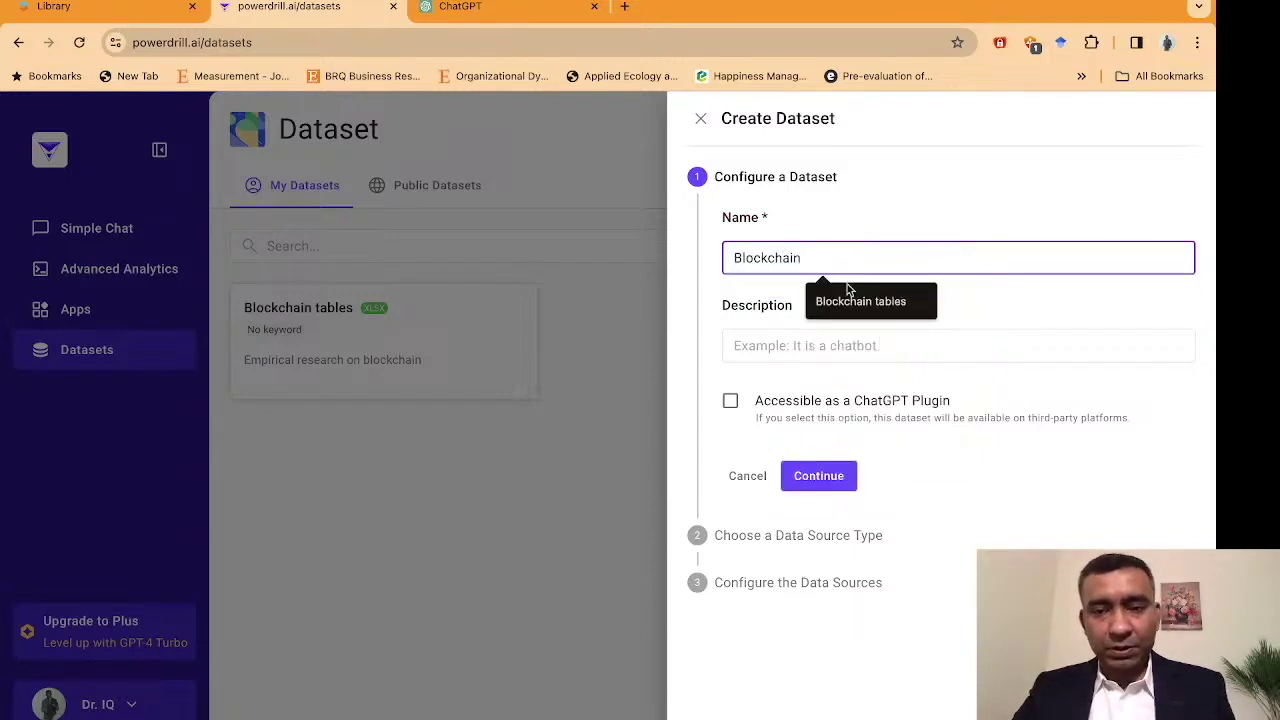
click(850, 290)
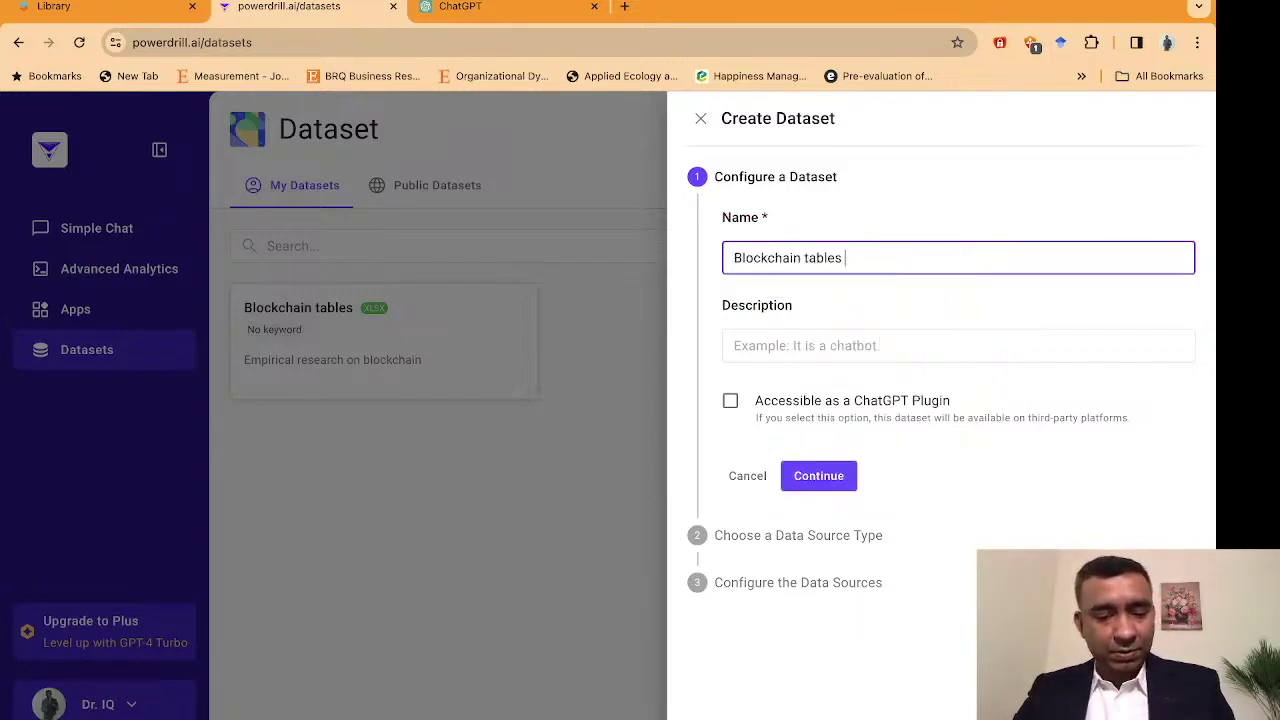
text(2)
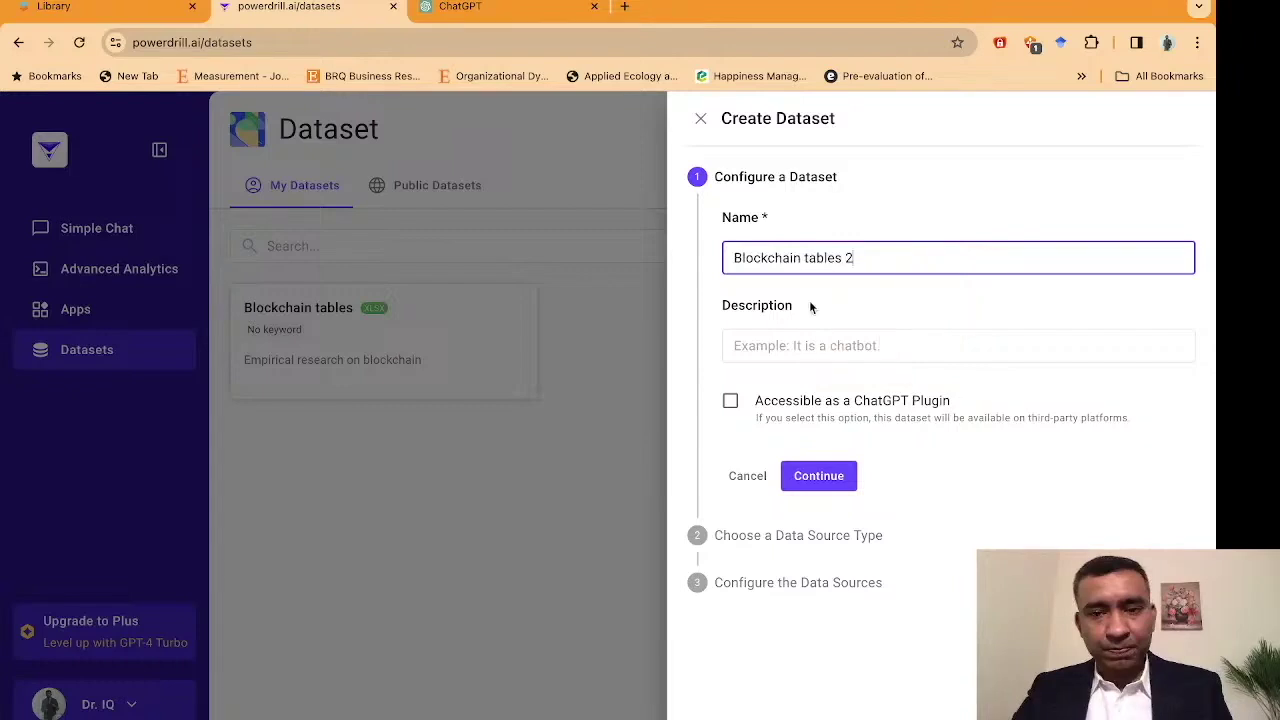
click(830, 345)
text(supply chain resilience)
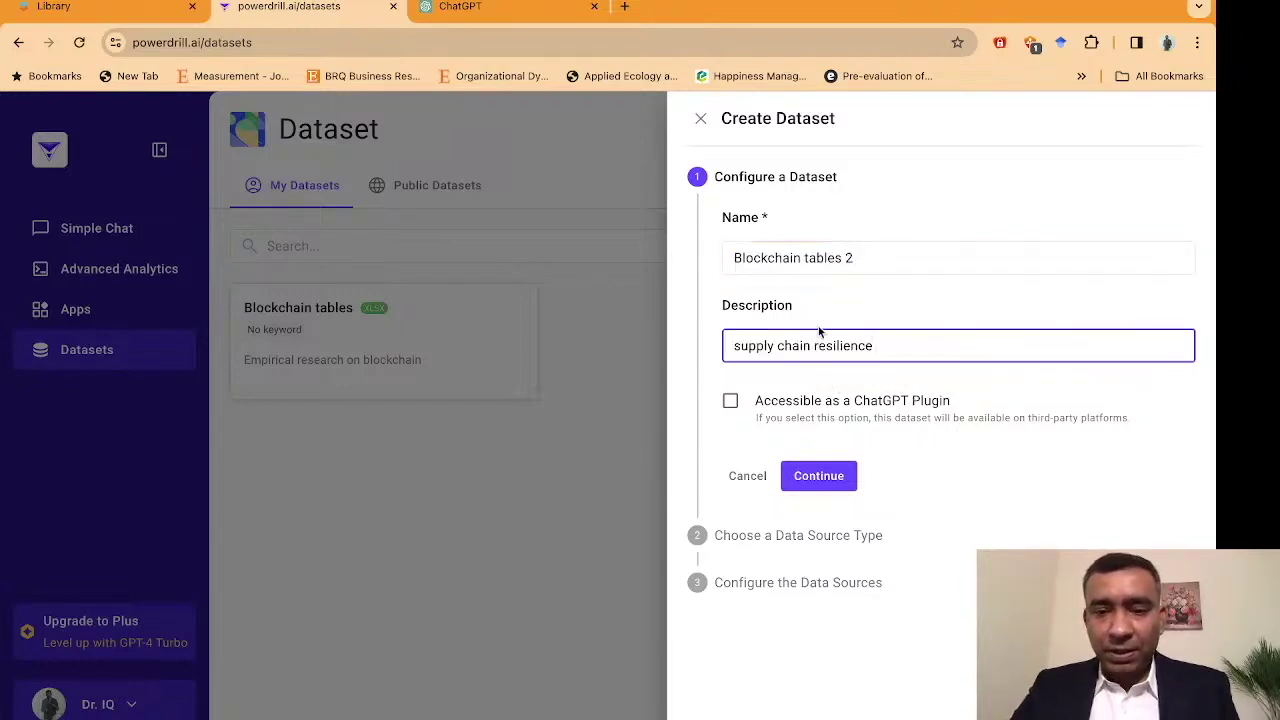
click(826, 483)
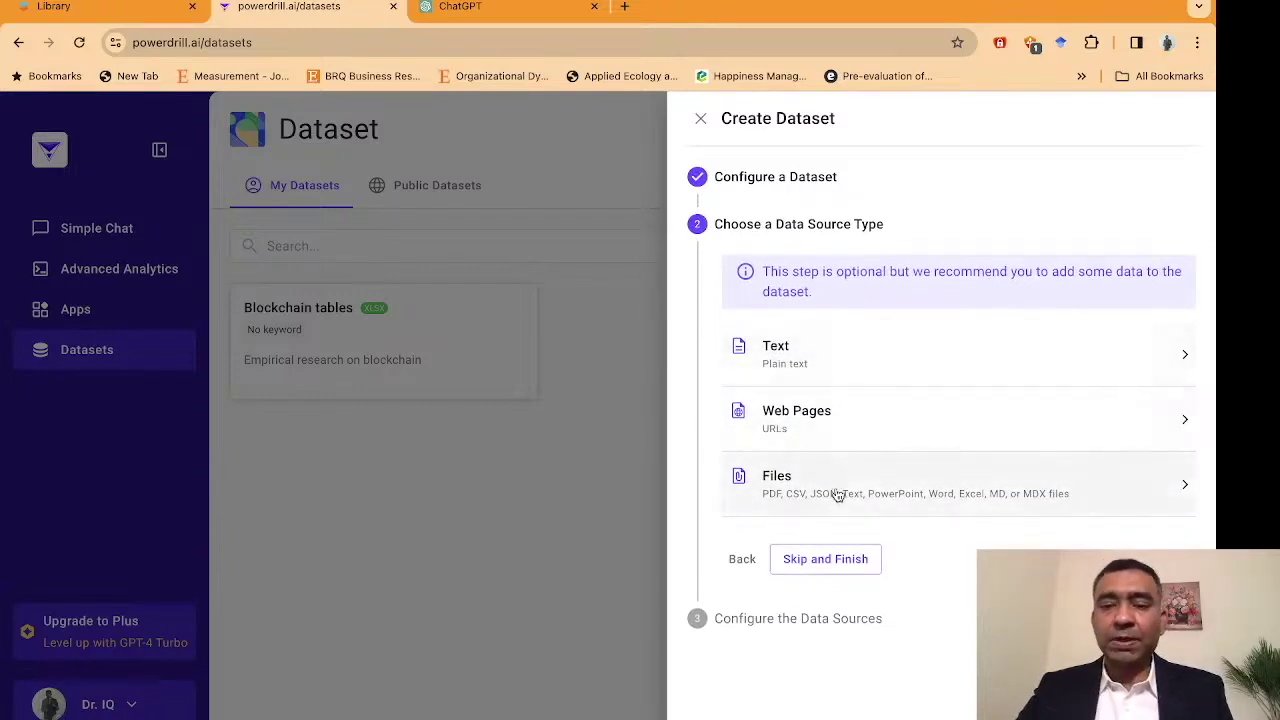
Choose Files as the source and upload tables block chain theory SCM.xlsx from the Desktop.
click(893, 495)
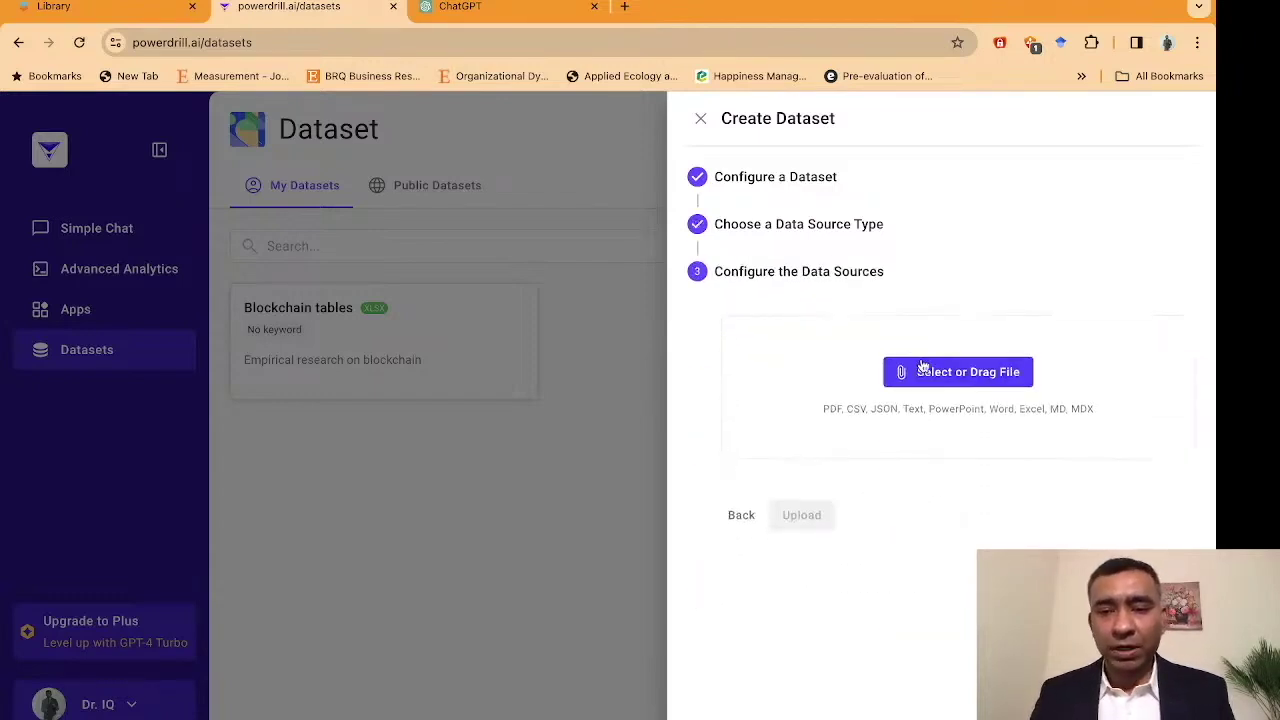
click(929, 372)
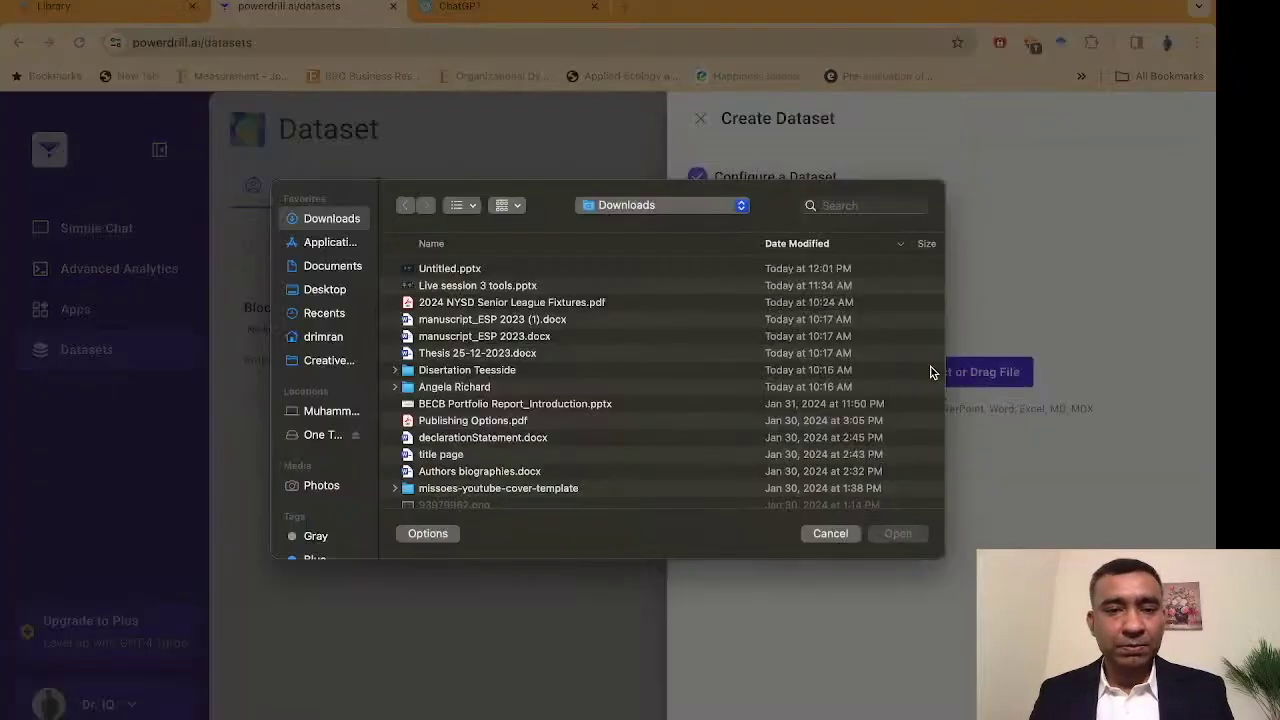
click(322, 289)
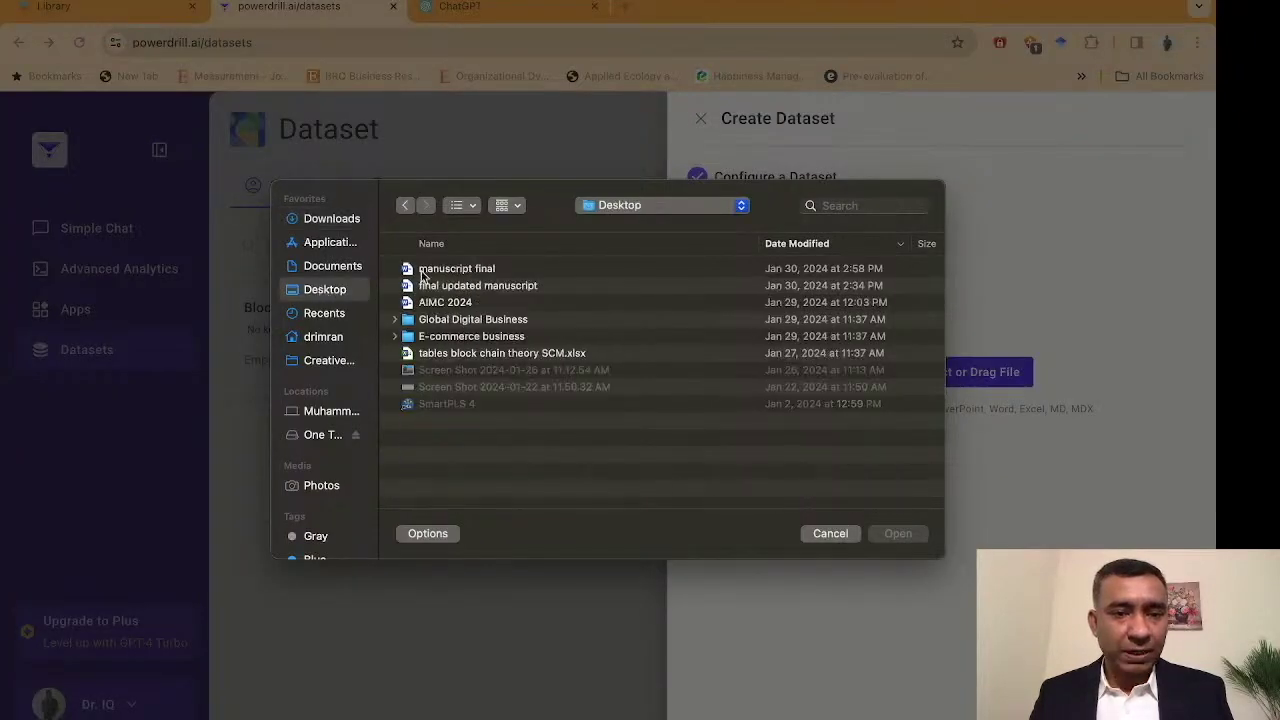
double_click(447, 355)
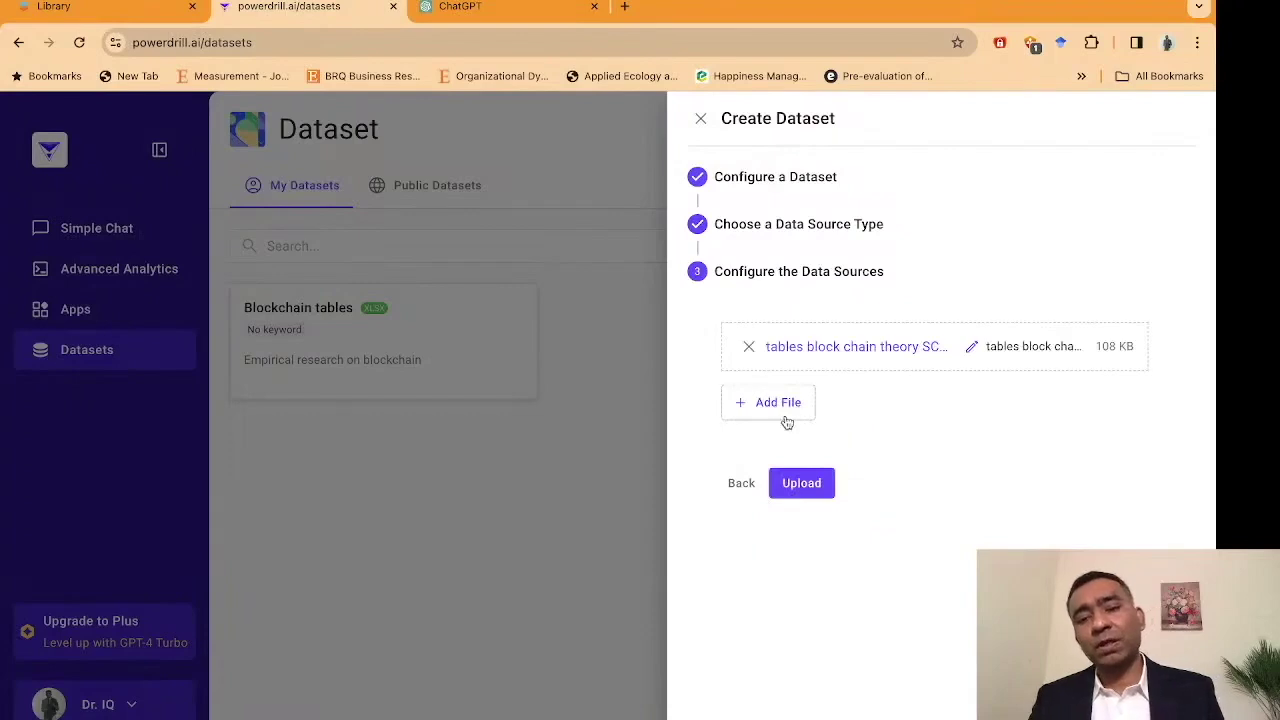
click(800, 484)
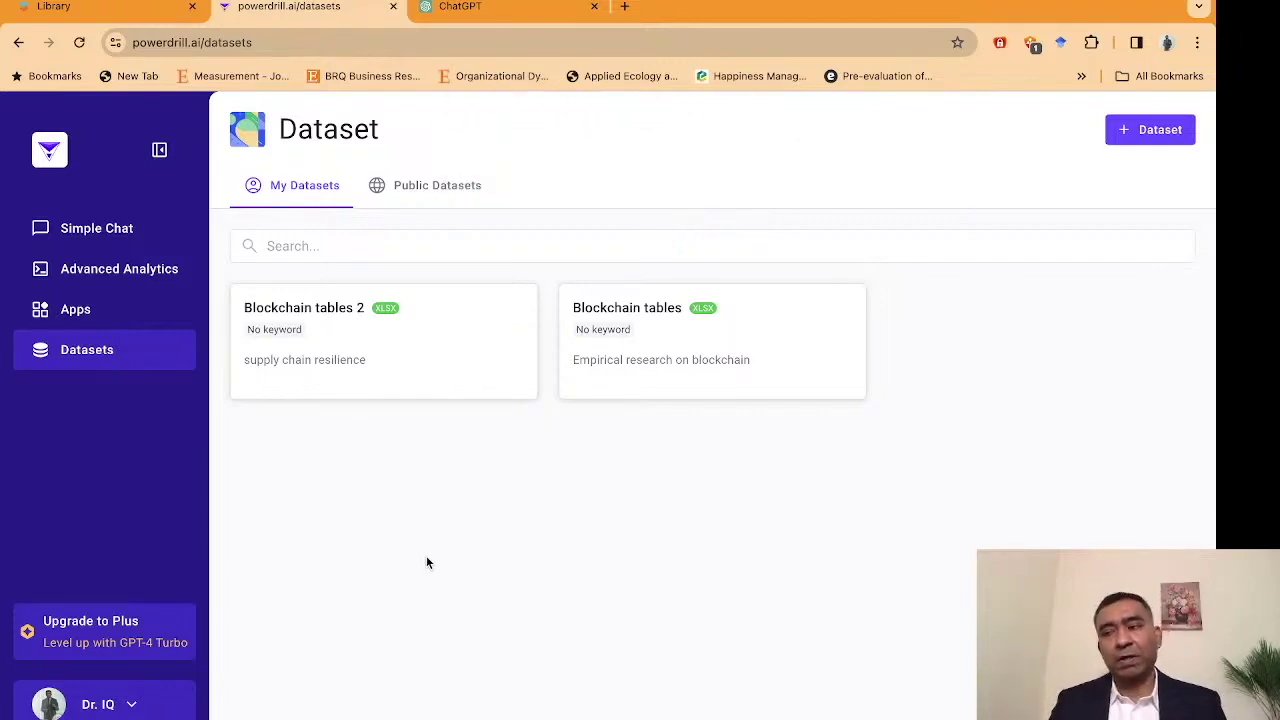
Move between Simple Chat, Datasets and Advanced Analytics, then start a new analysis.
click(91, 232)
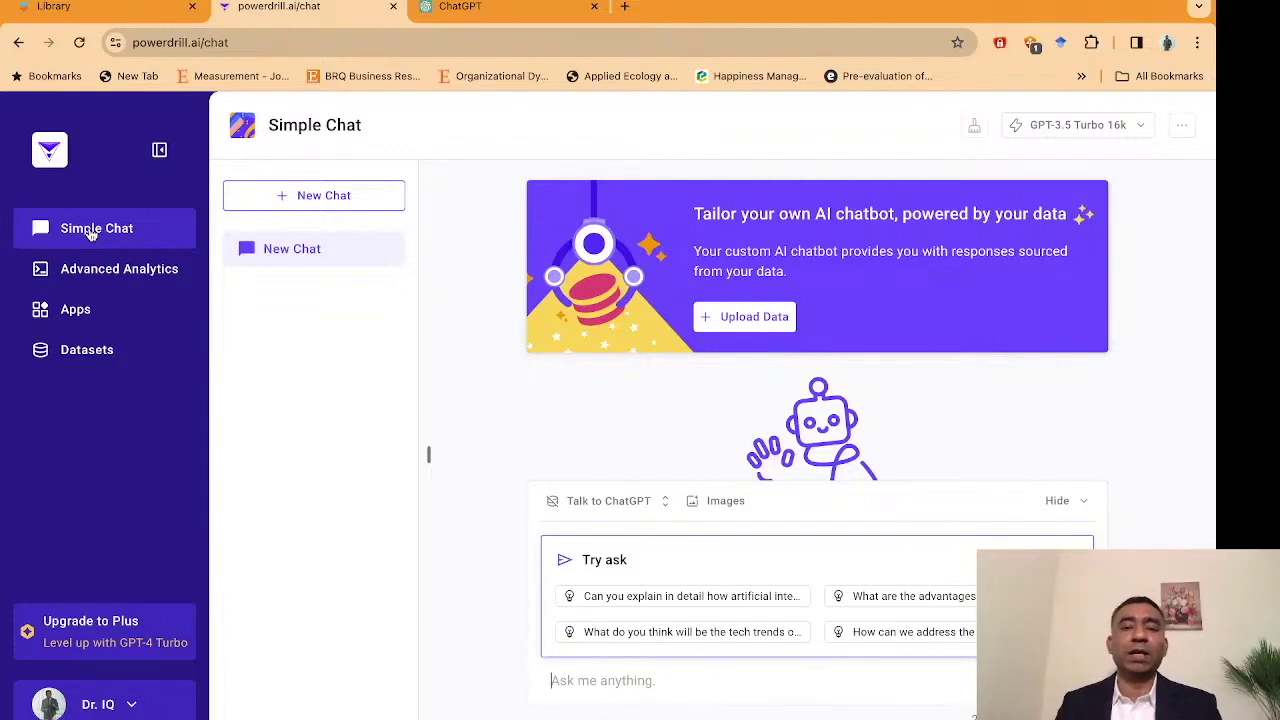
click(98, 273)
click(87, 349)
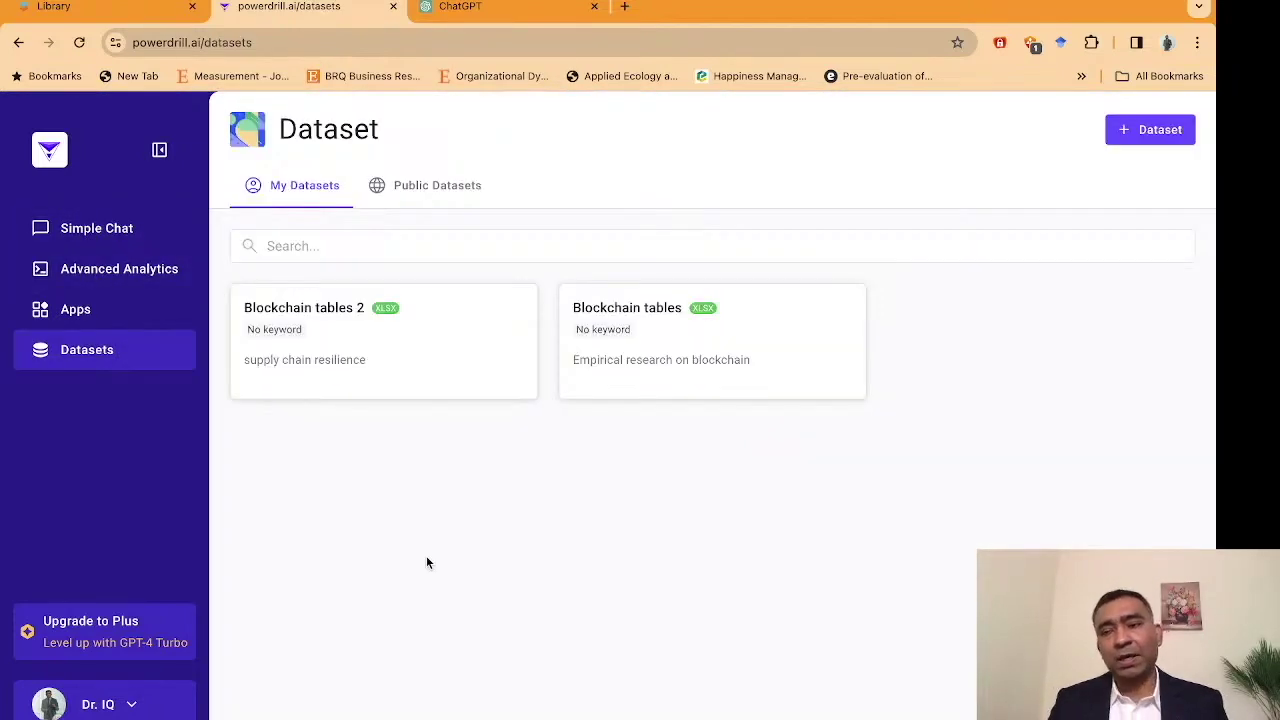
click(92, 230)
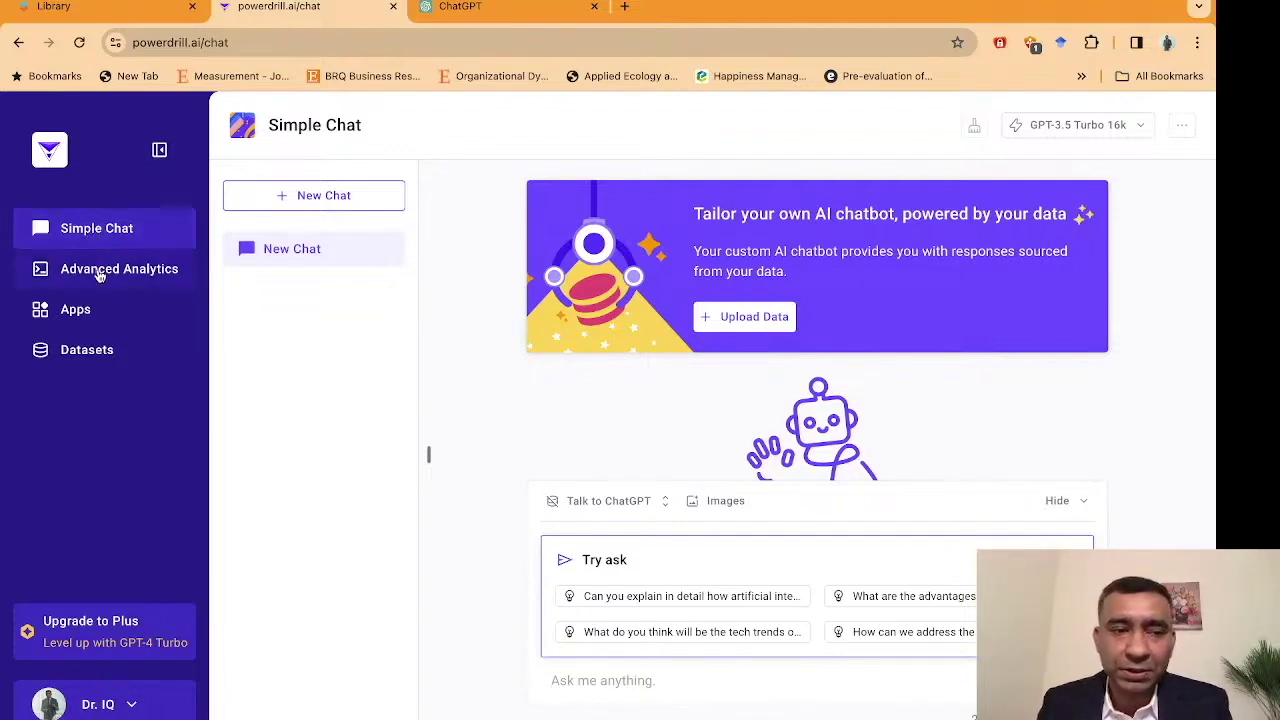
click(98, 273)
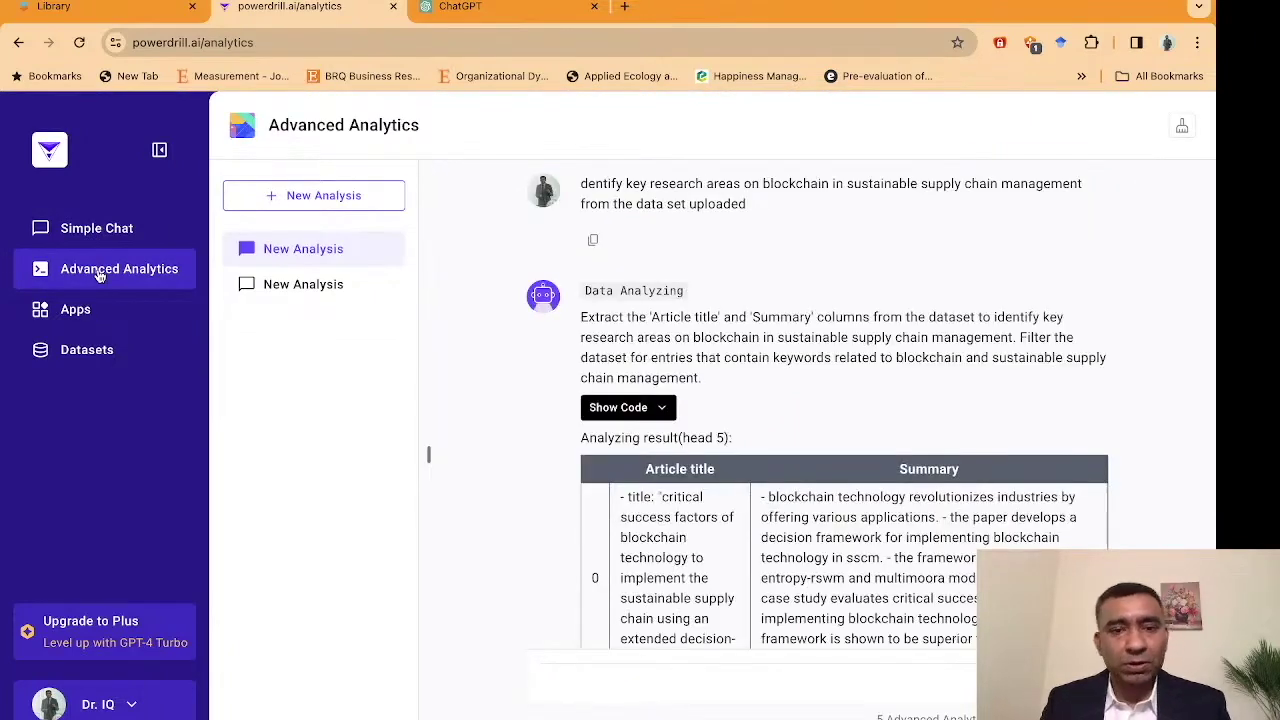
scroll(930, 472, down, 5)
scroll(930, 472, up, 5)
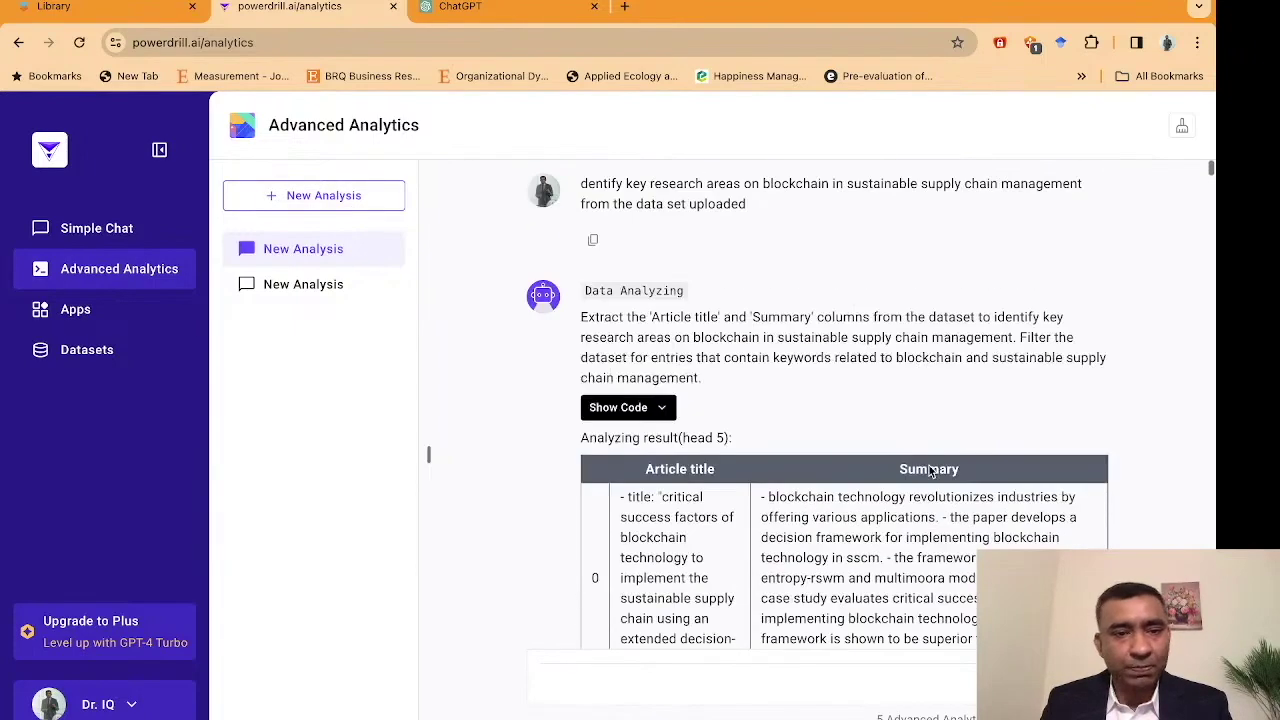
click(345, 205)
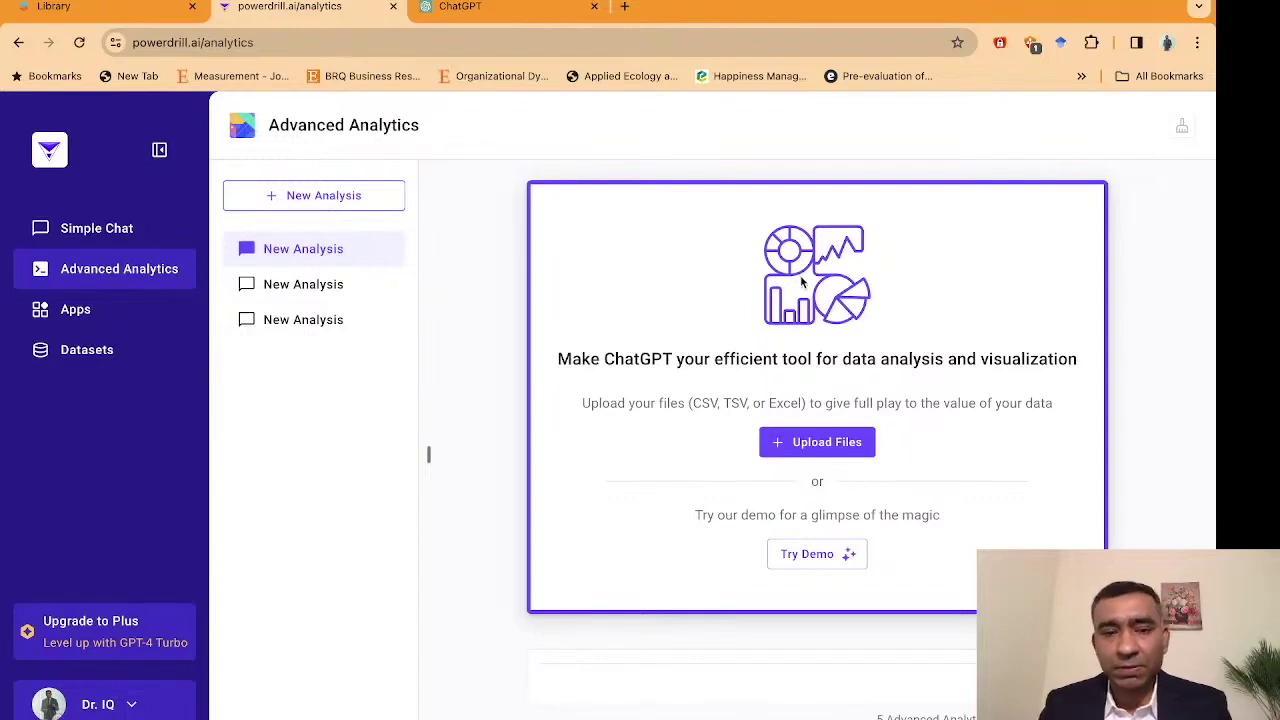
Upload tables block chain theory SCM.xlsx from the Desktop as the analysis's dataset.
click(780, 446)
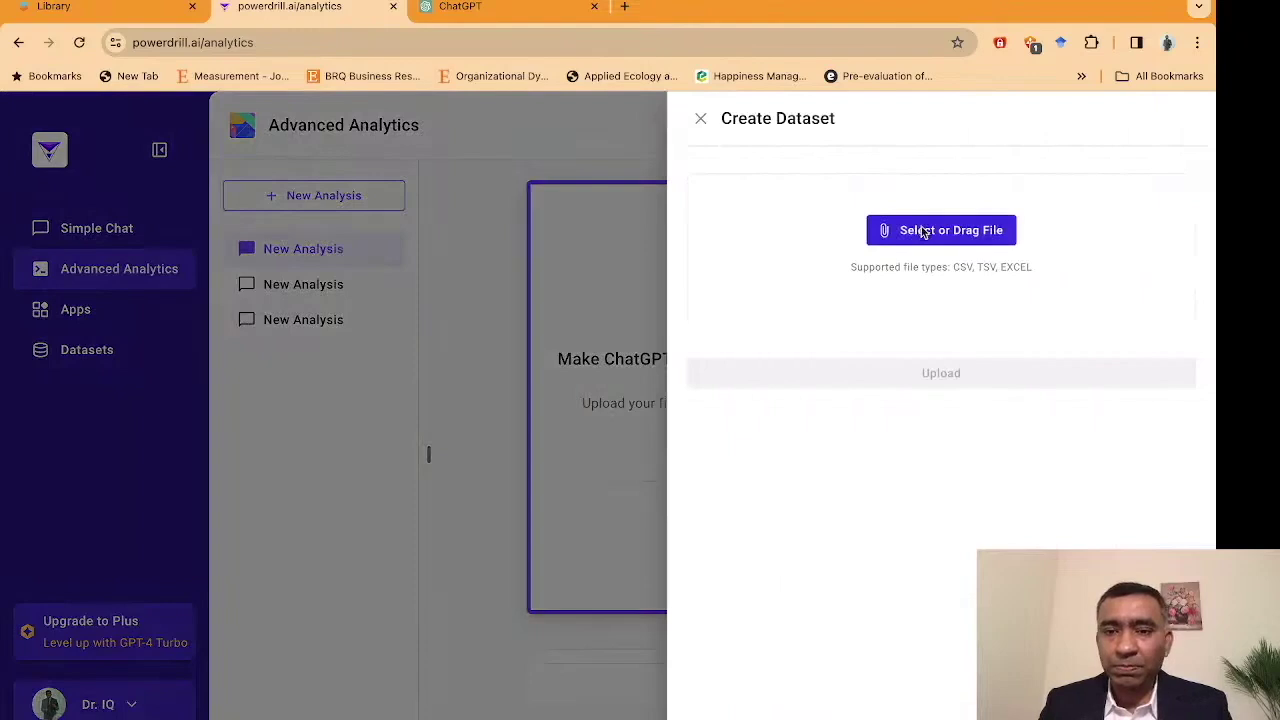
click(922, 231)
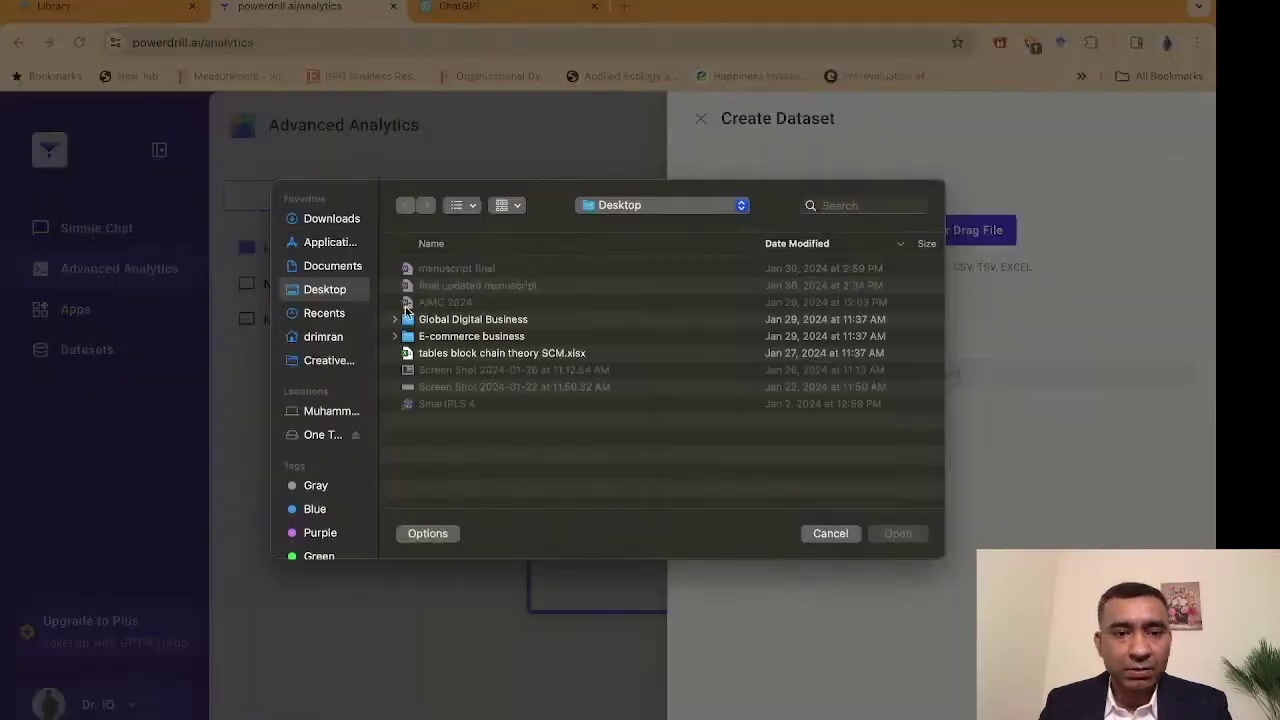
click(422, 358)
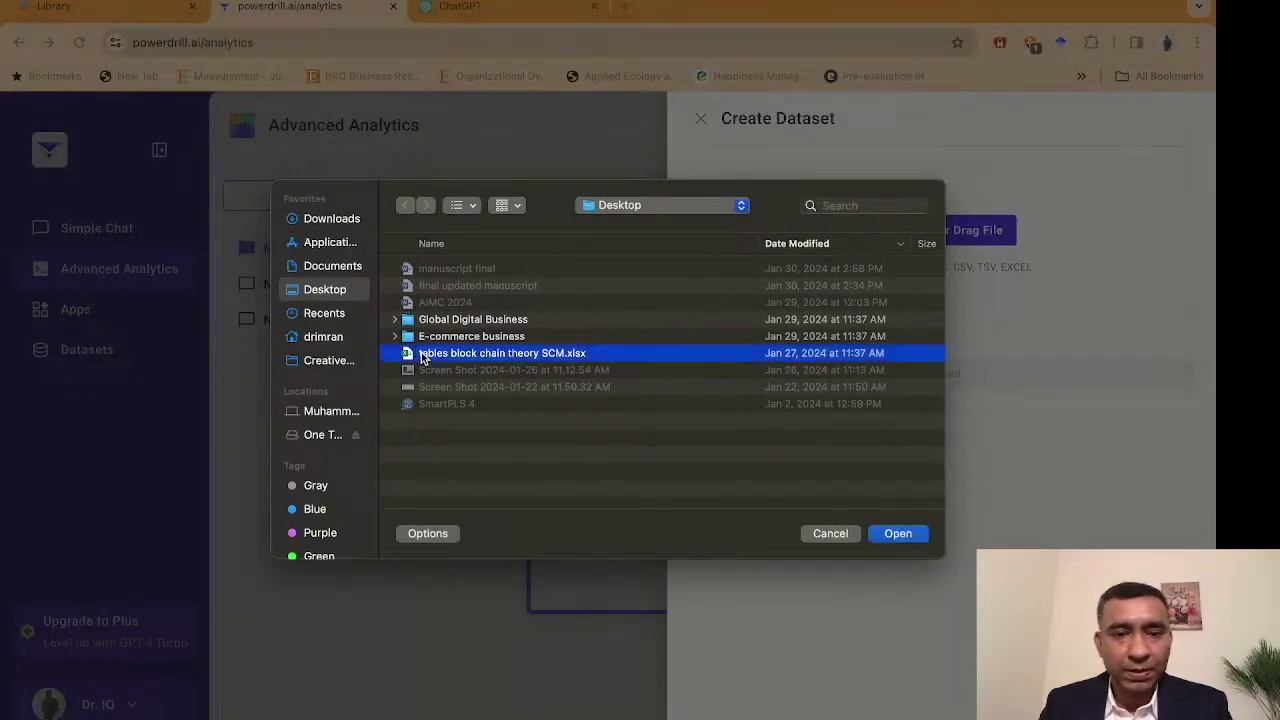
click(896, 532)
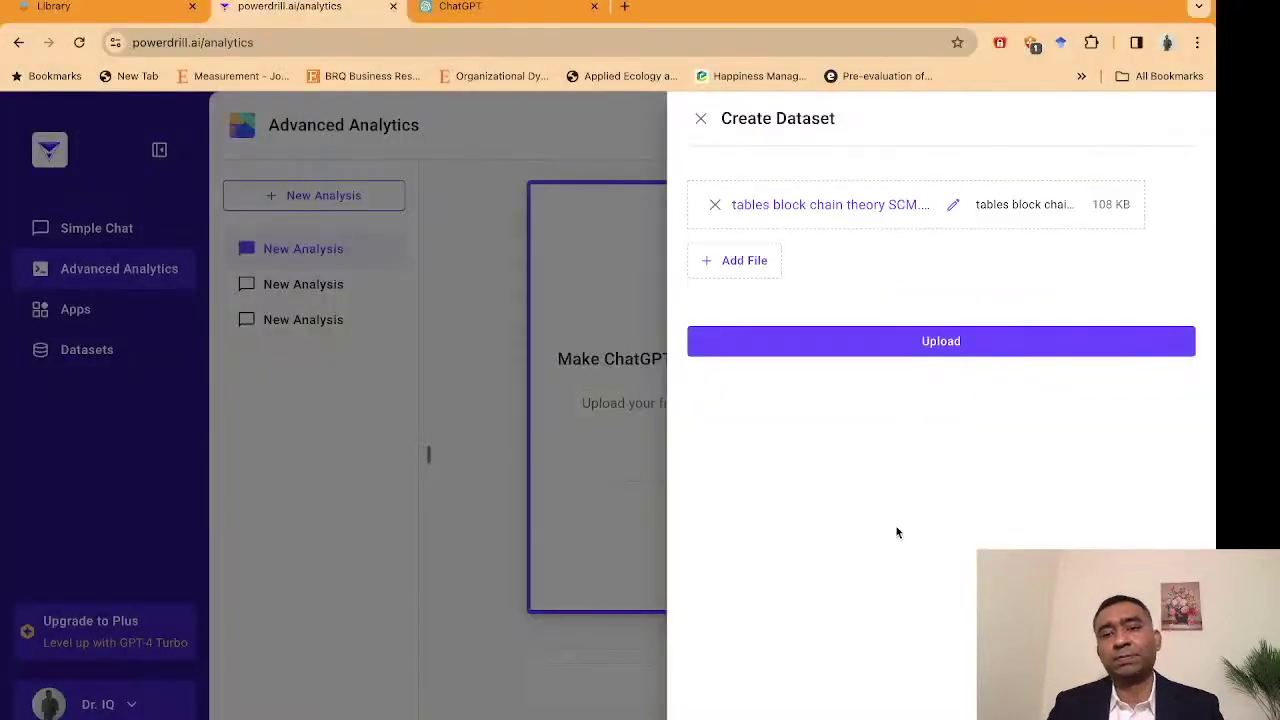
click(862, 340)
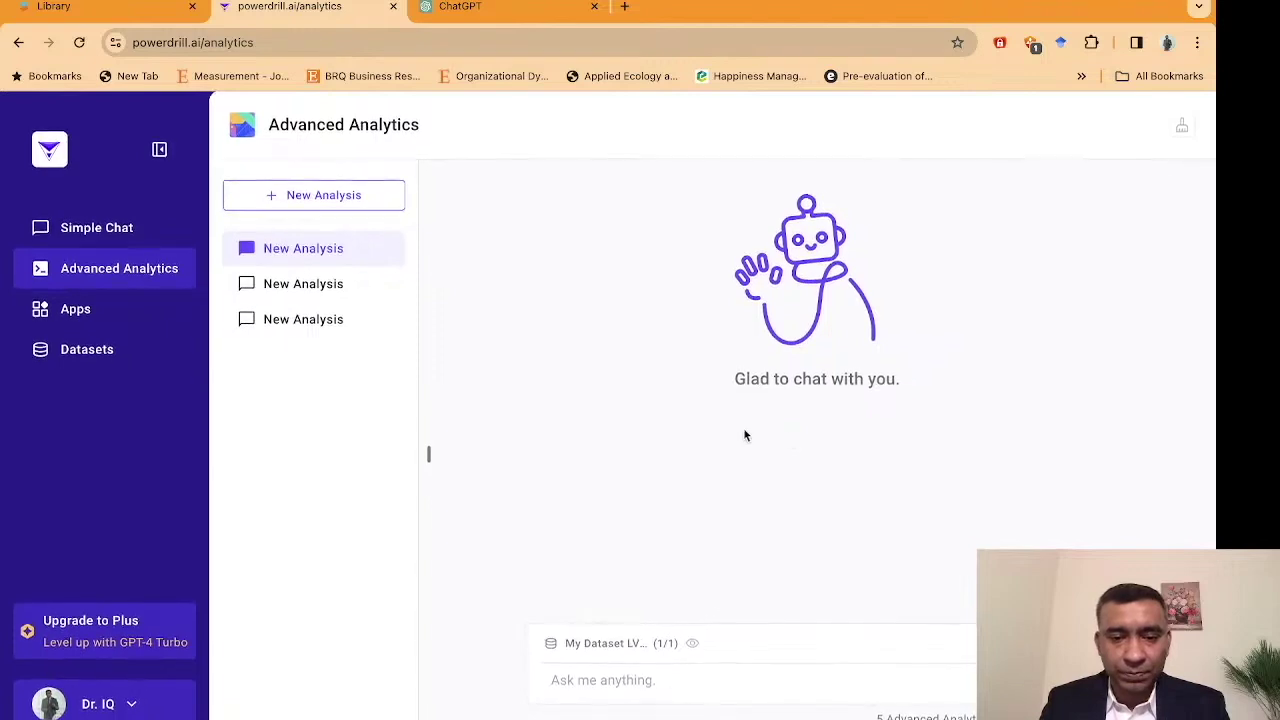
Type 'What are the differenct research cluster based on' in the question box and check its spelling.
click(609, 683)
text(What are)
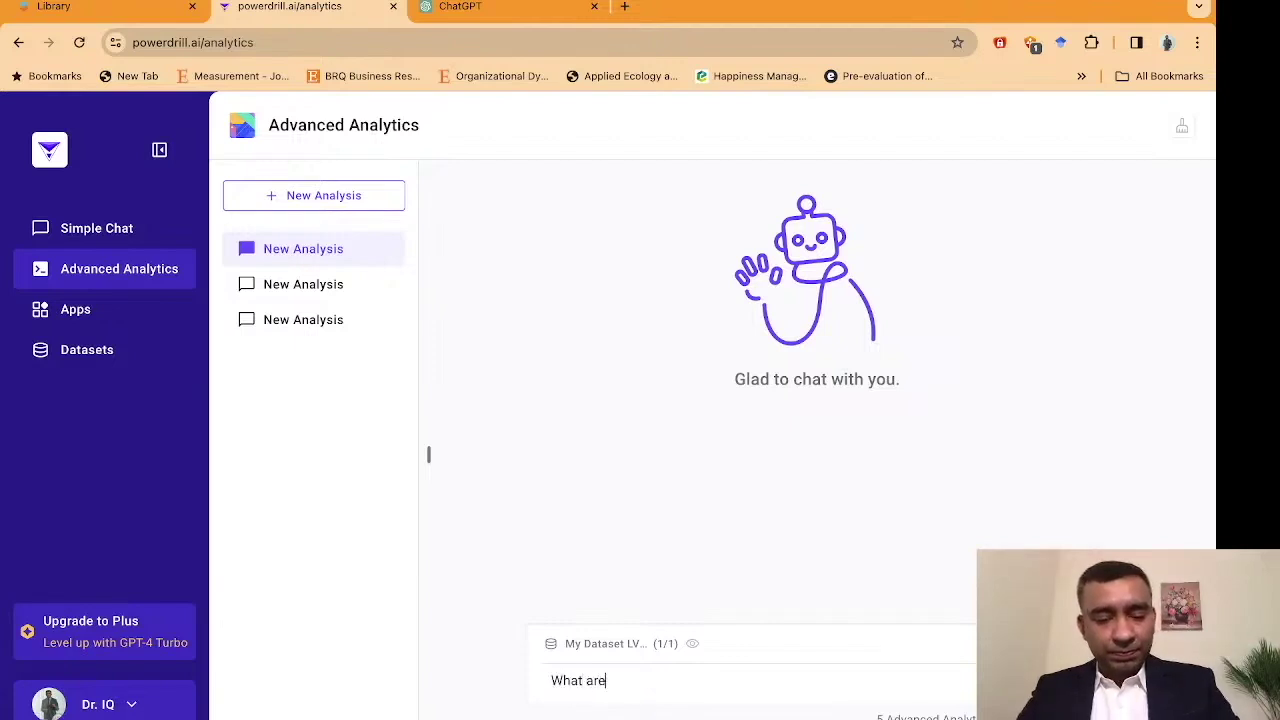
text( the dif)
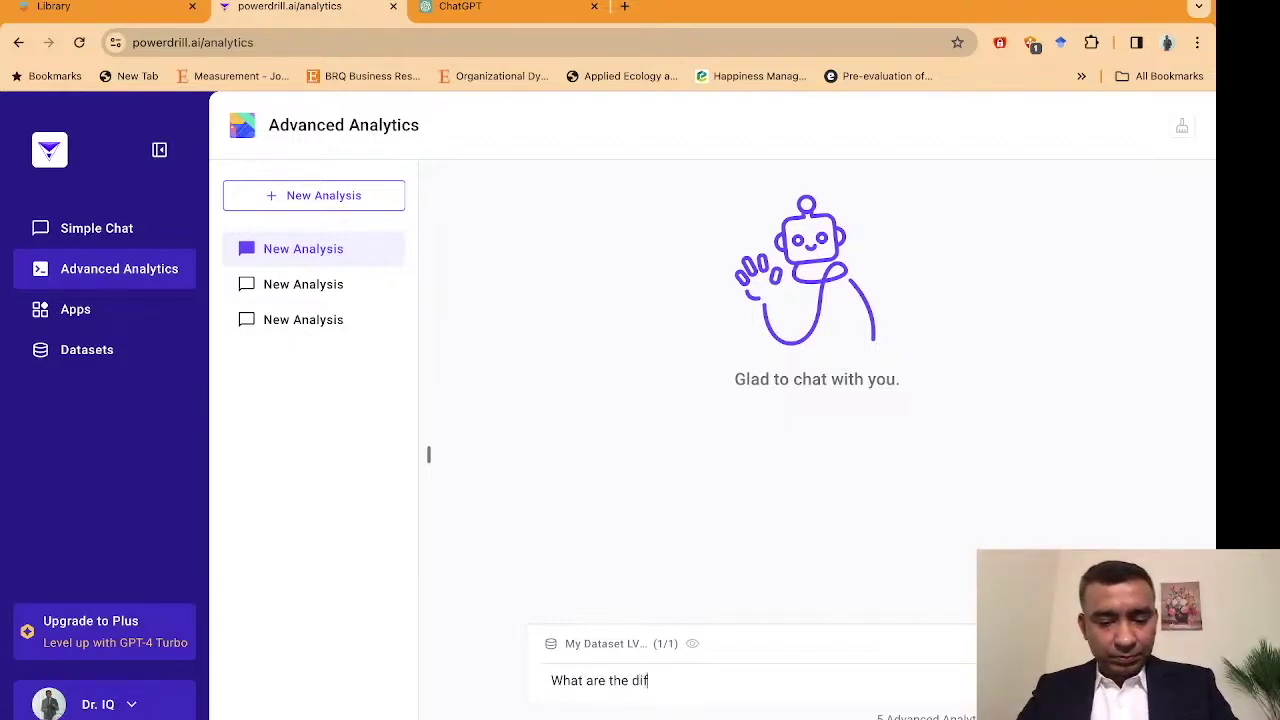
text(ferenct resear)
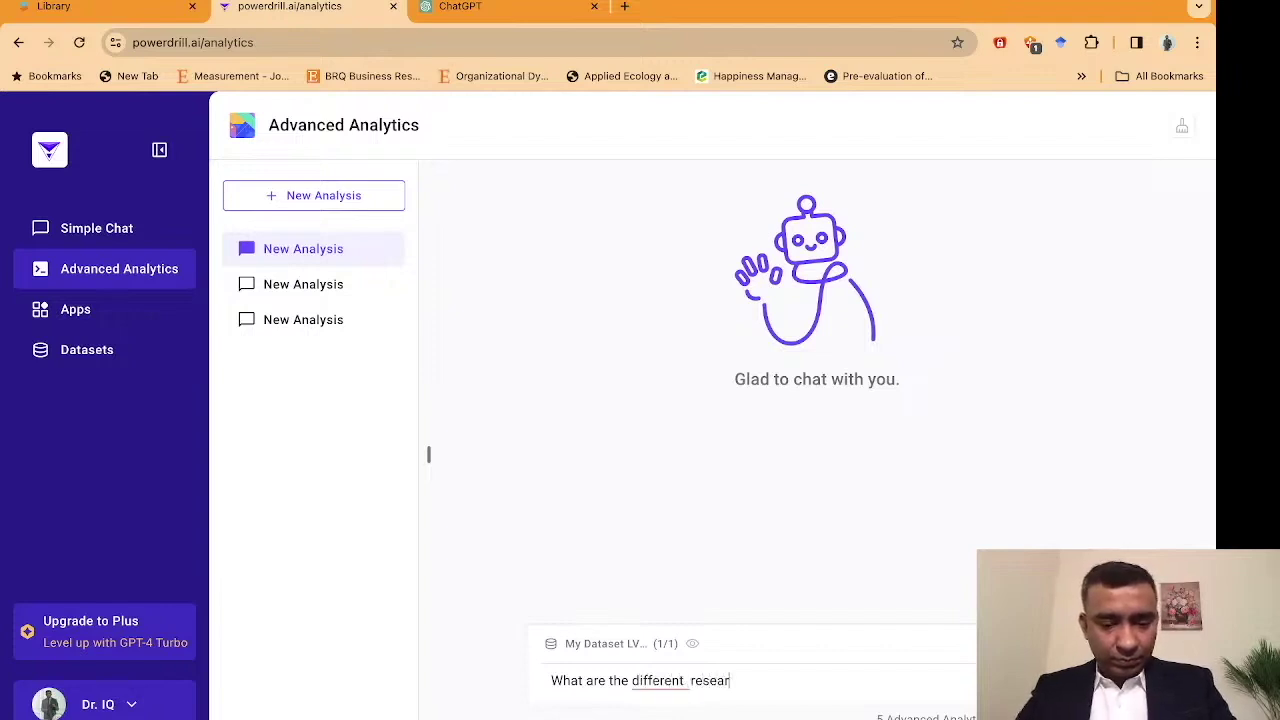
text(ch cluste)
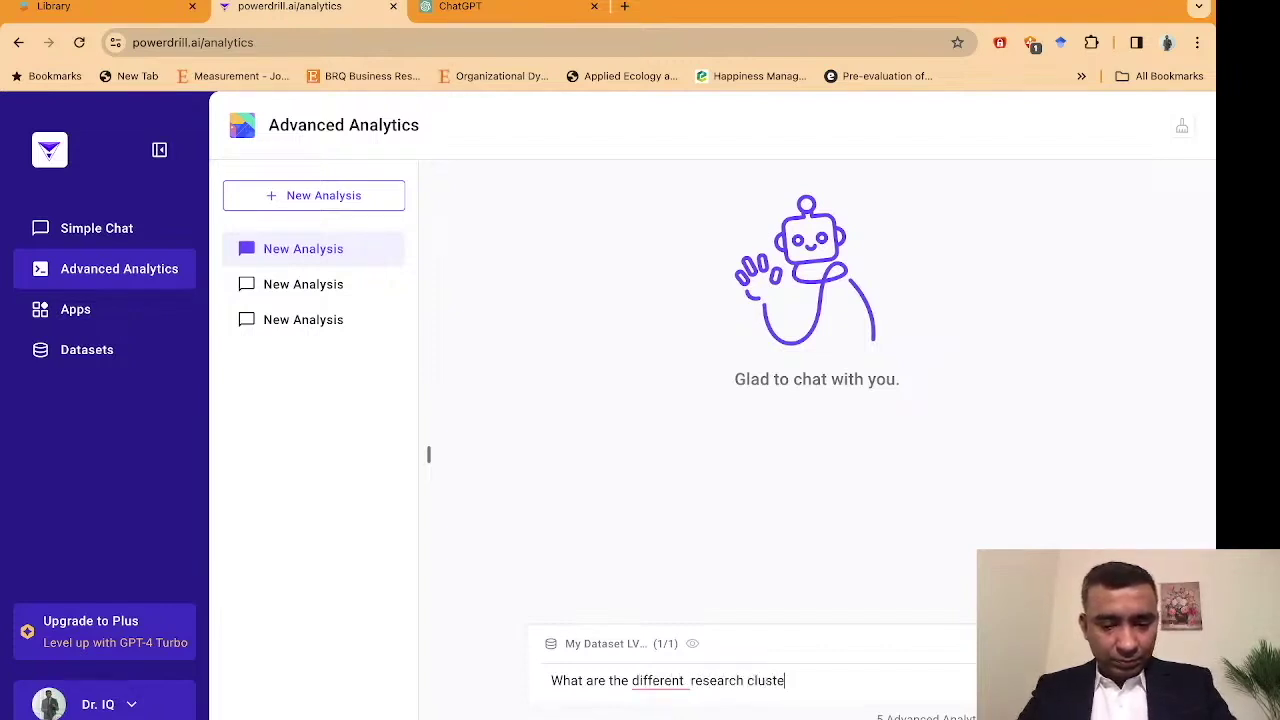
text(r based on)
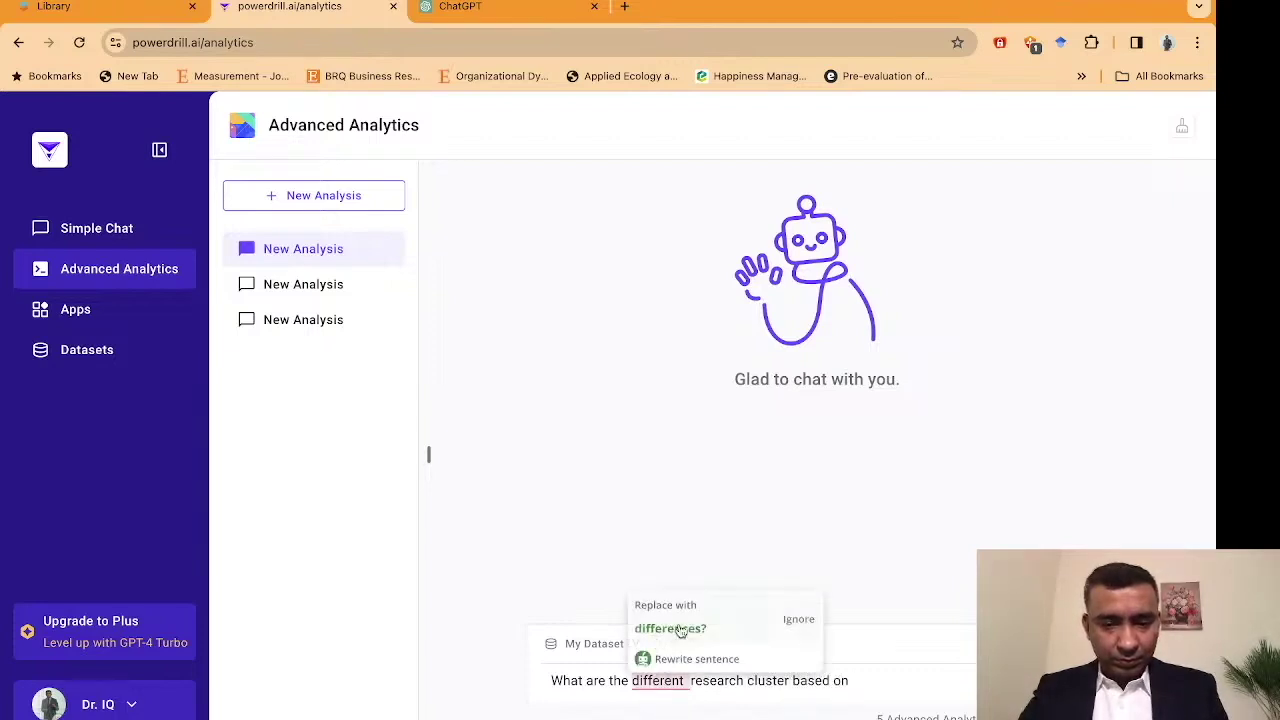
click(660, 680)
double_click(583, 680)
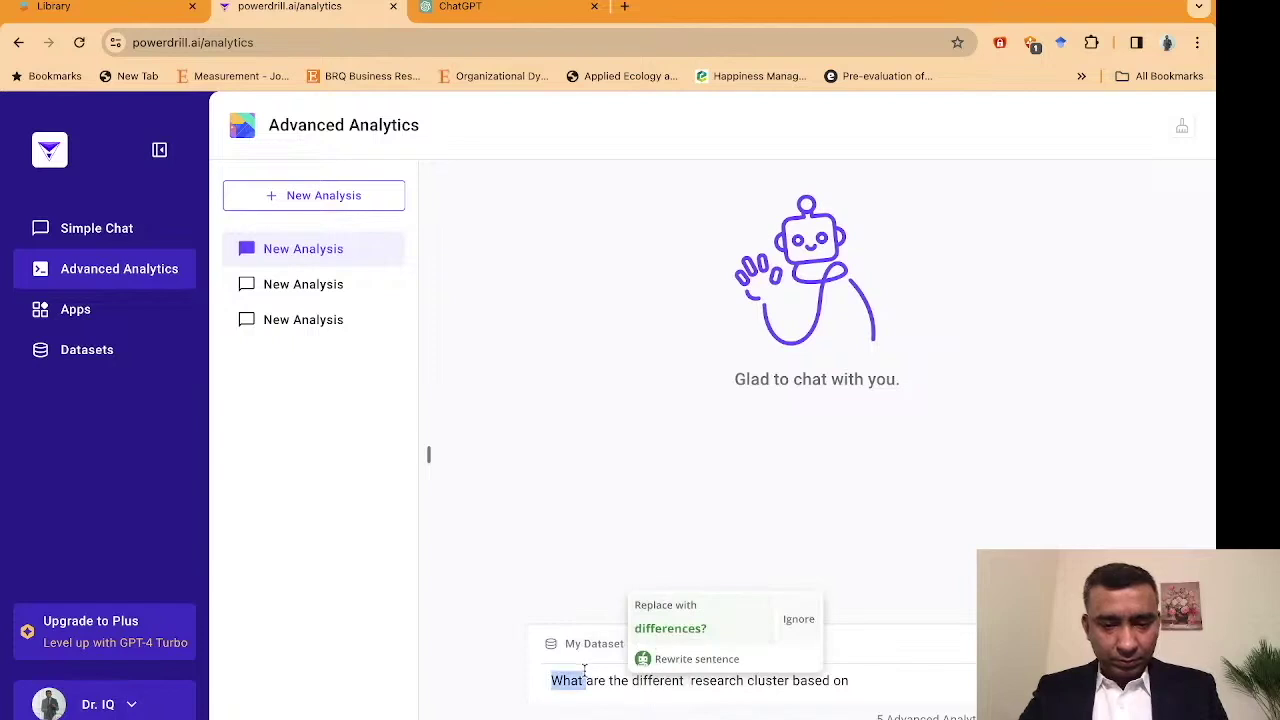
click(693, 681)
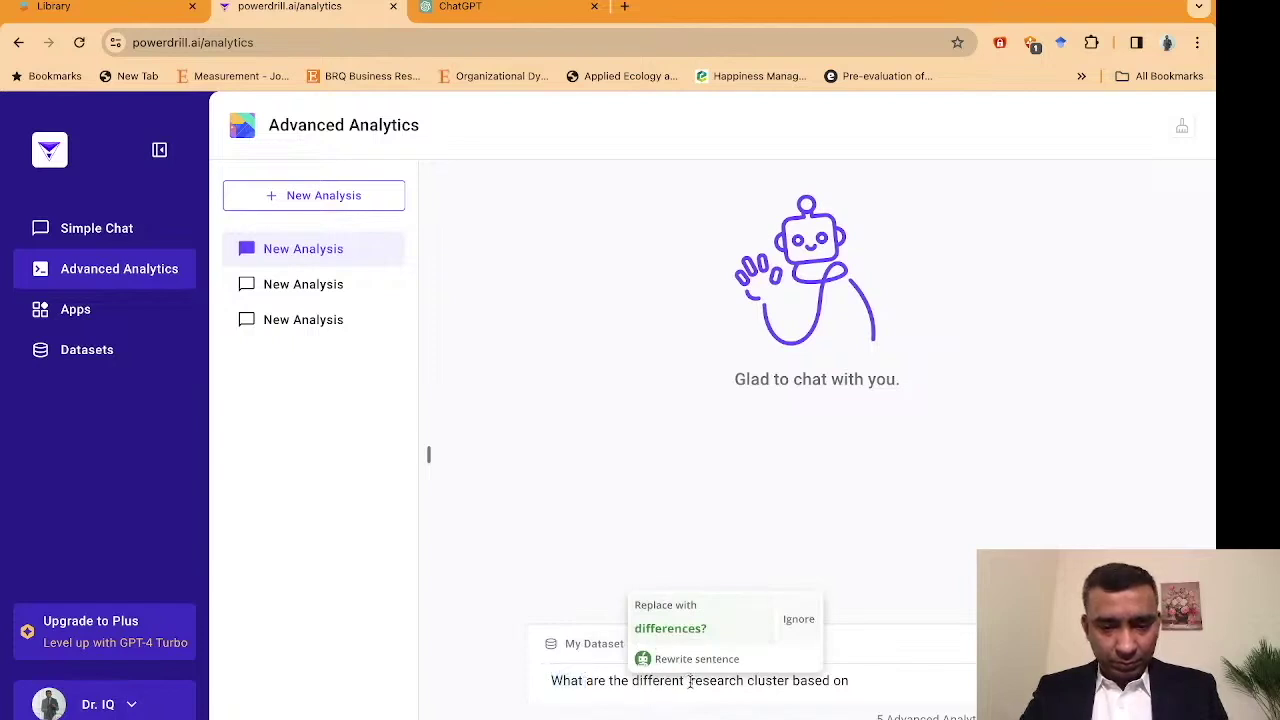
click(866, 681)
Append 'summary of findings', correcting 'findins' to 'findings', and select that phrase.
text(fin)
key(BackSpace)
key(BackSpace)
key(BackSpace)
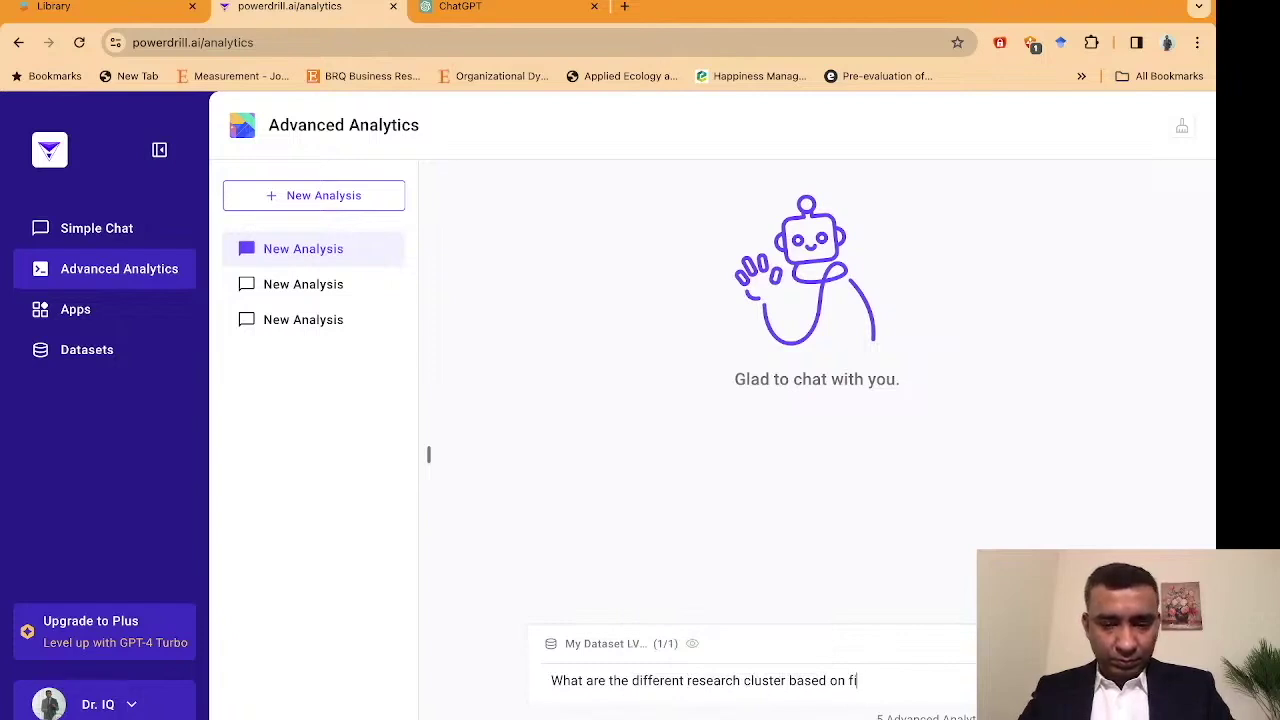
text(summa)
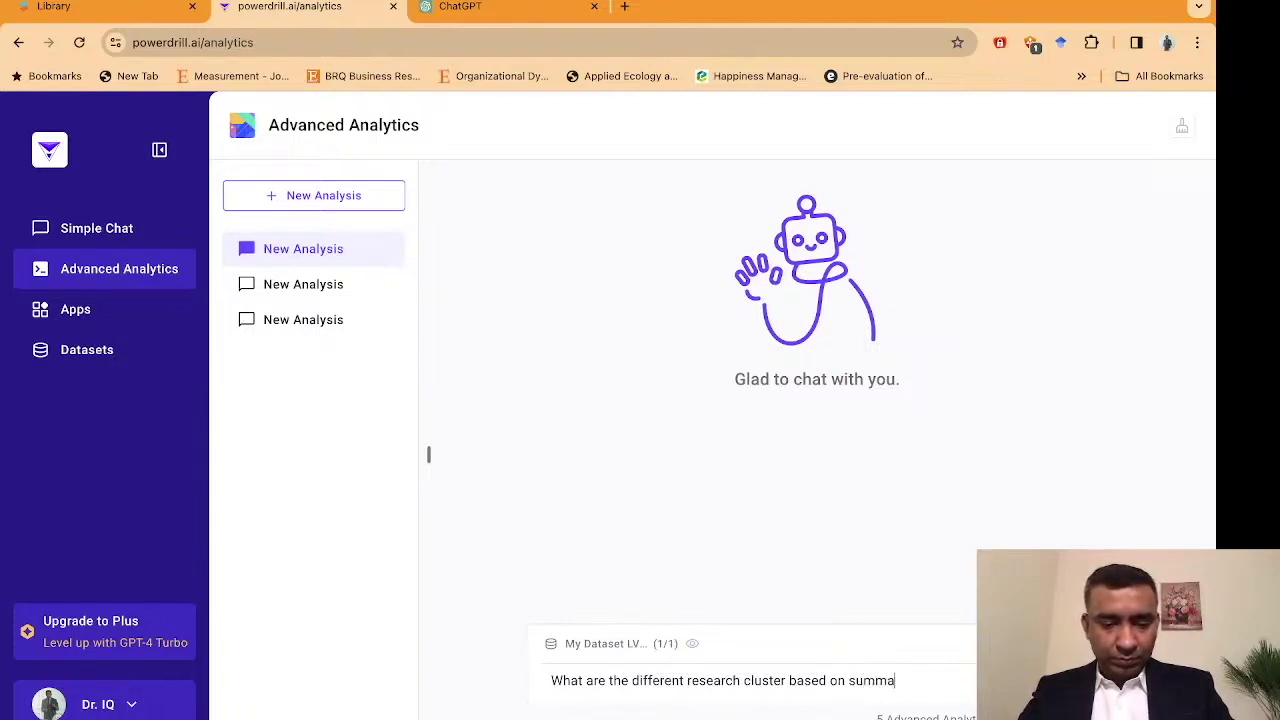
text(ry of findins i)
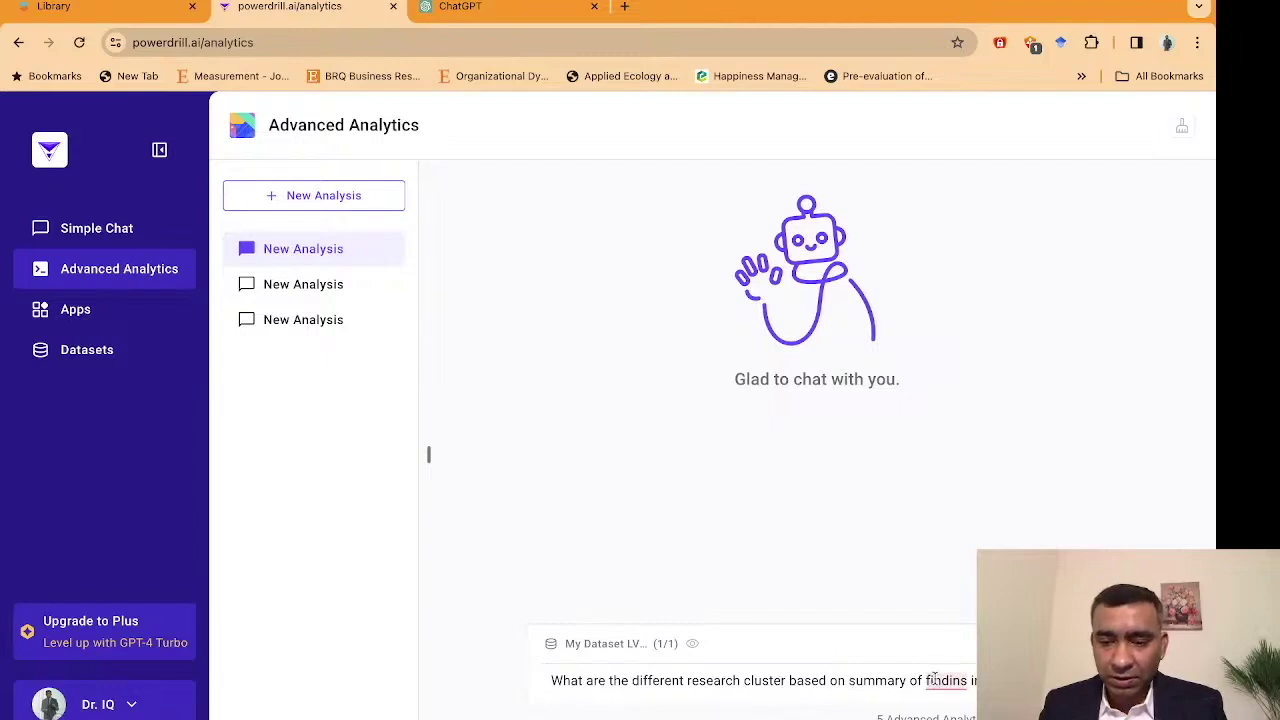
mouse_move(933, 680)
click(951, 629)
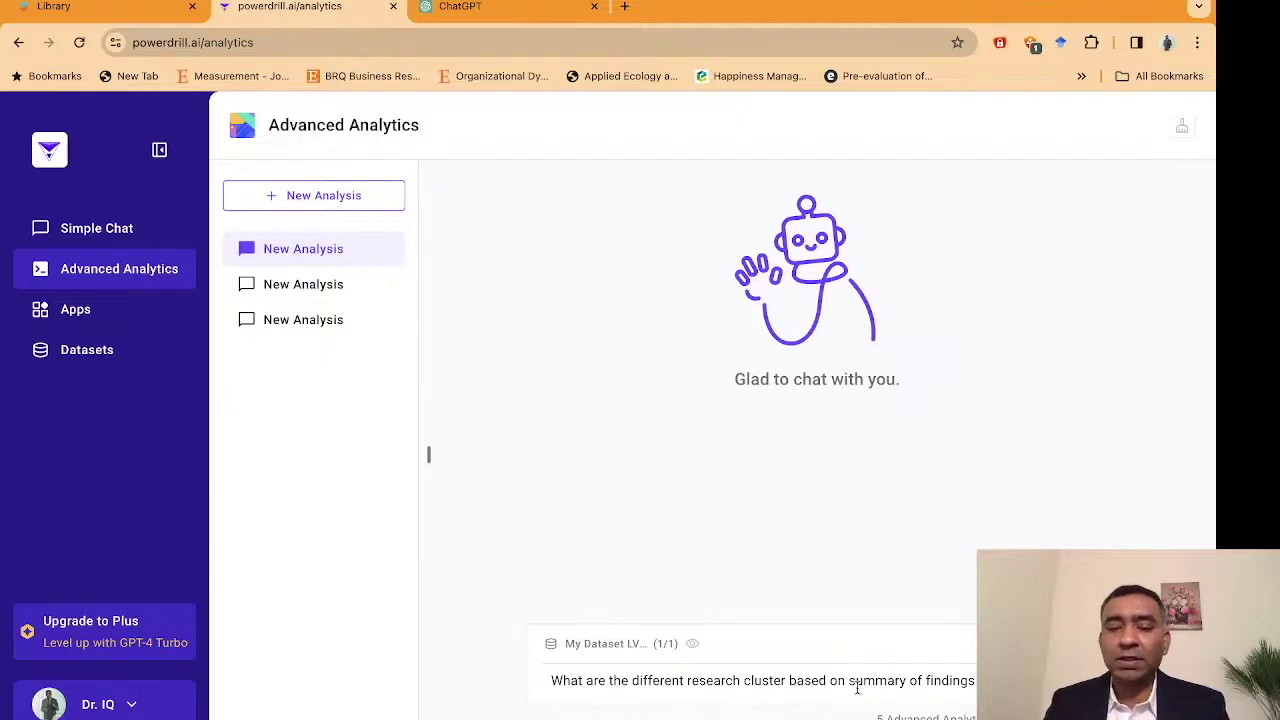
drag(850, 682, 971, 683)
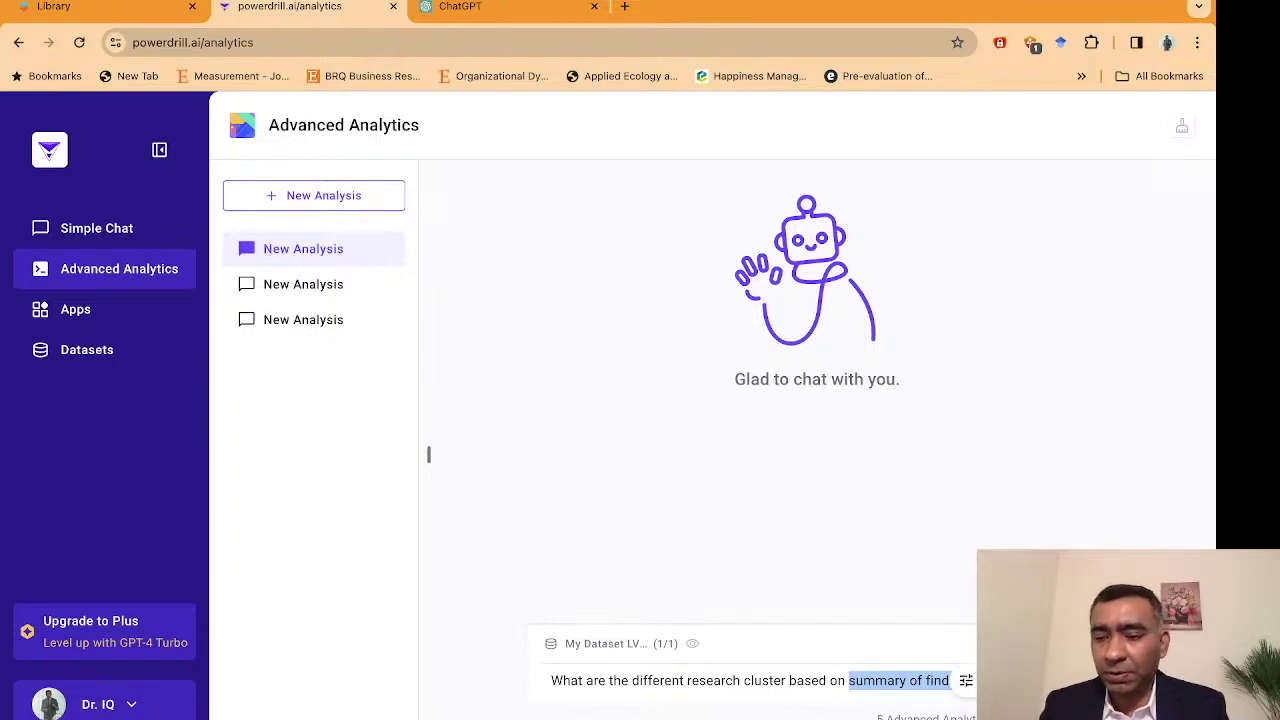
Open the Blockchain tables 2 dataset page to check its source file, then go back to the chat.
click(620, 643)
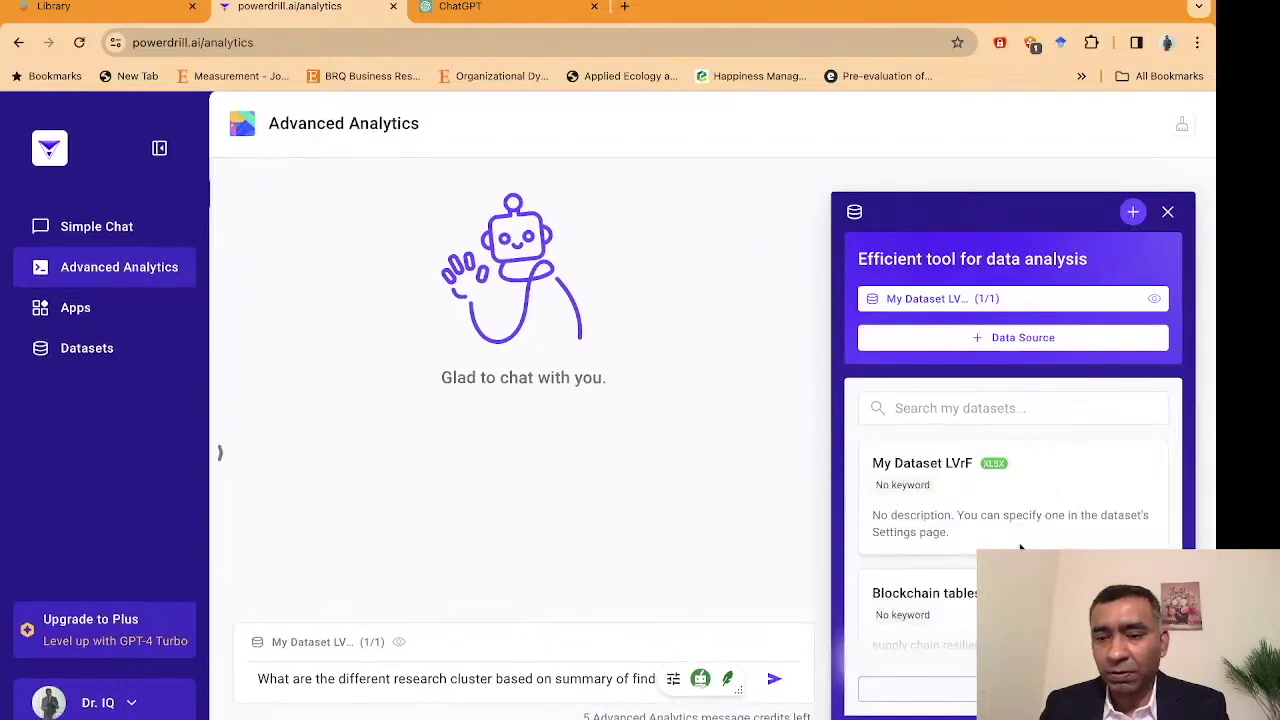
click(936, 638)
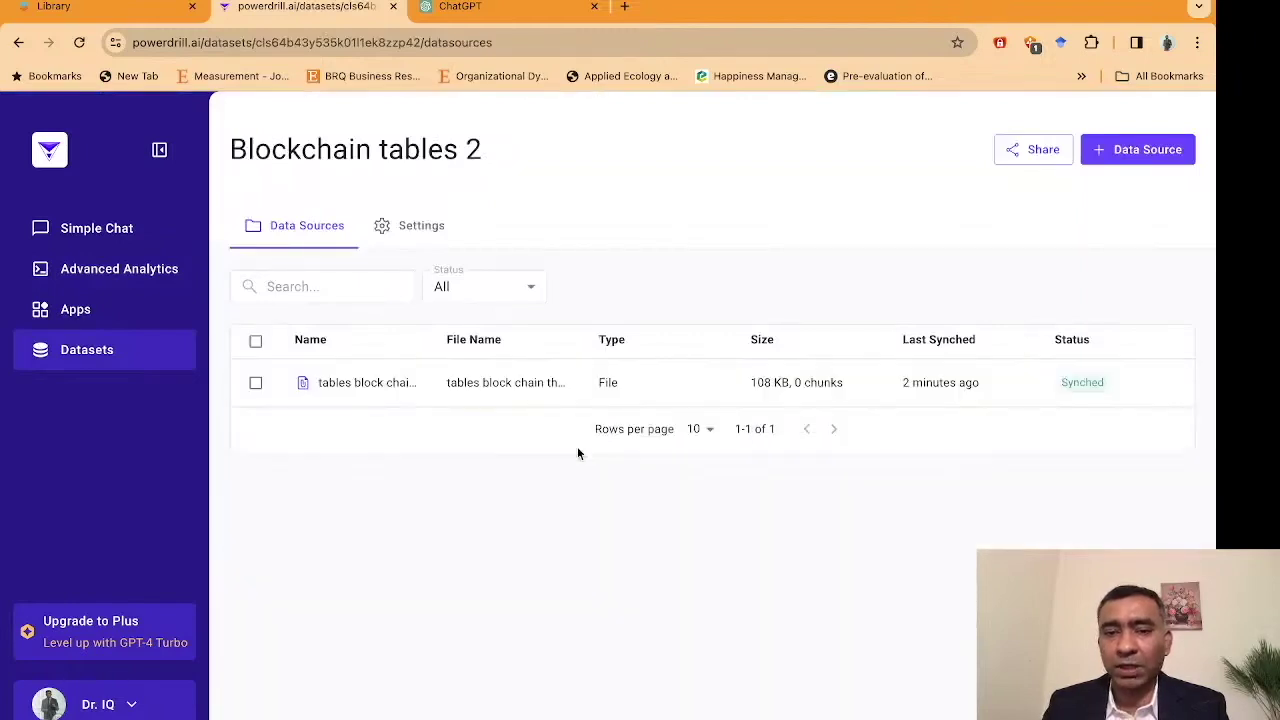
click(18, 42)
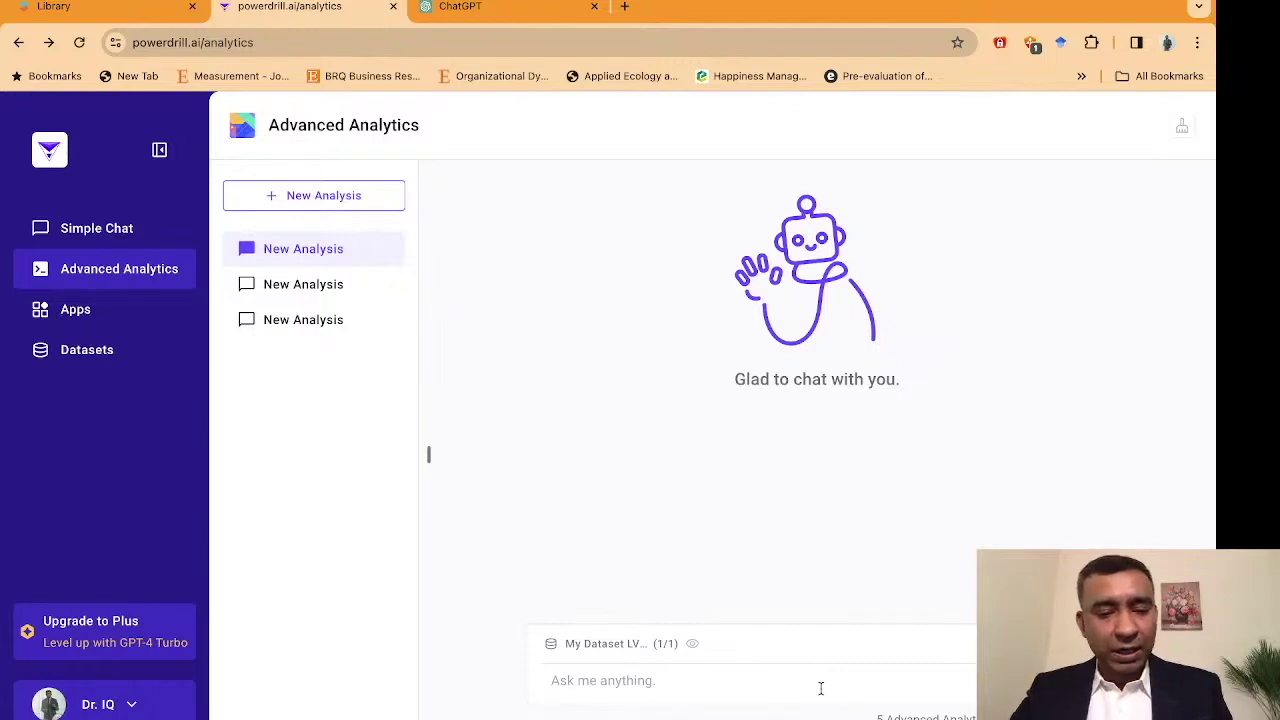
Send the prompt 'Create Literature clisters from the data based on the summary of findi'.
text(C)
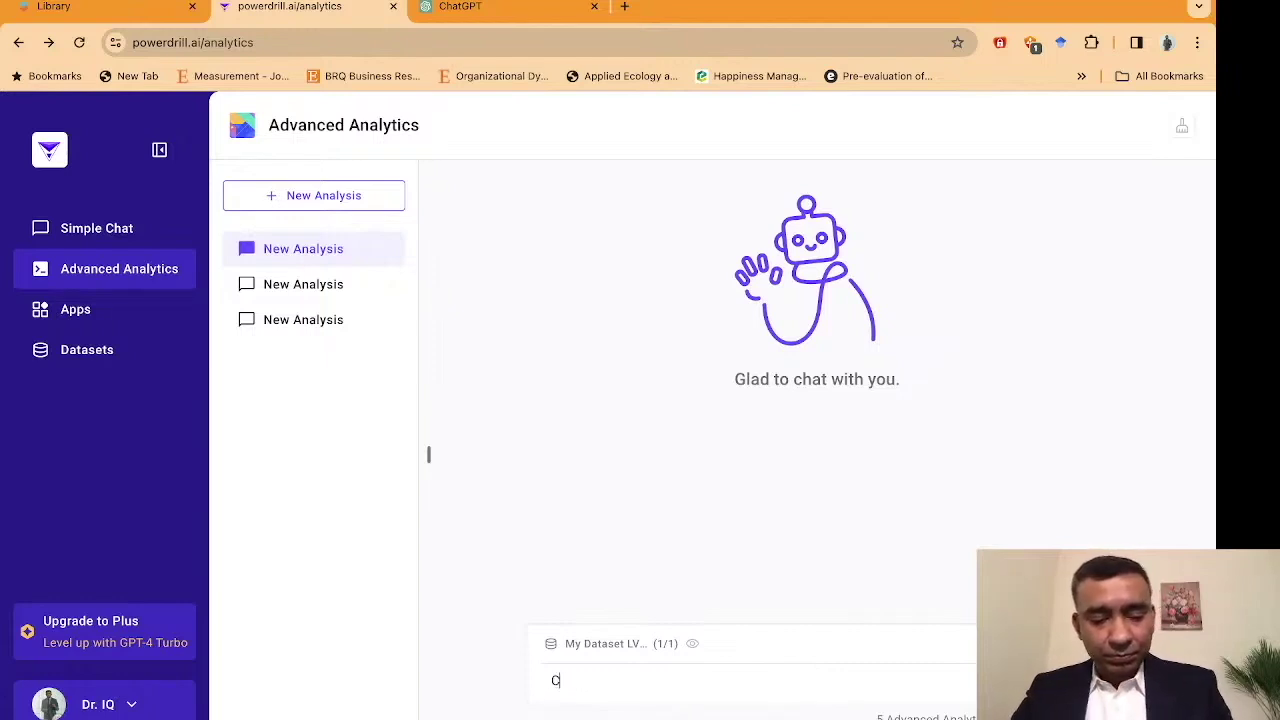
text(reate Liter)
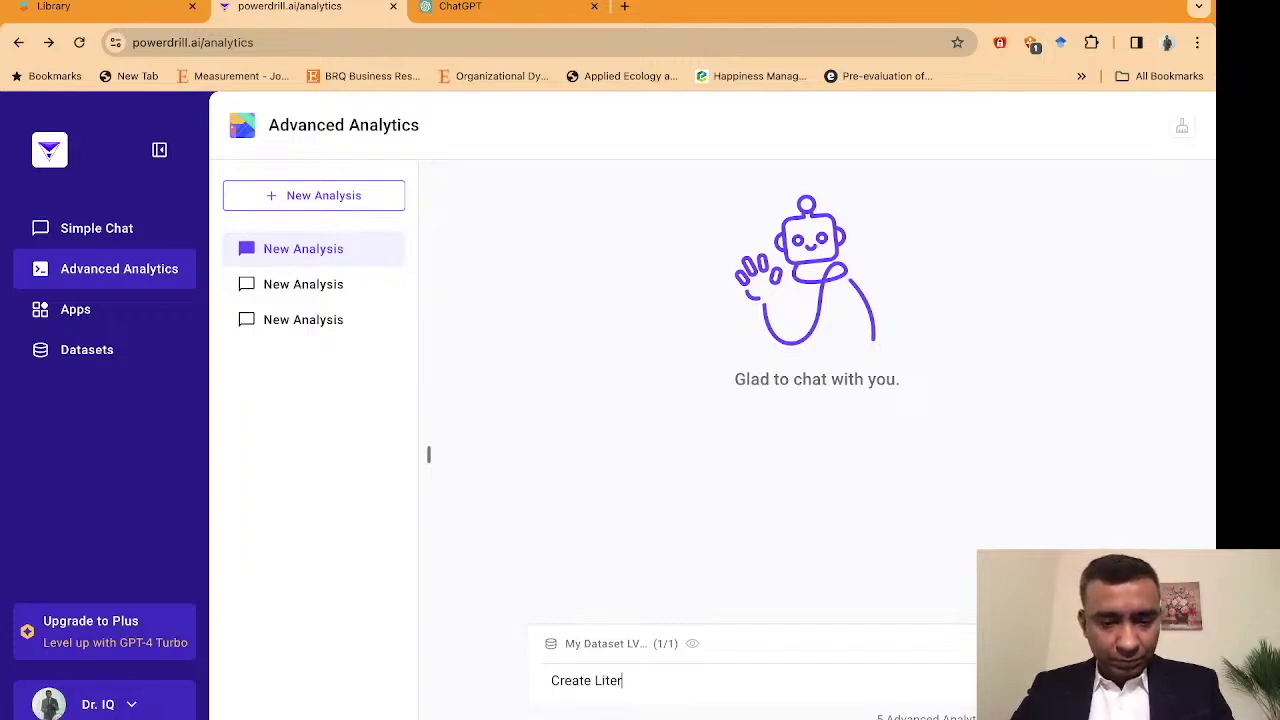
text(ature)
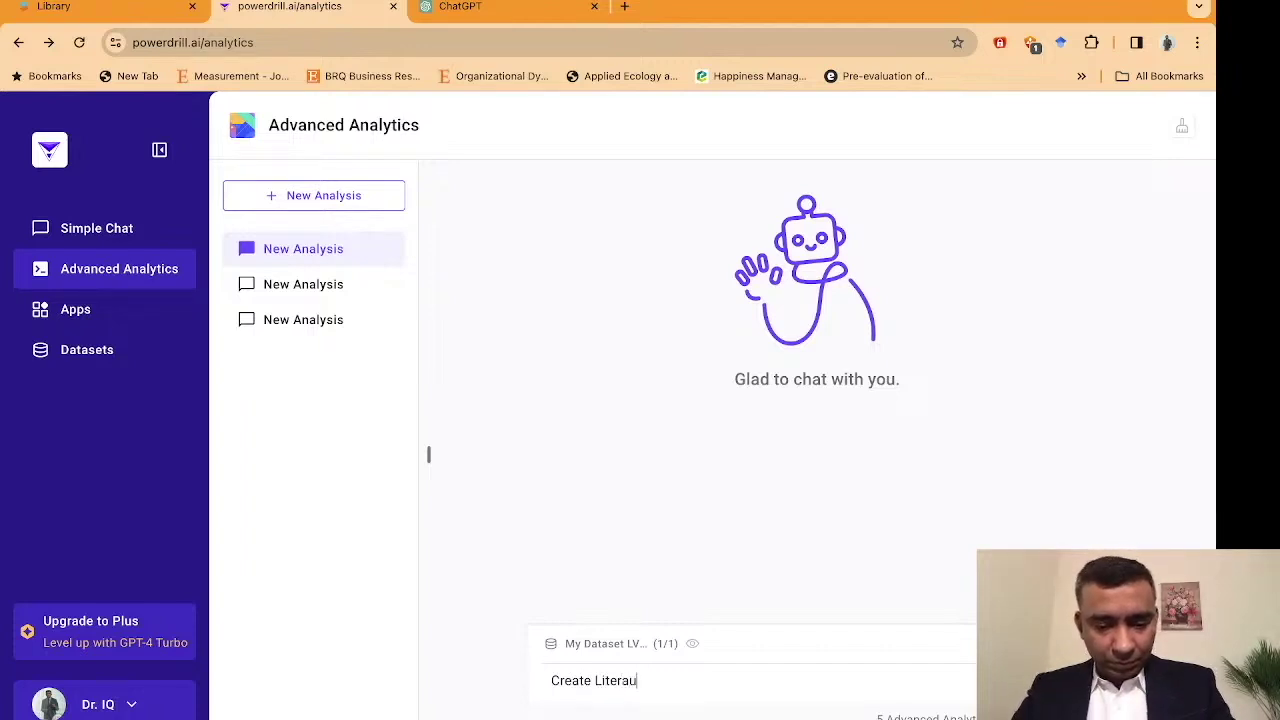
text( cli)
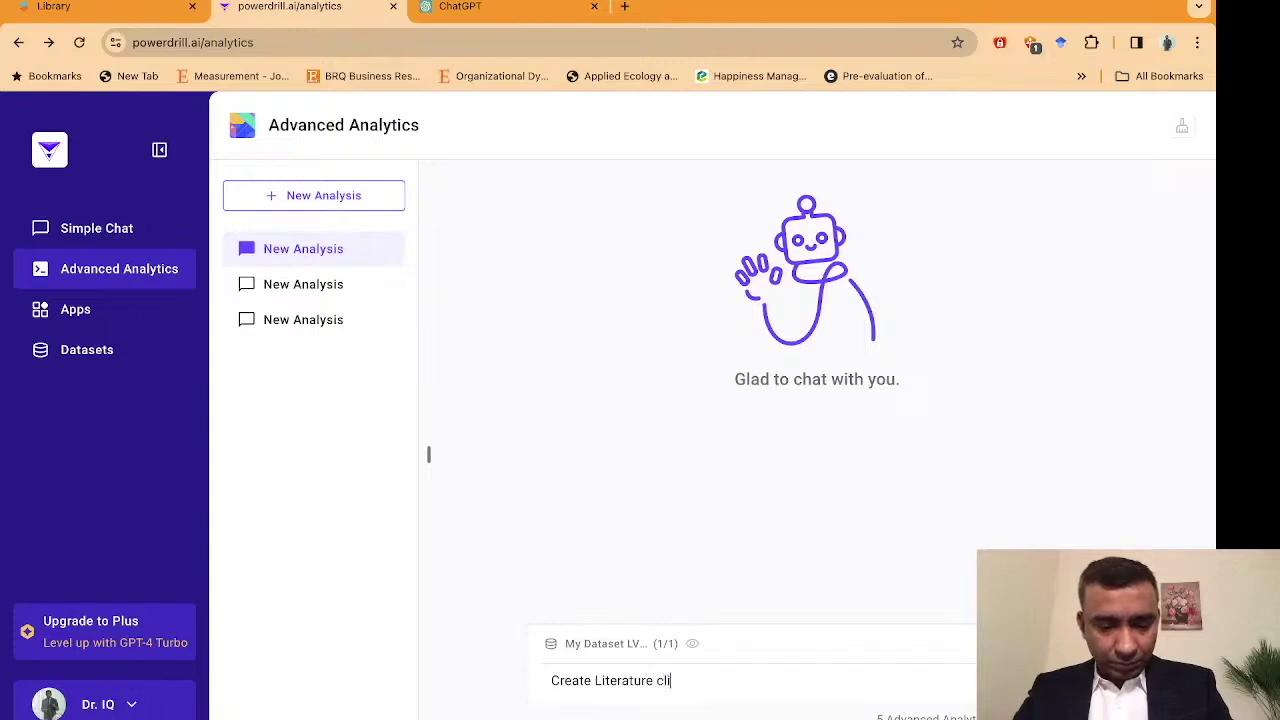
text(sters fro)
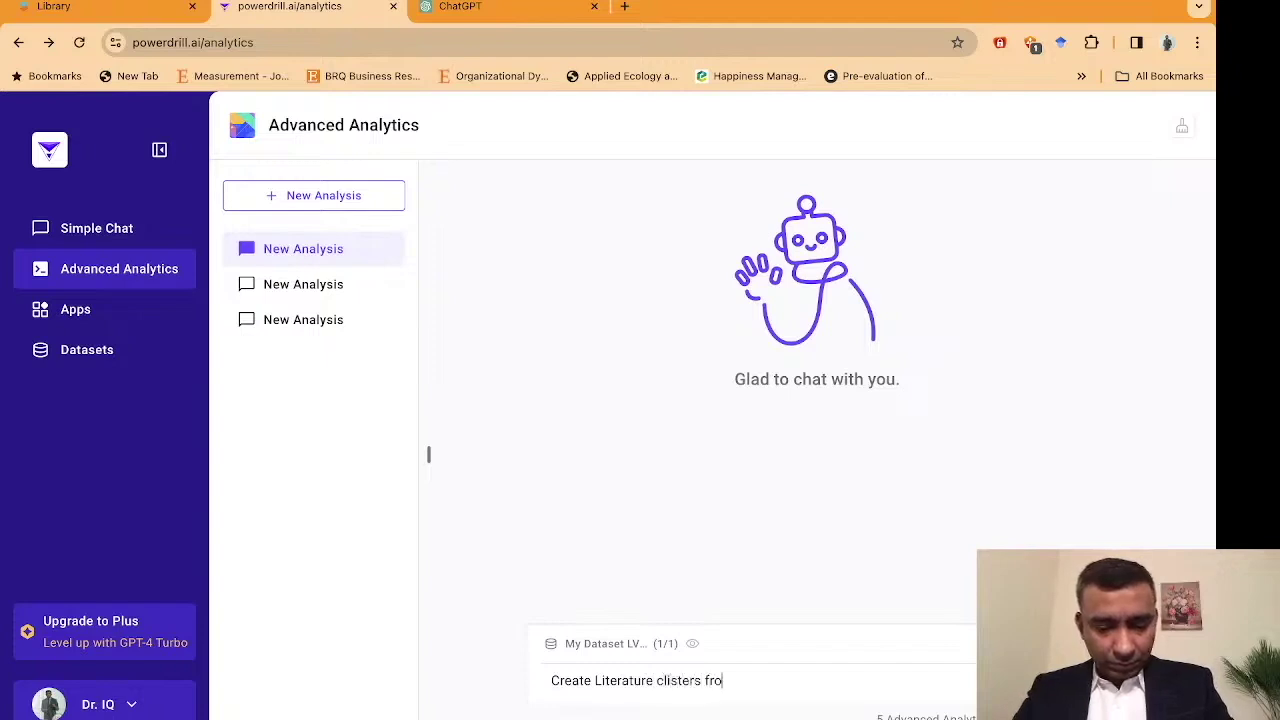
text(m the dat)
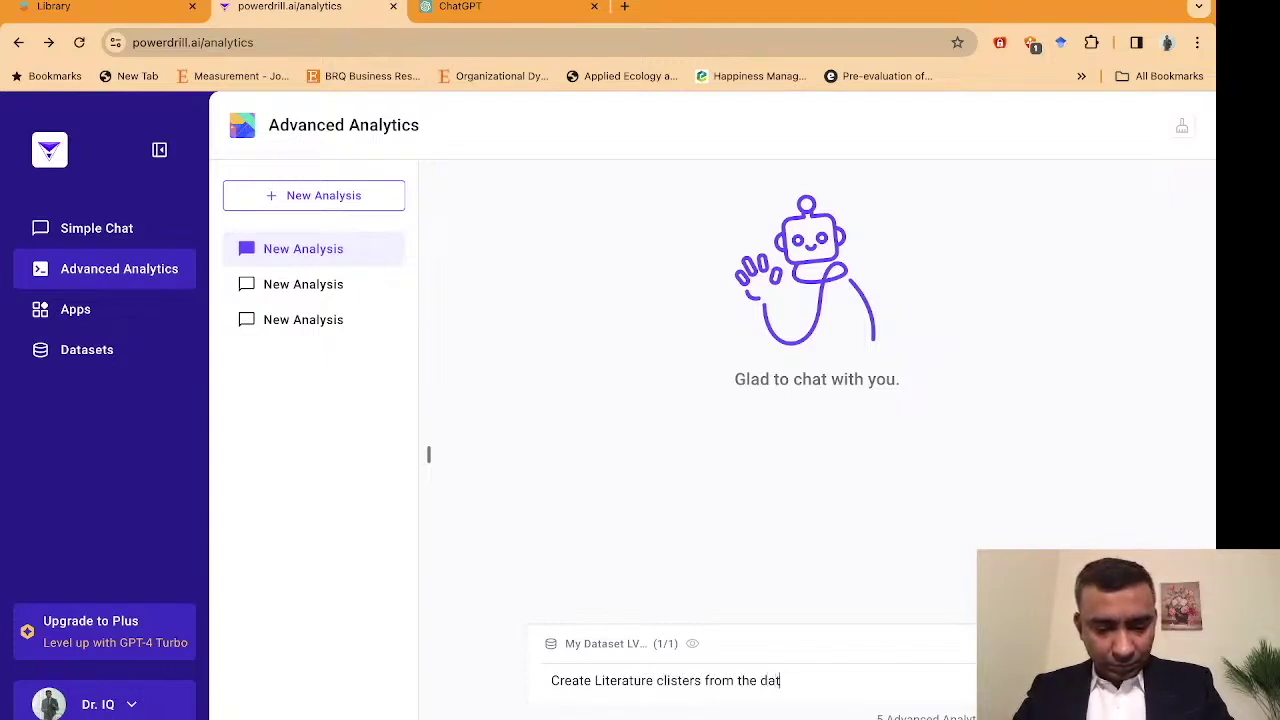
text(a based on t)
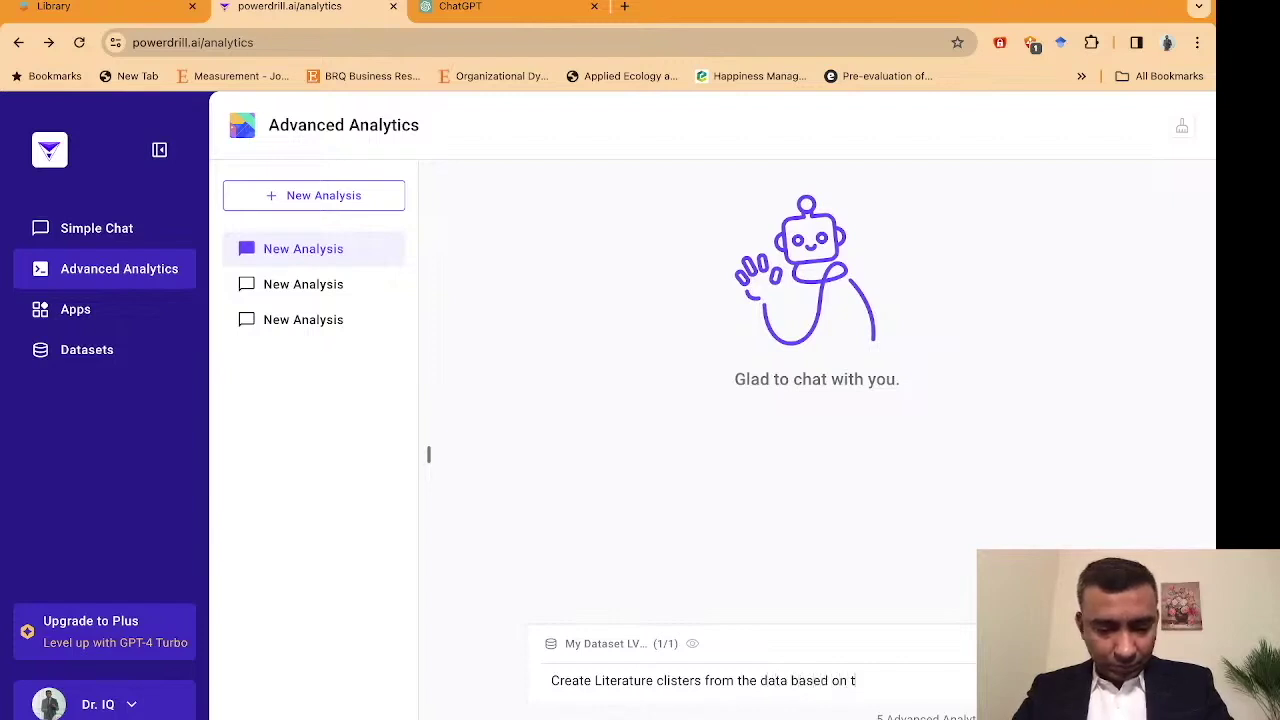
text(he summary)
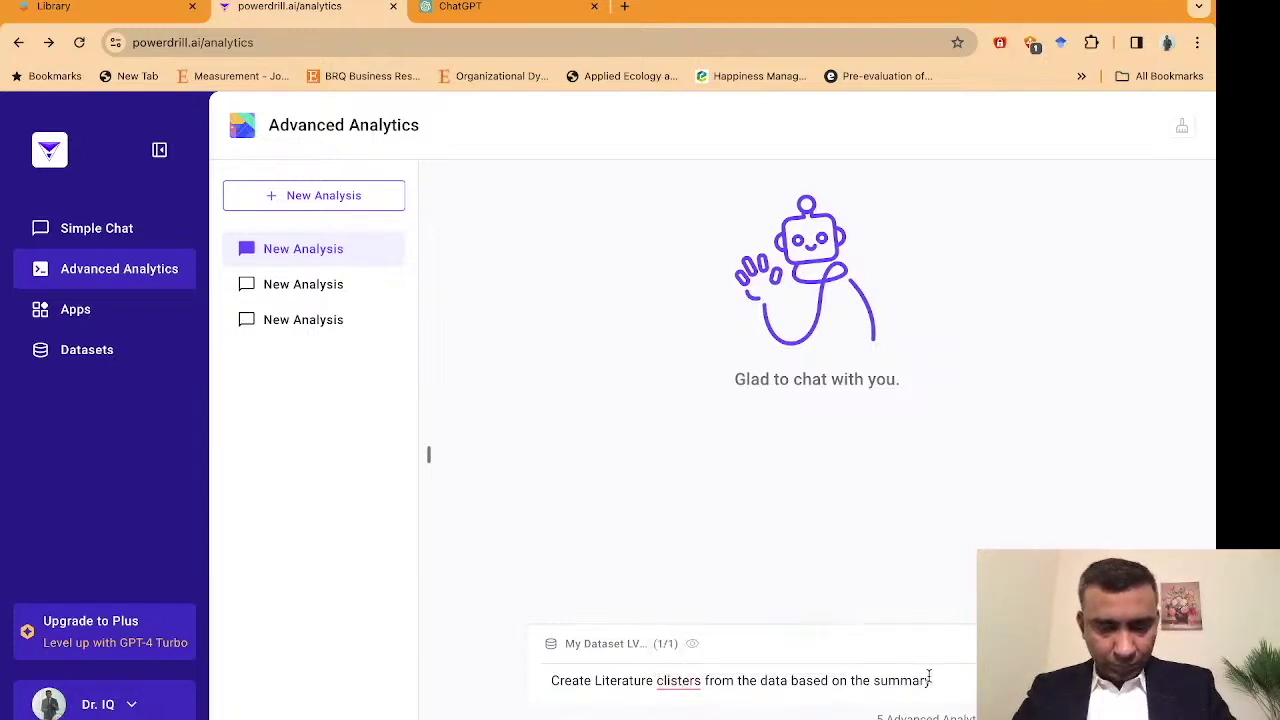
text(of findi)
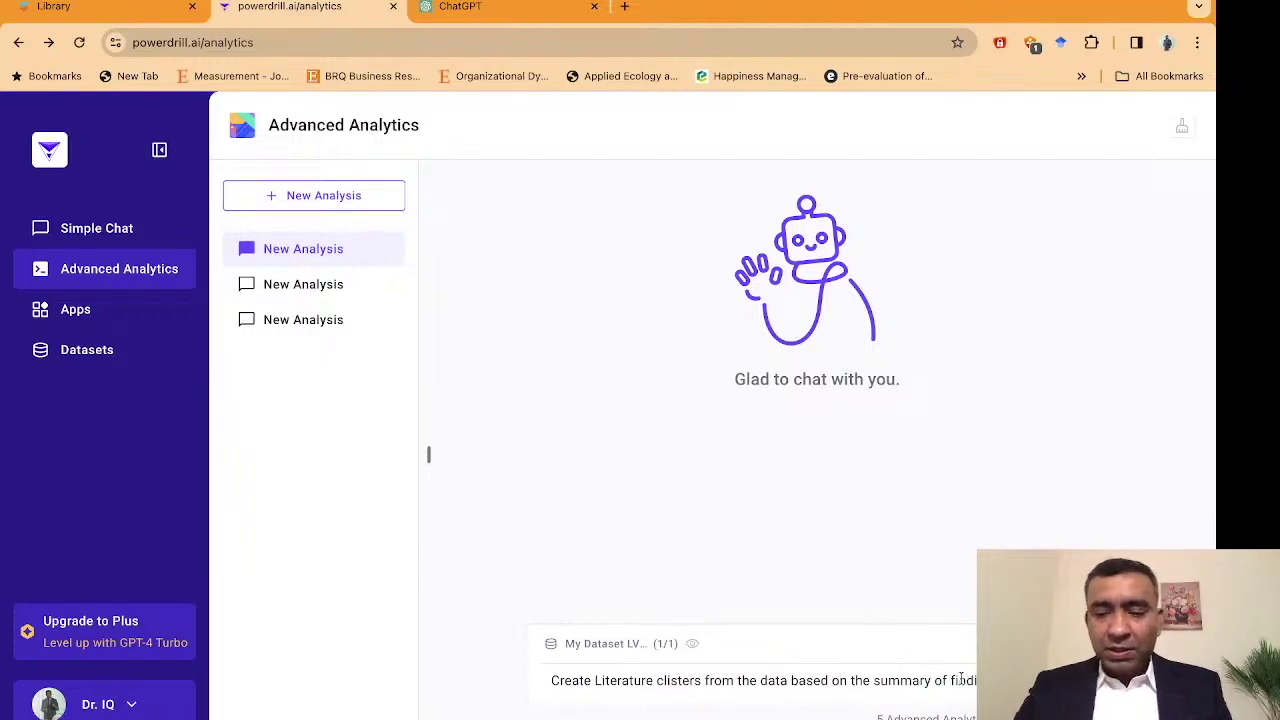
key(Return)
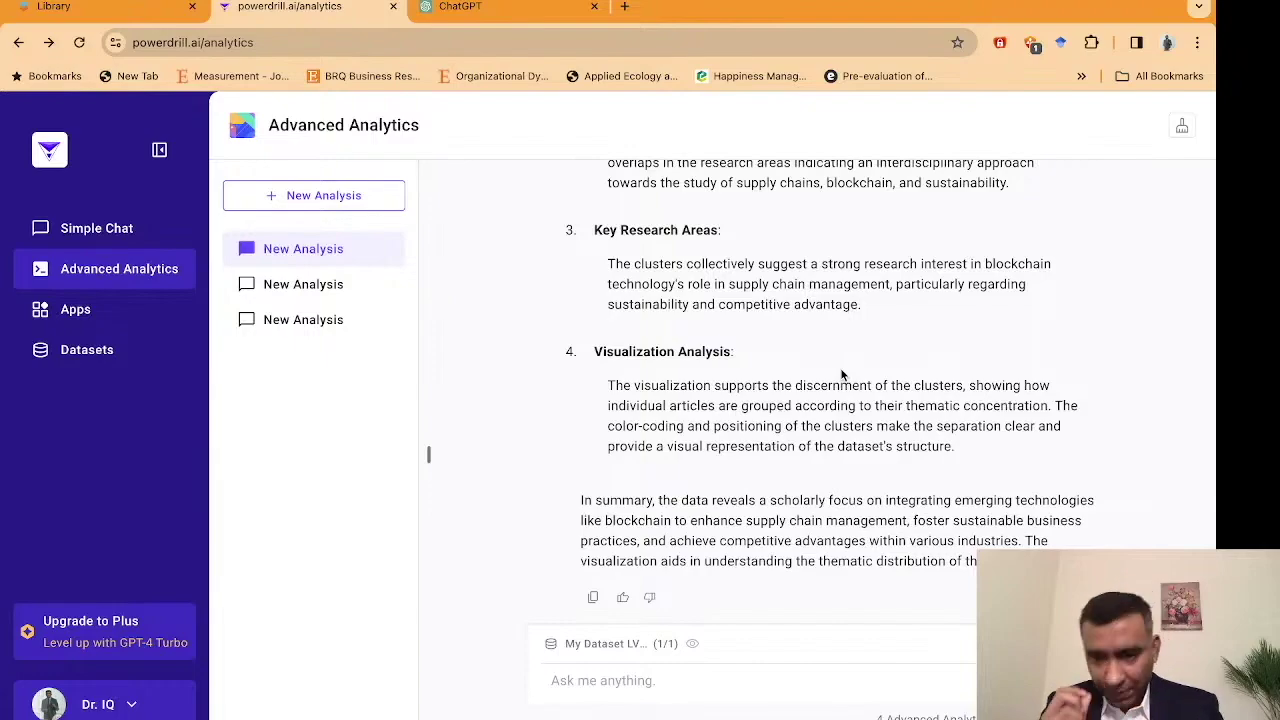
Scroll back up to the original prompt and the first step that cleans the Summary column.
scroll(797, 362, up, 15)
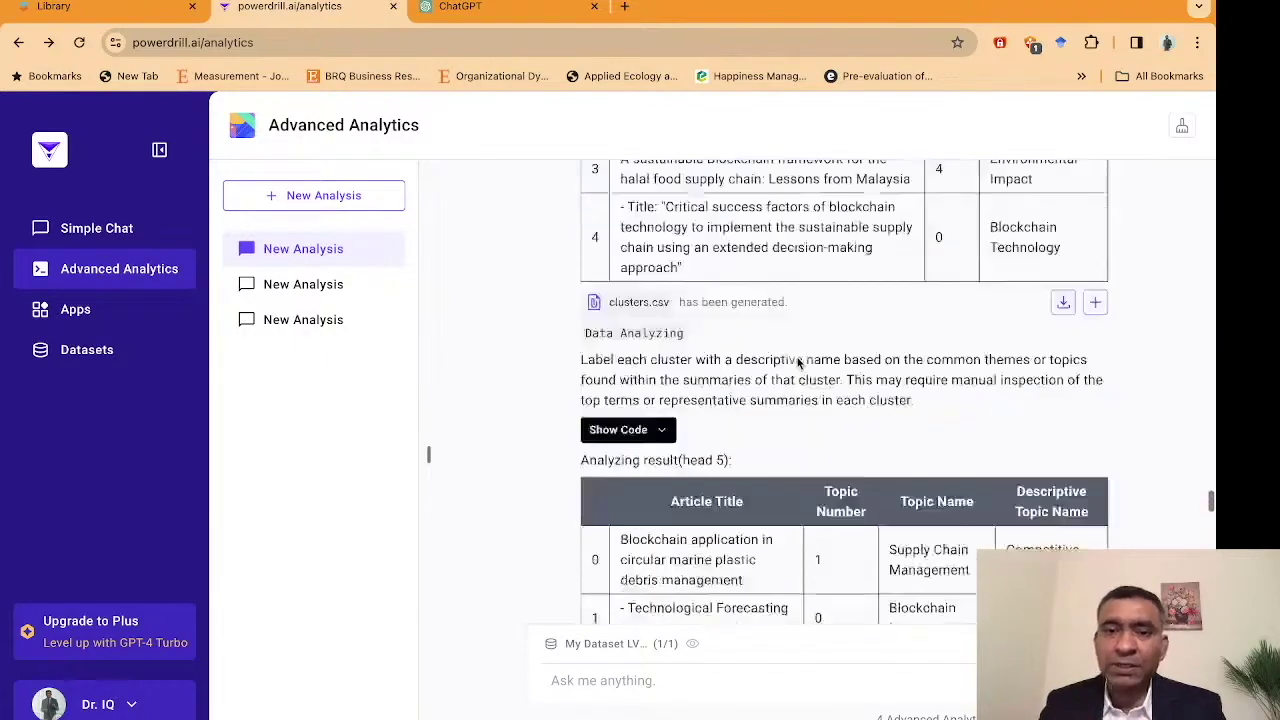
scroll(797, 363, up, 10)
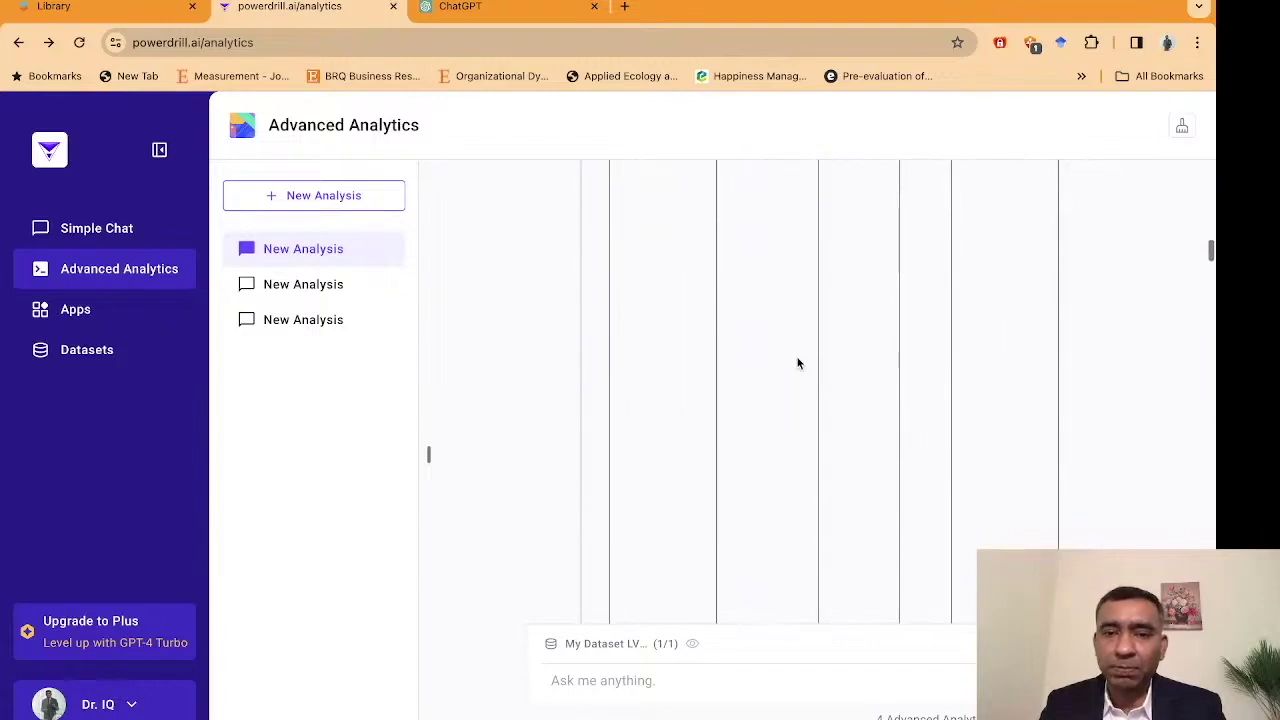
scroll(797, 363, up, 3)
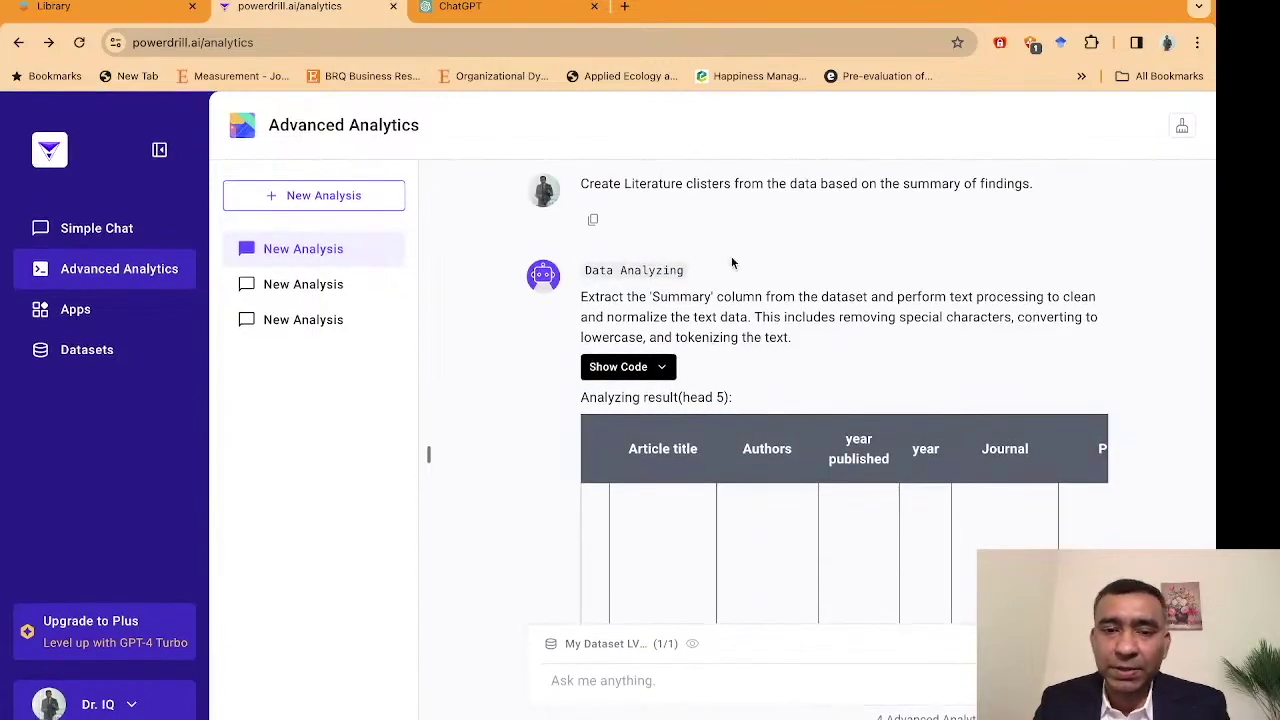
scroll(731, 260, down, 1)
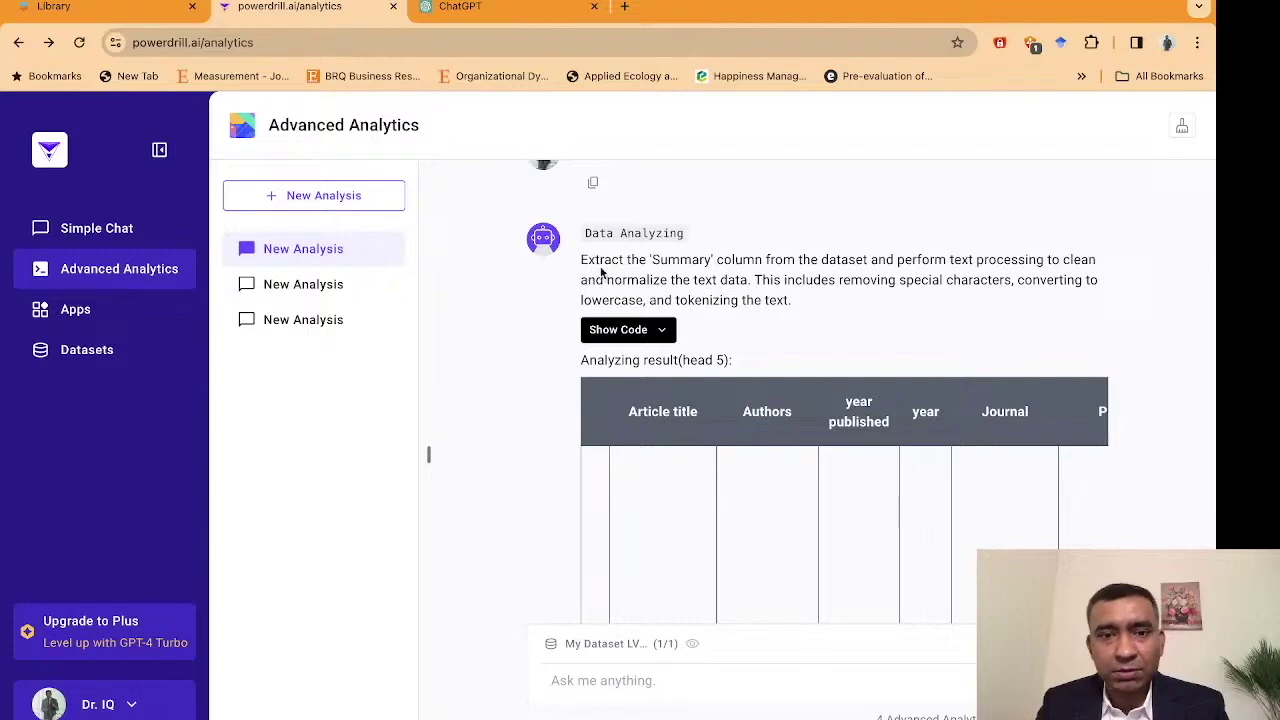
Highlight 'Summary' and then 'text processing' in the first step's description.
drag(650, 260, 724, 277)
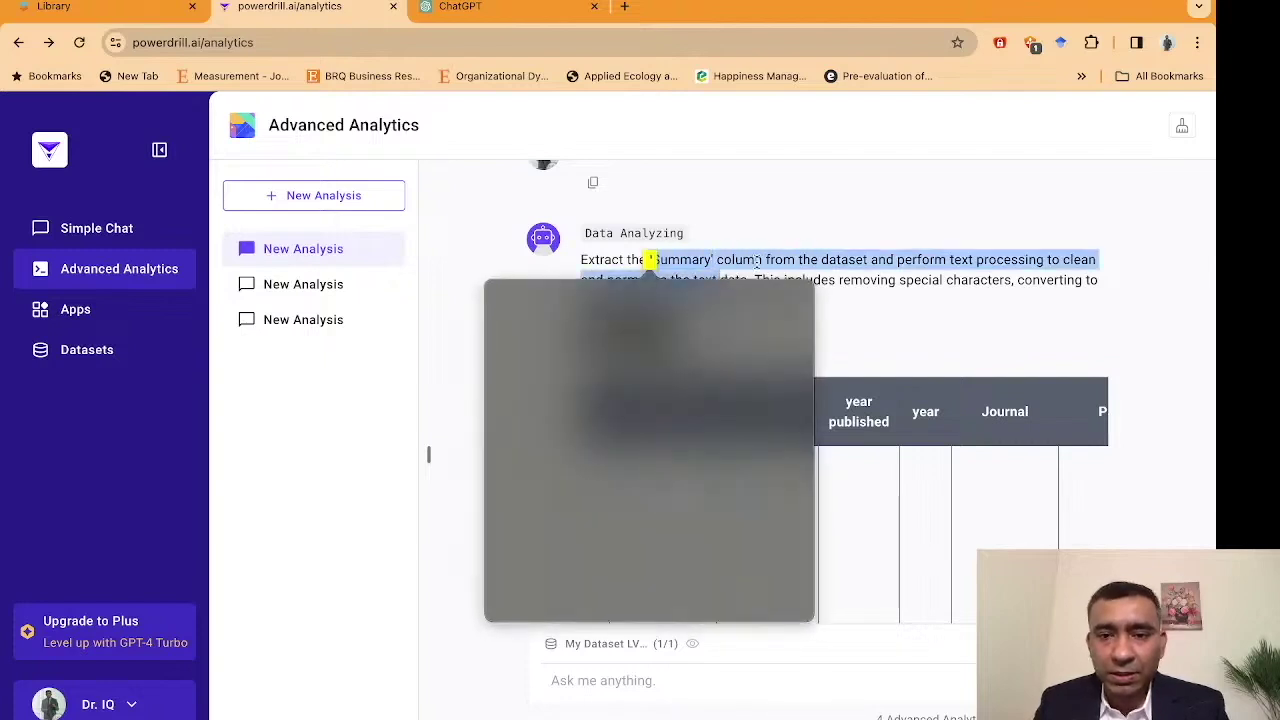
click(756, 263)
drag(652, 260, 714, 261)
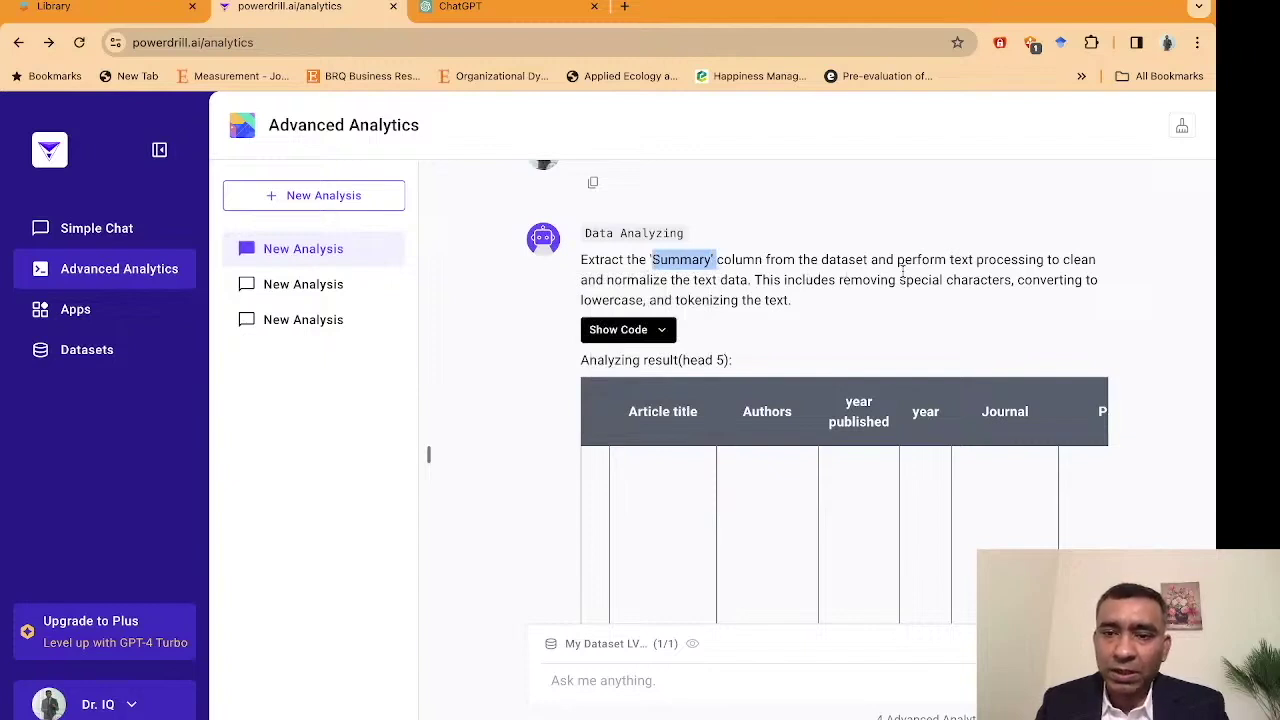
click(948, 260)
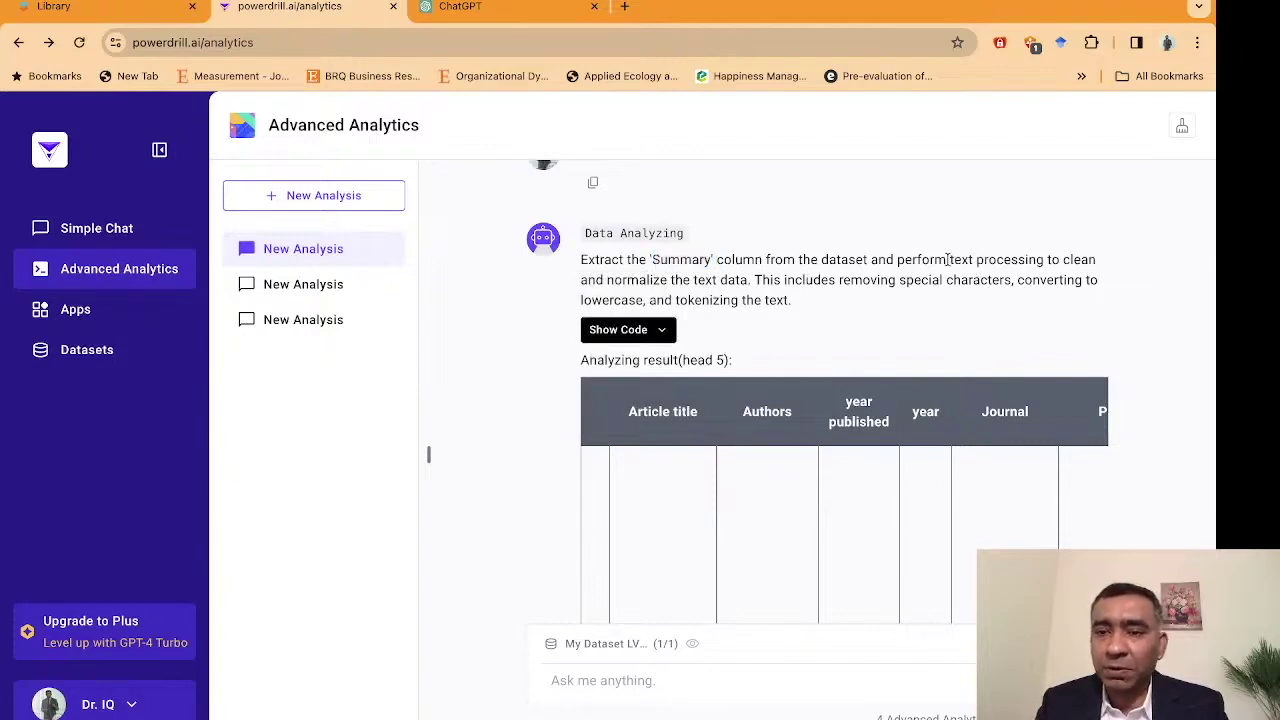
drag(949, 260, 1050, 260)
Scroll to the head-5 table with Article title, Authors, year published, year and Journal.
scroll(833, 280, down, 1)
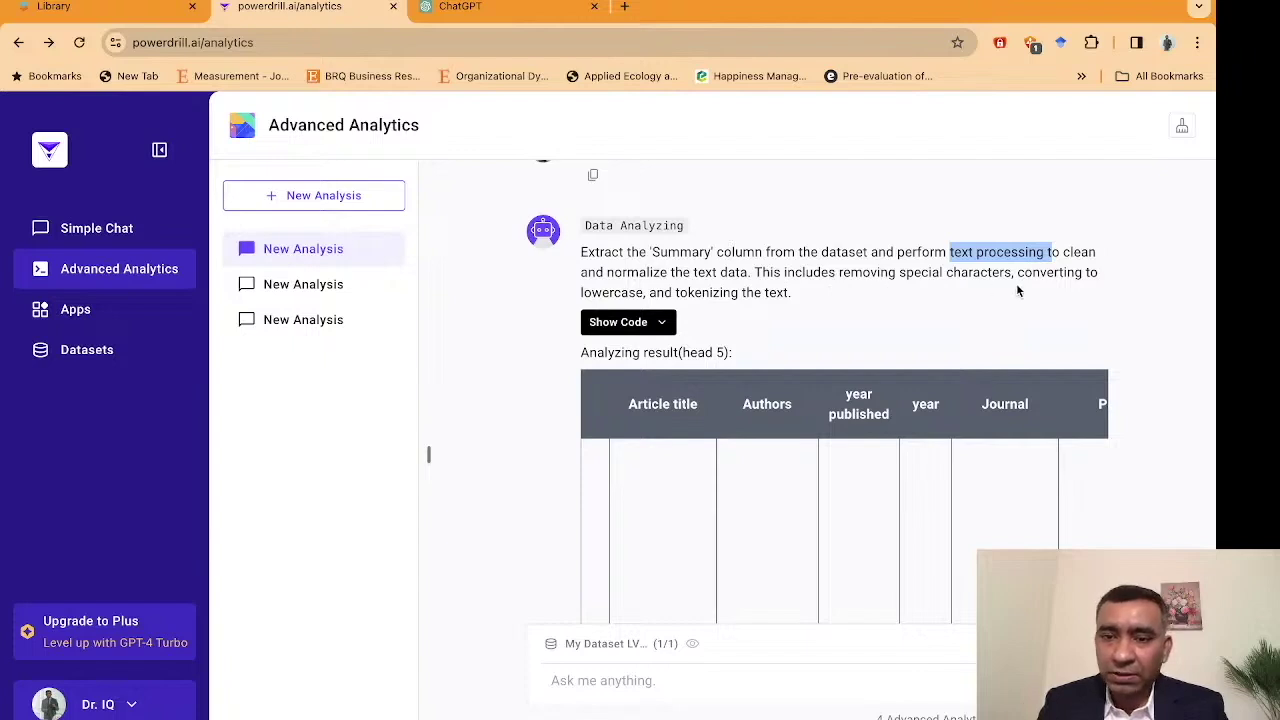
scroll(727, 289, down, 2)
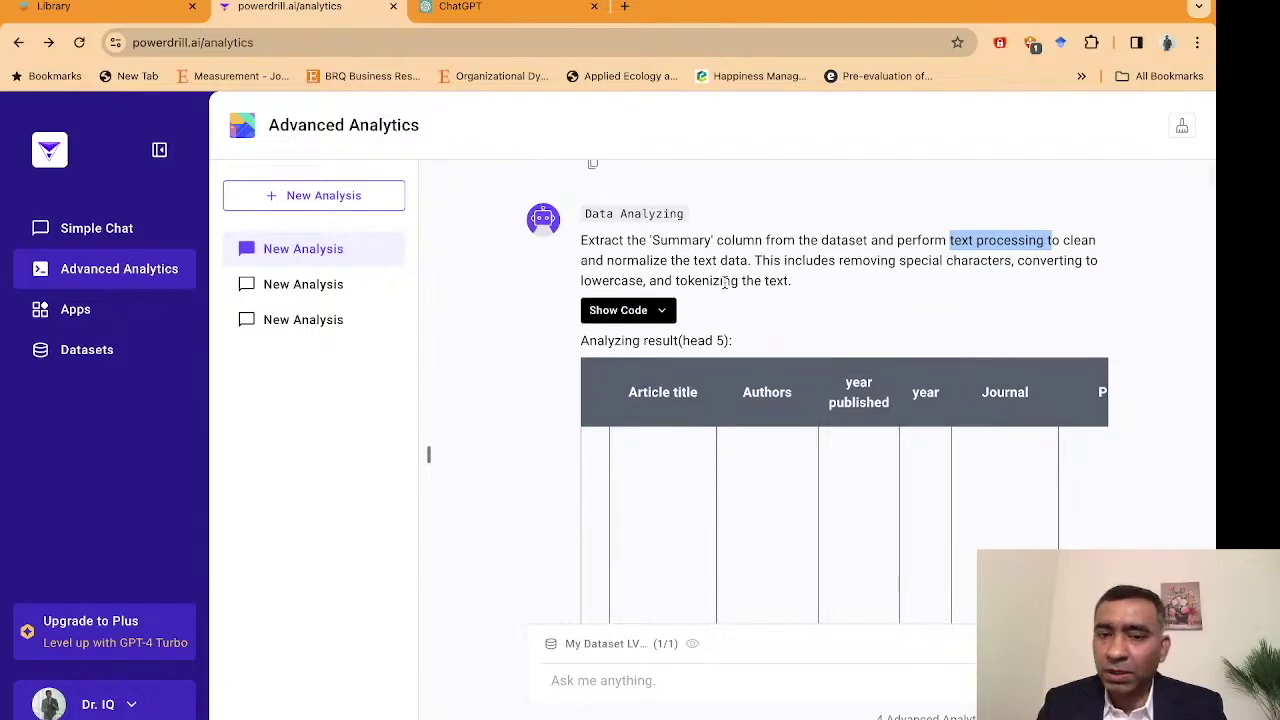
scroll(727, 289, down, 1)
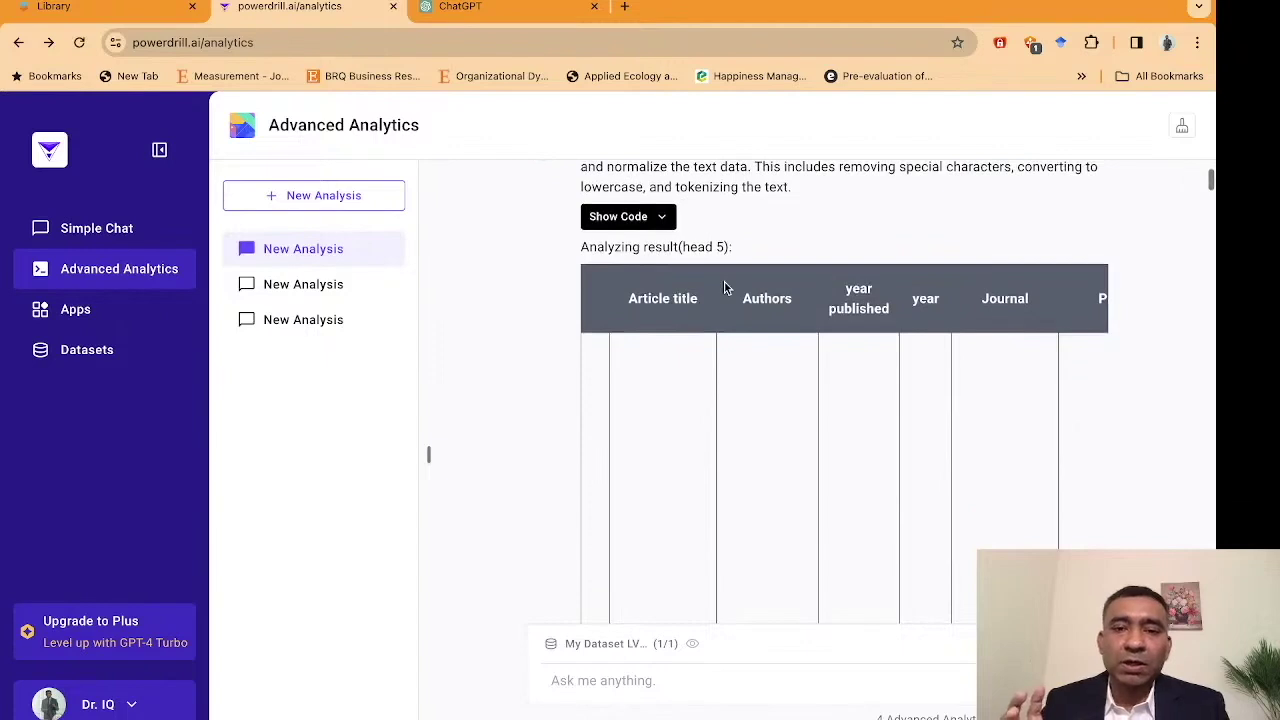
scroll(727, 289, up, 1)
scroll(727, 289, up, 1)
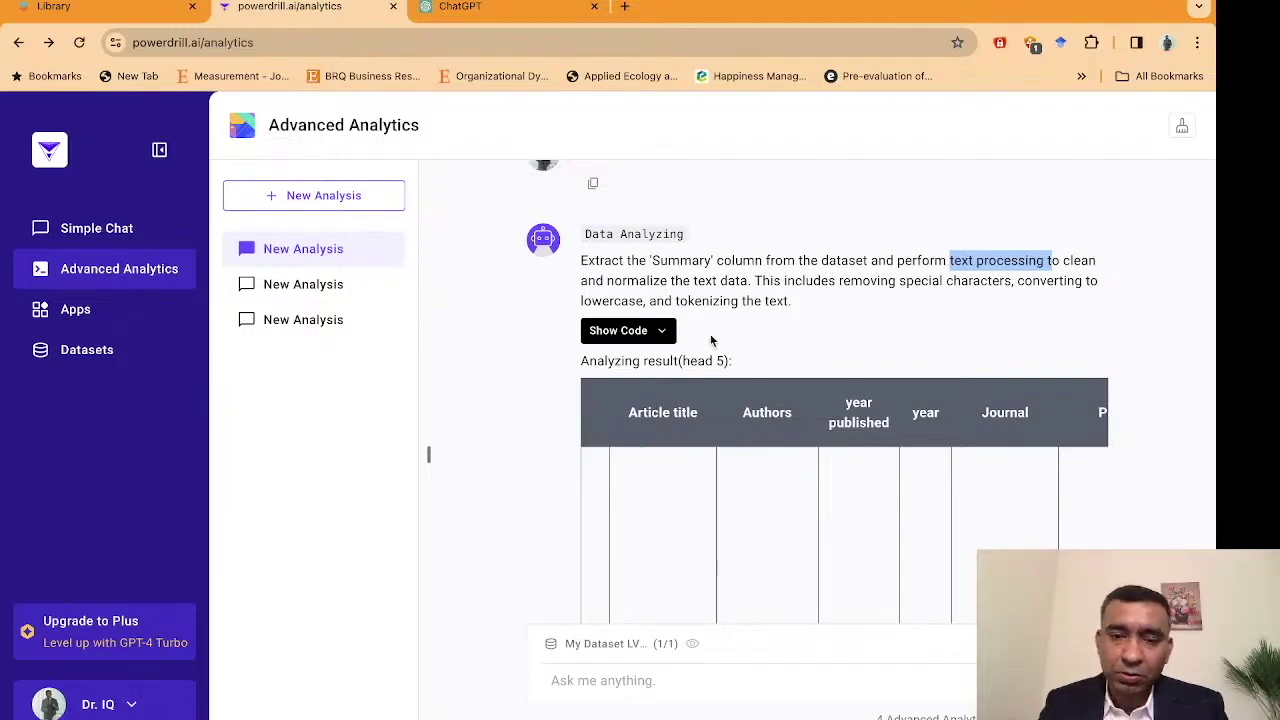
Inspect the result table's Research Methodology, Sector and Tokenized Summary columns and later rows.
scroll(712, 341, down, 1)
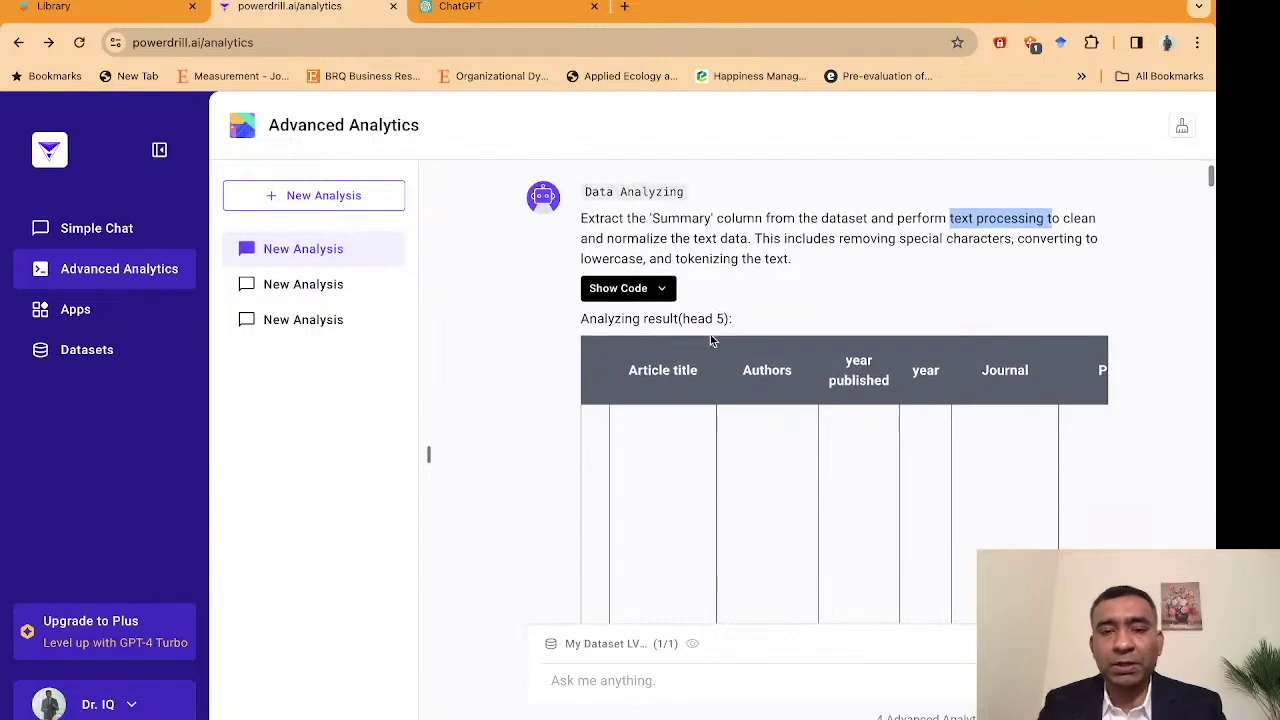
scroll(647, 318, down, 3)
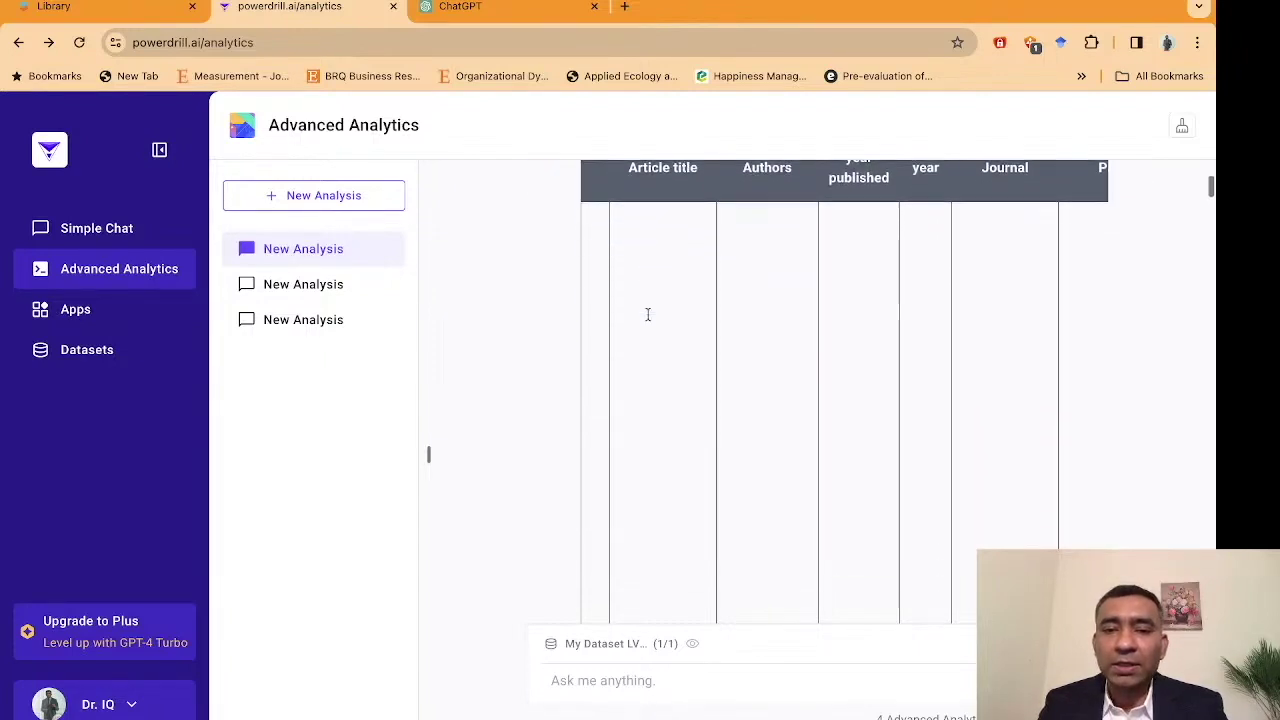
scroll(647, 332, down, 5)
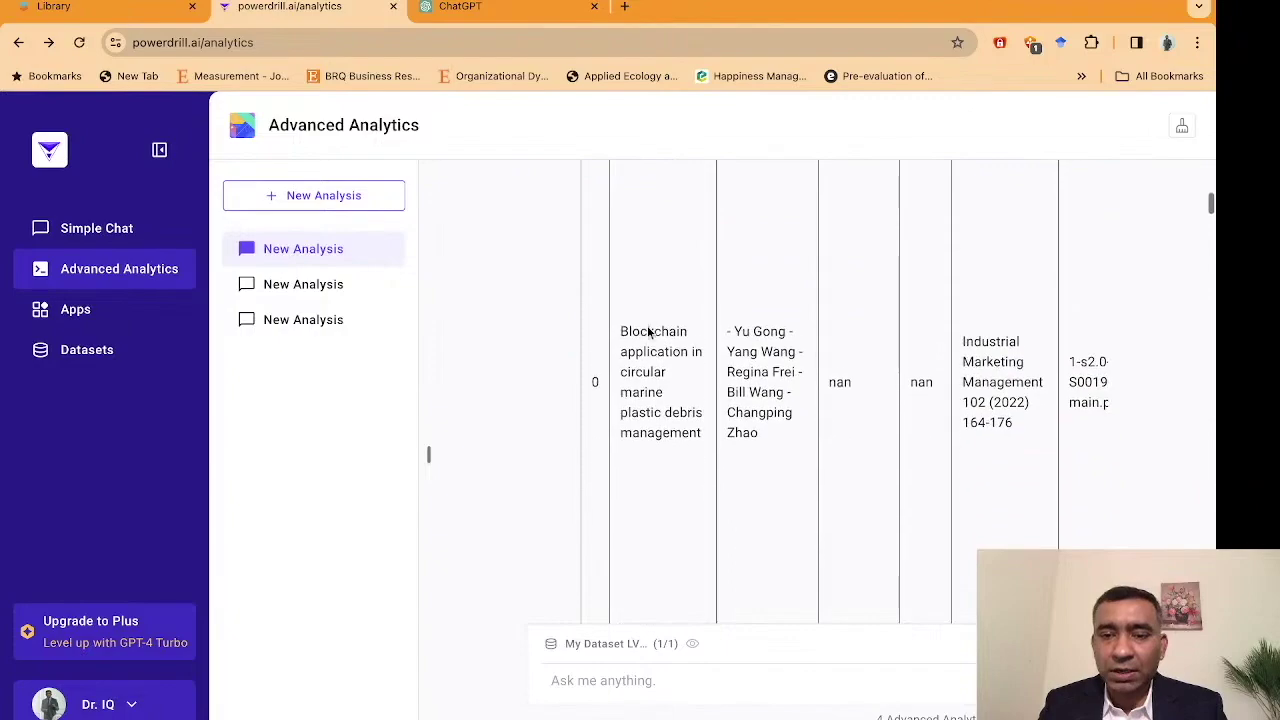
scroll(858, 408, right, 10)
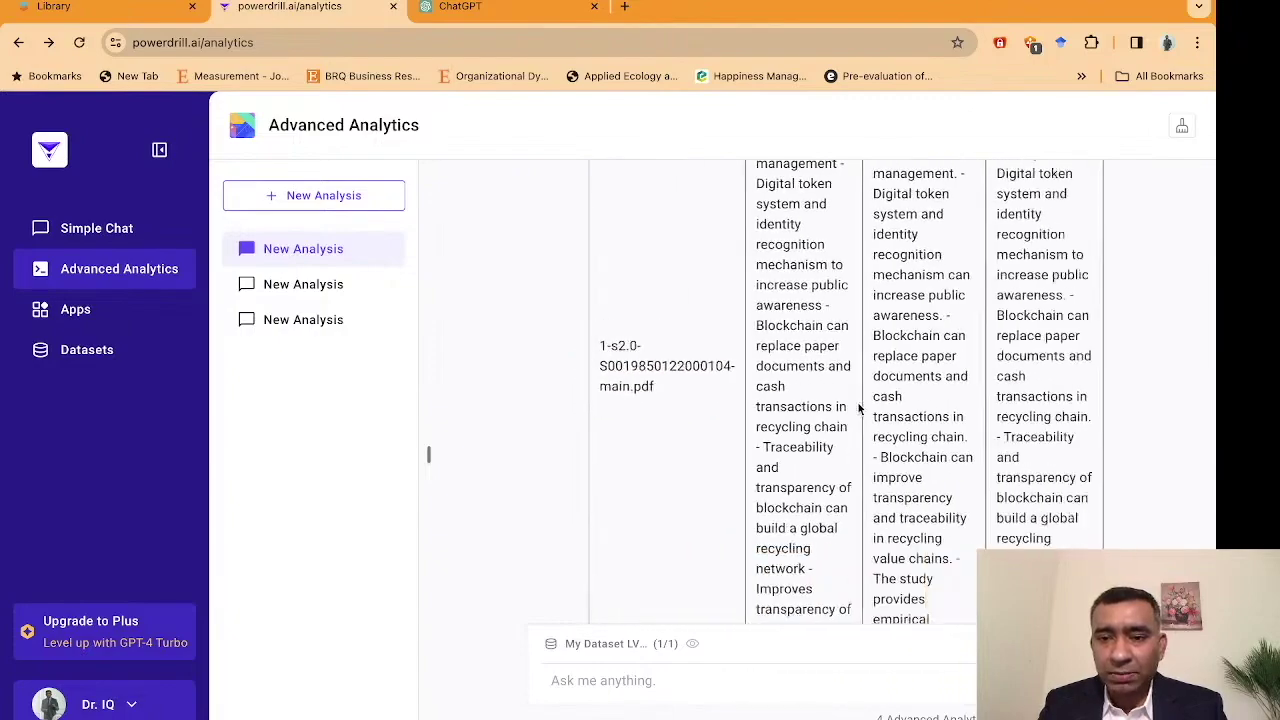
scroll(858, 408, right, 10)
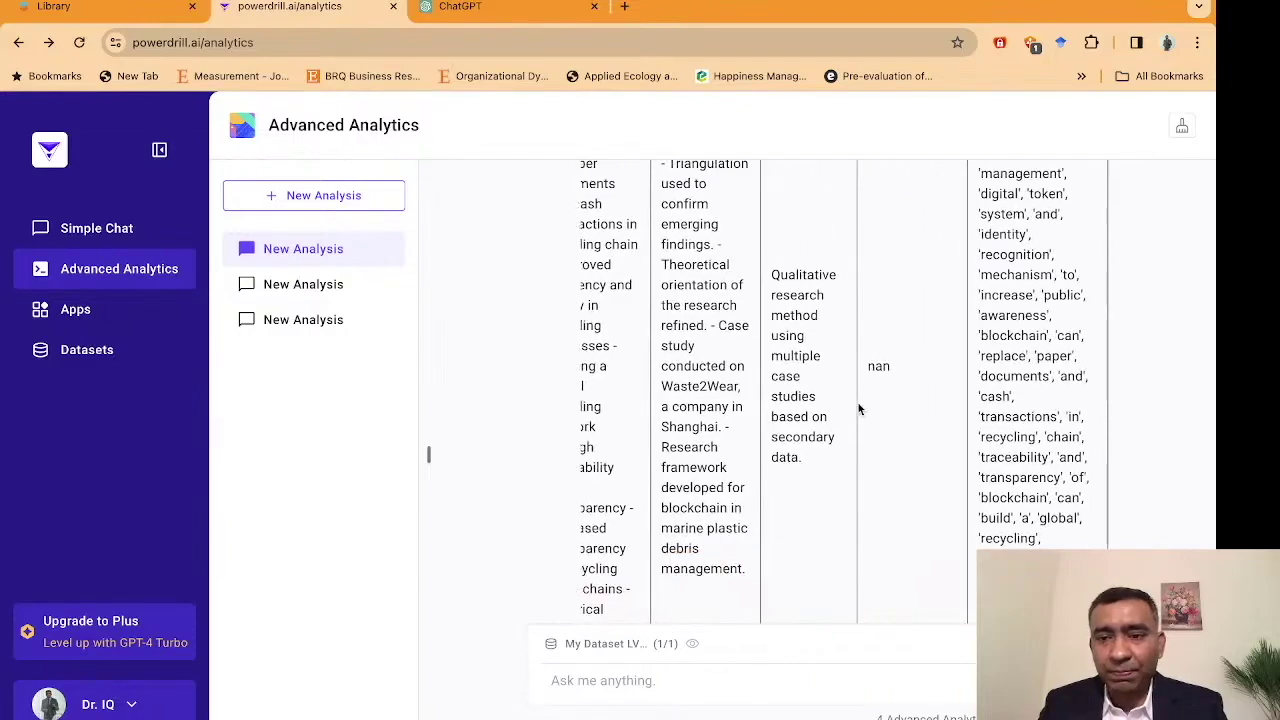
scroll(991, 456, up, 2)
scroll(991, 456, up, 2)
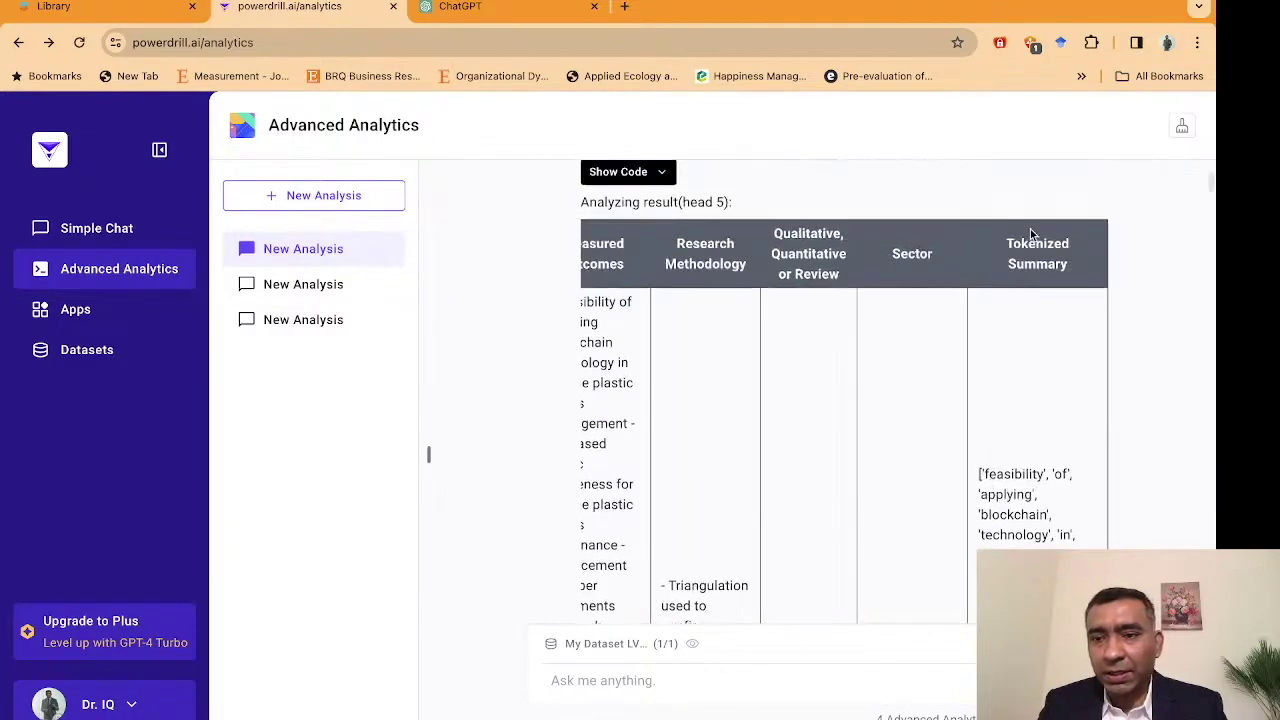
scroll(1045, 333, down, 5)
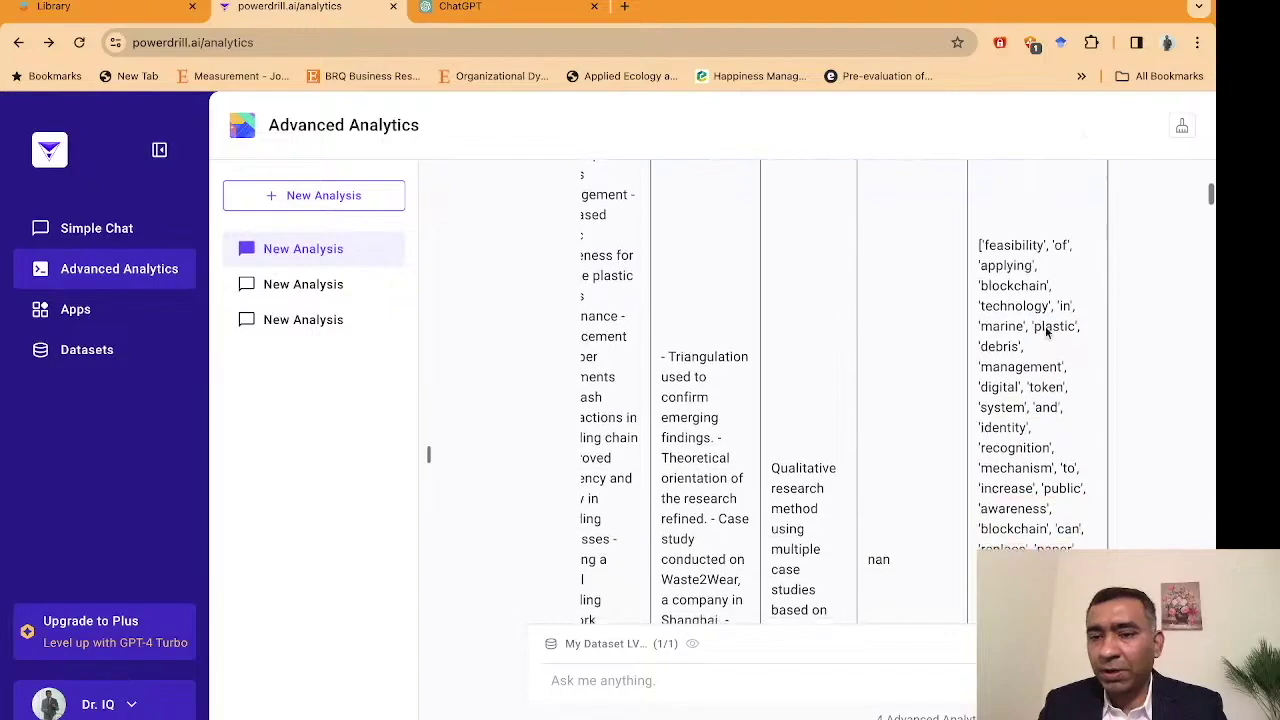
scroll(1046, 333, down, 10)
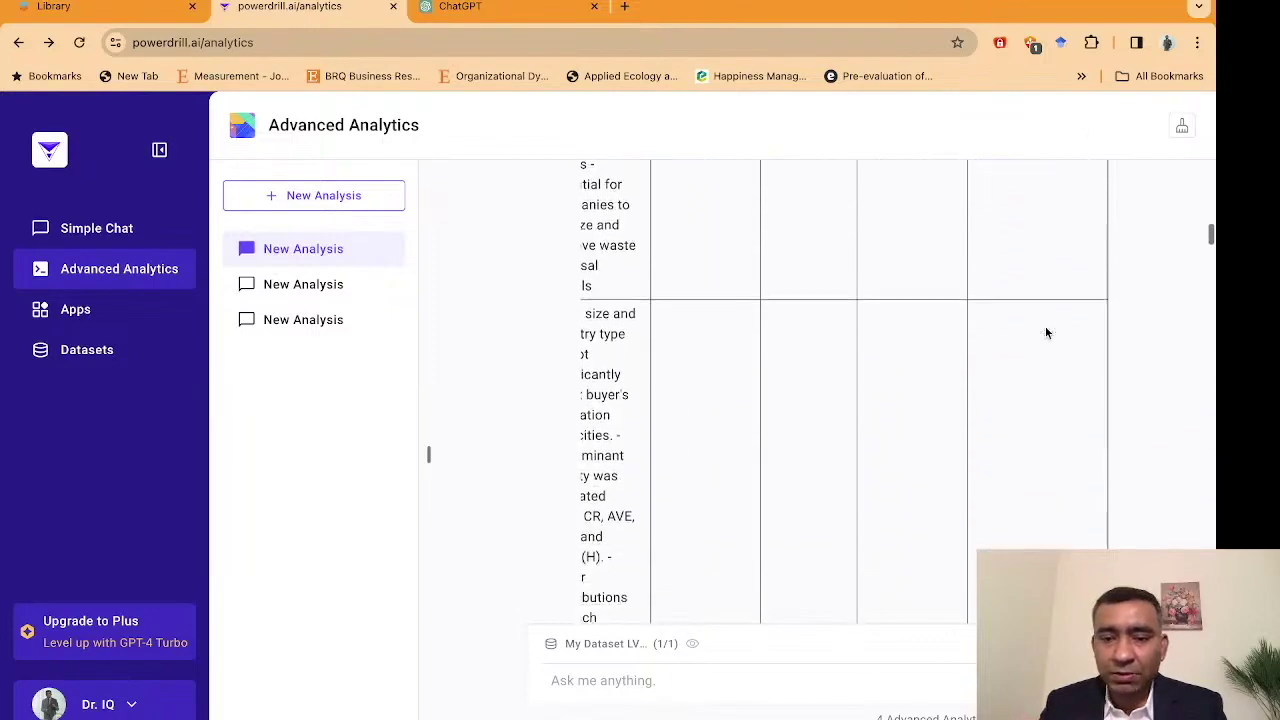
scroll(1046, 333, down, 10)
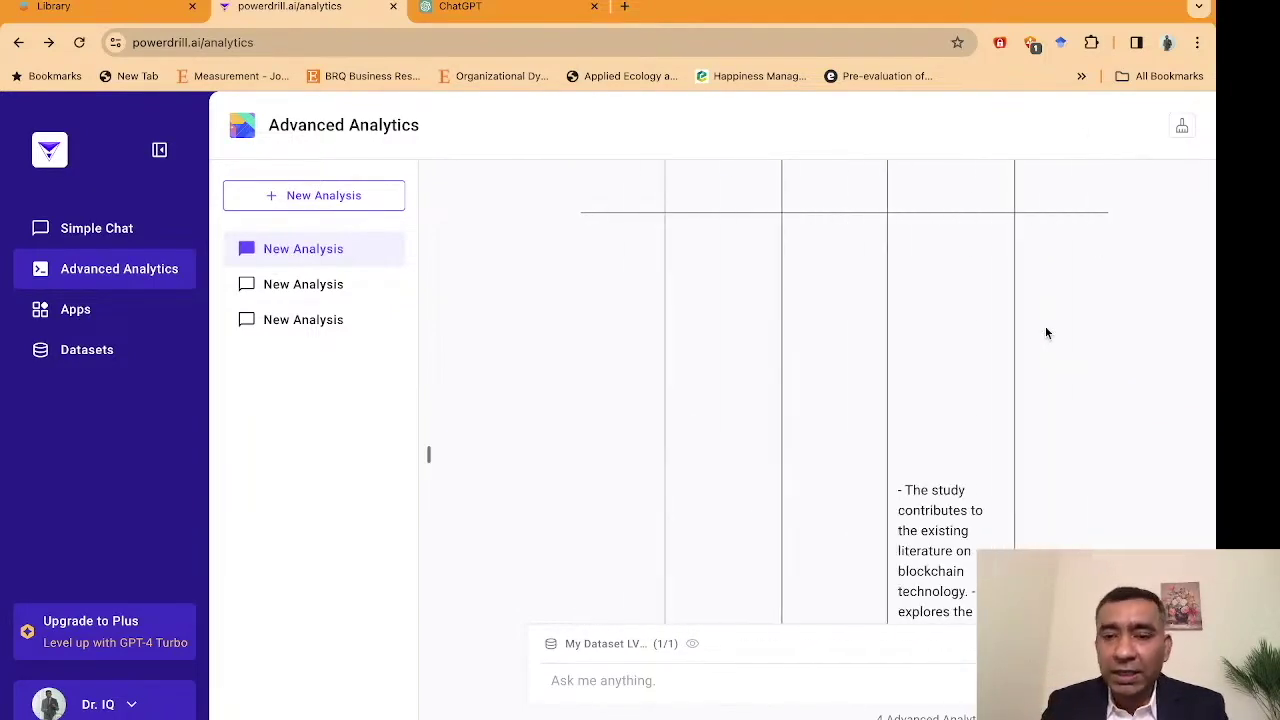
scroll(1046, 333, down, 10)
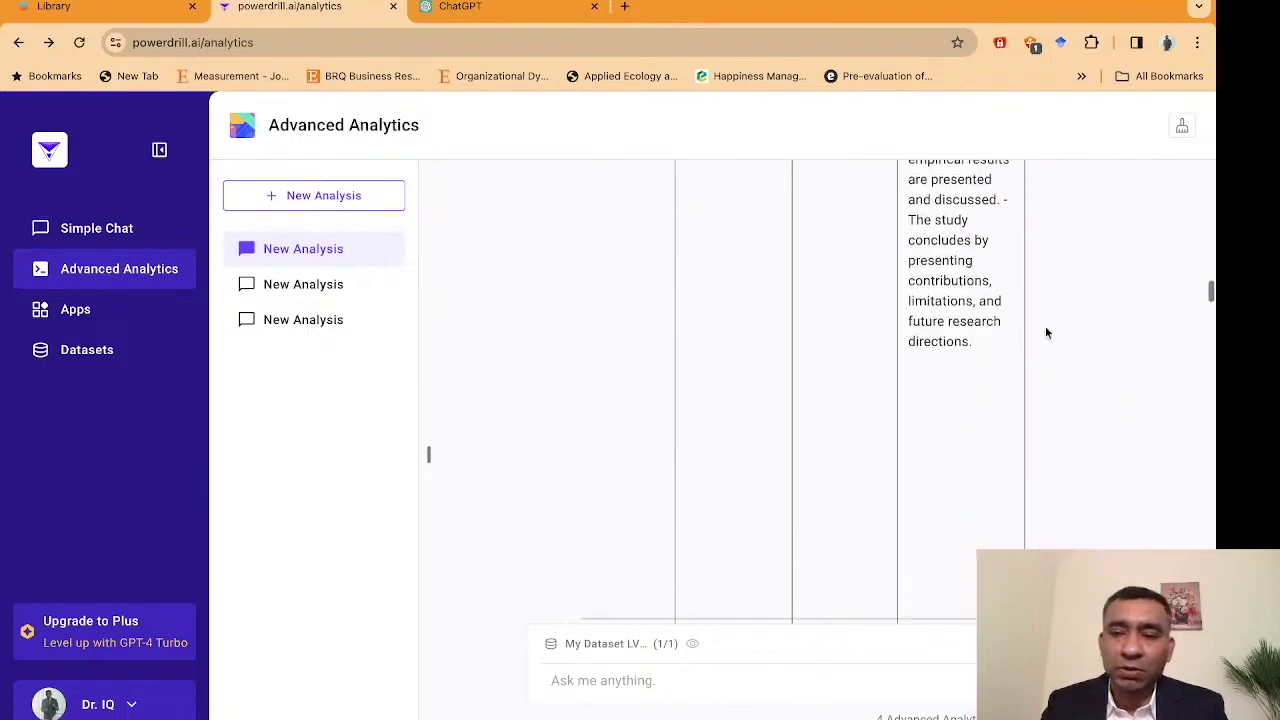
scroll(1046, 333, down, 10)
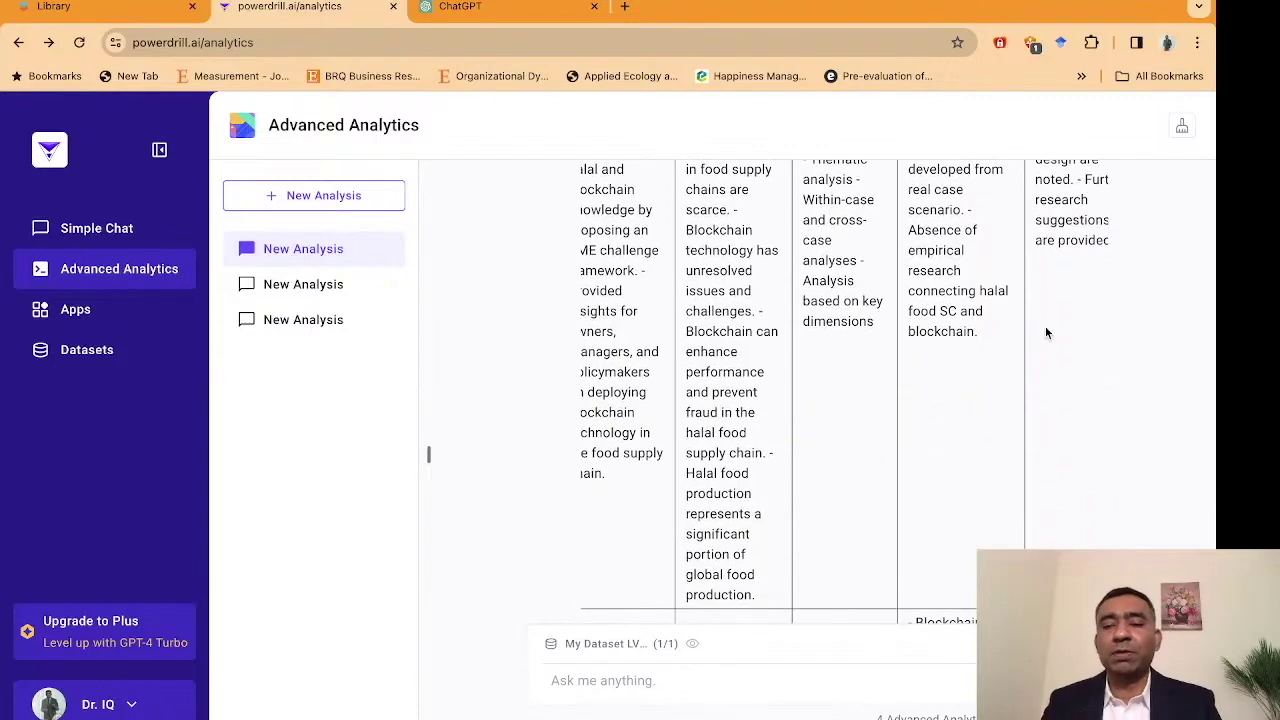
Scroll down to the cleaned_summaries.csv notice and the TF-IDF/LDA/NMF topic-modelling step.
scroll(1046, 333, down, 10)
scroll(1046, 333, down, 10)
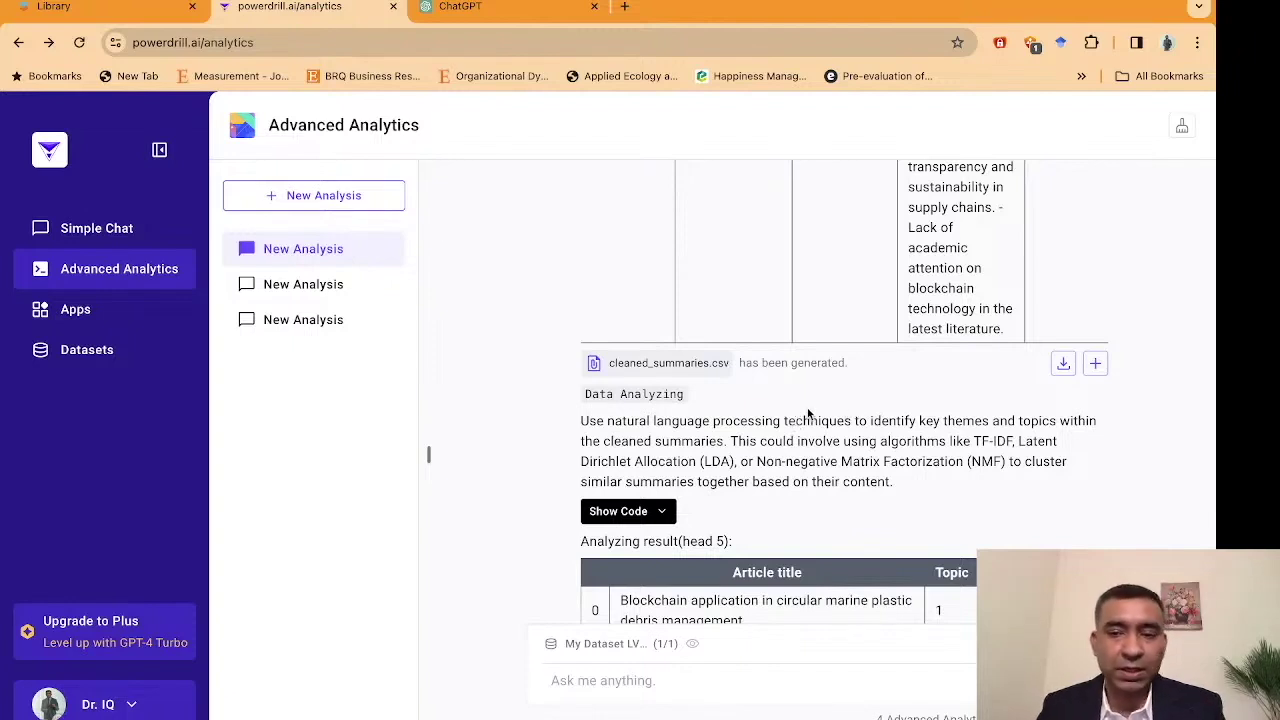
Highlight the Non-negative Matrix Factorization mention in the topic-modelling step.
scroll(808, 413, down, 2)
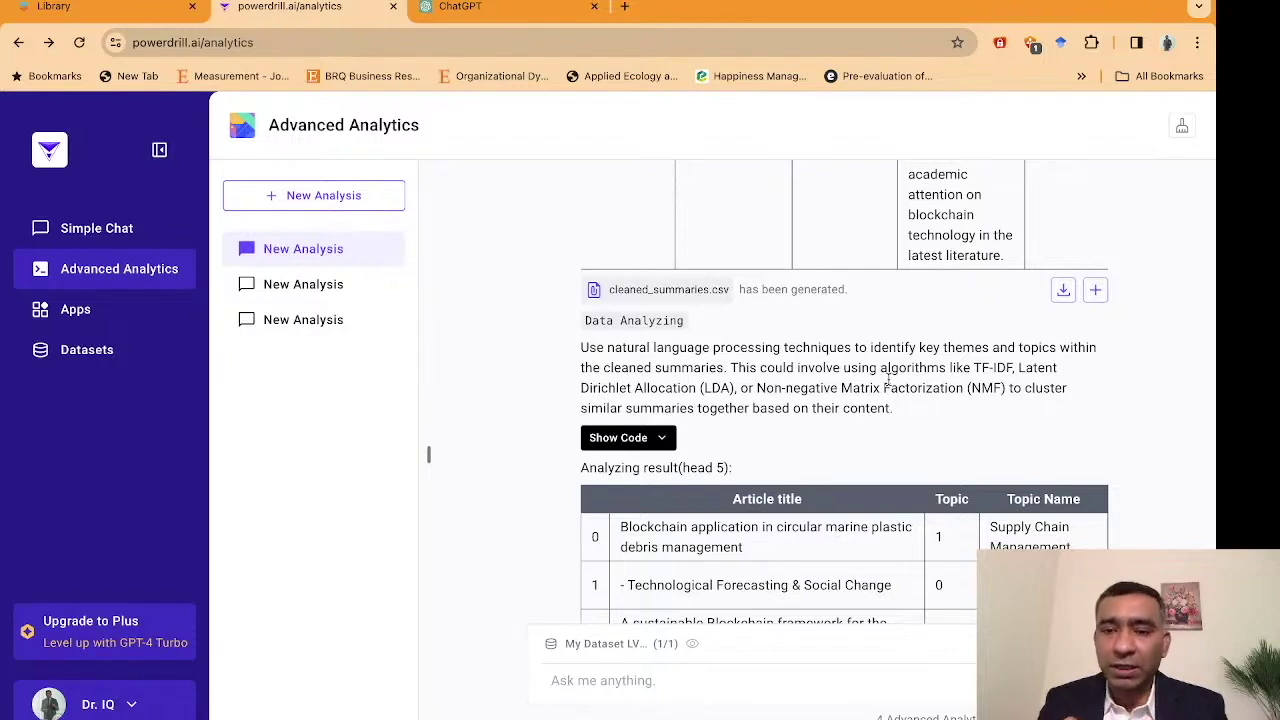
scroll(887, 378, down, 1)
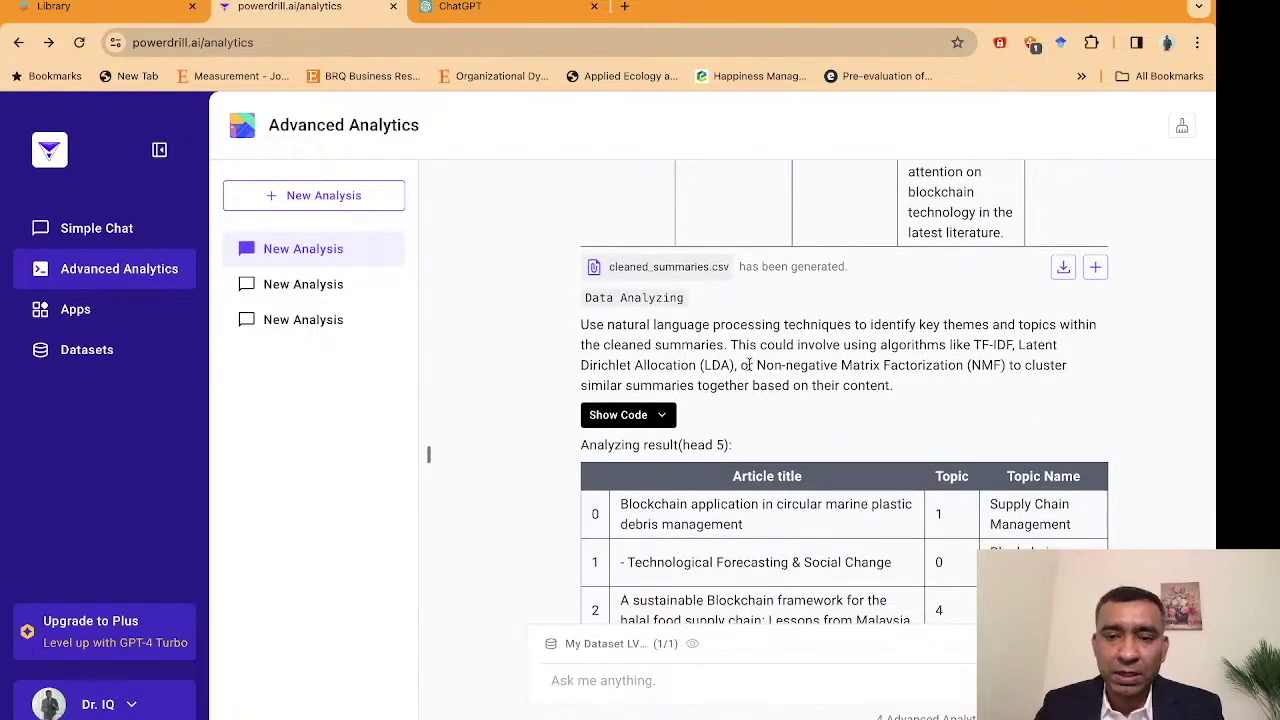
drag(750, 365, 887, 367)
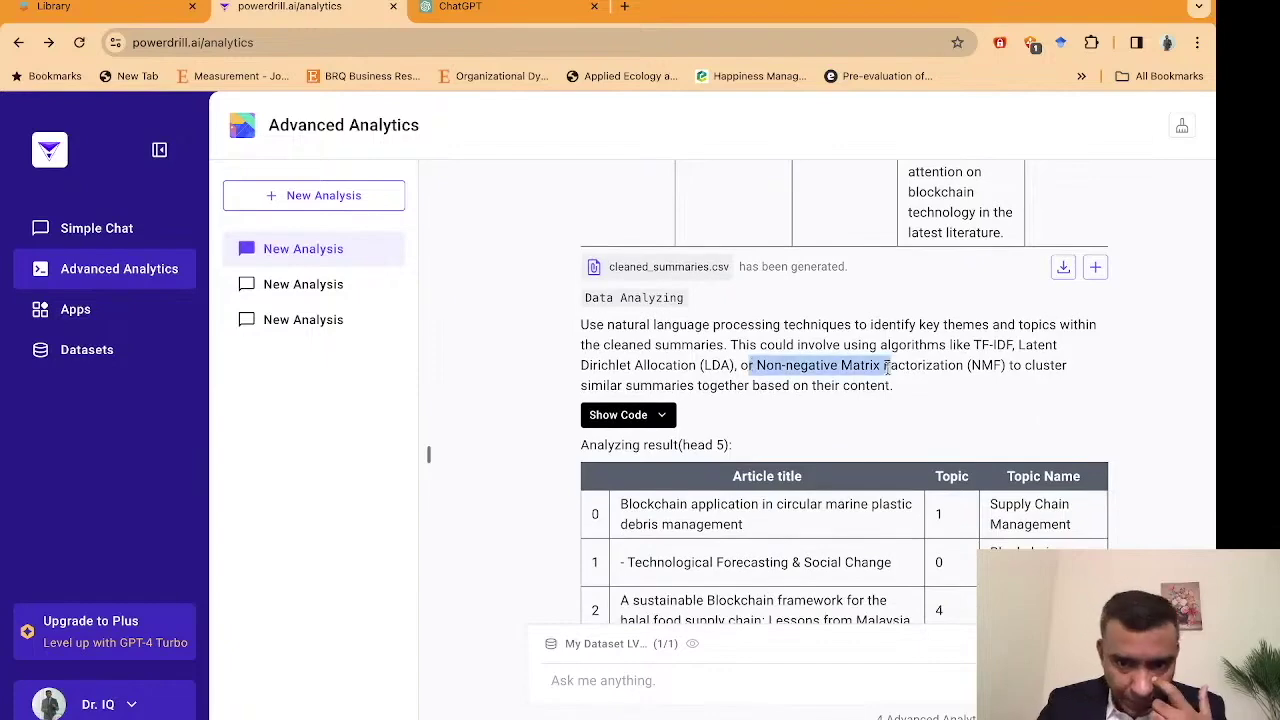
Scroll down to the clusters.csv line and the Topic Number and Topic Name table.
scroll(887, 367, down, 2)
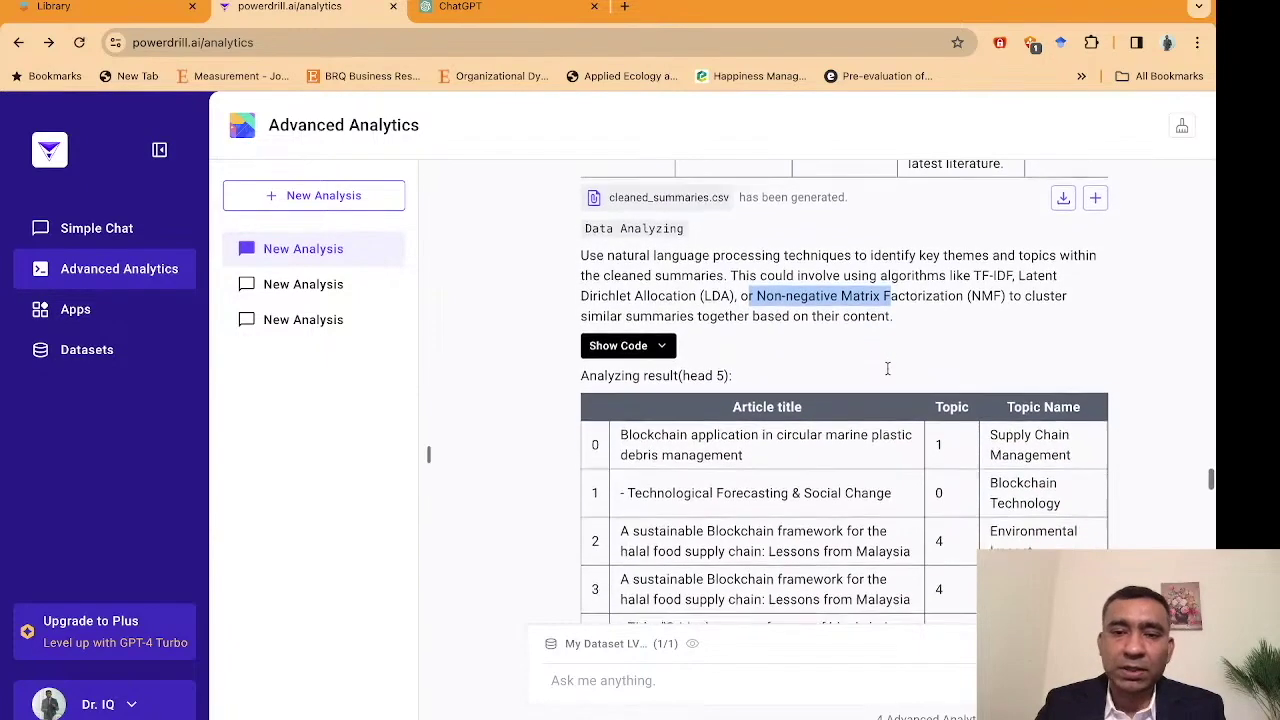
scroll(887, 374, down, 1)
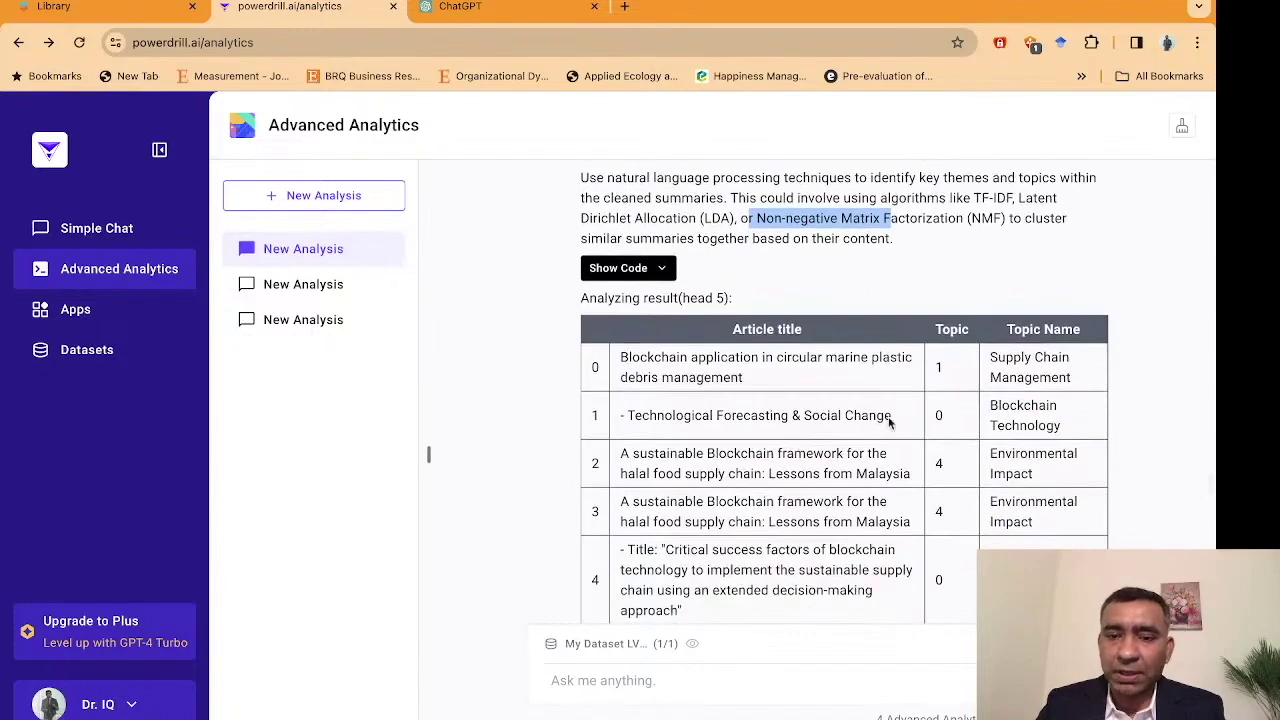
scroll(827, 389, down, 1)
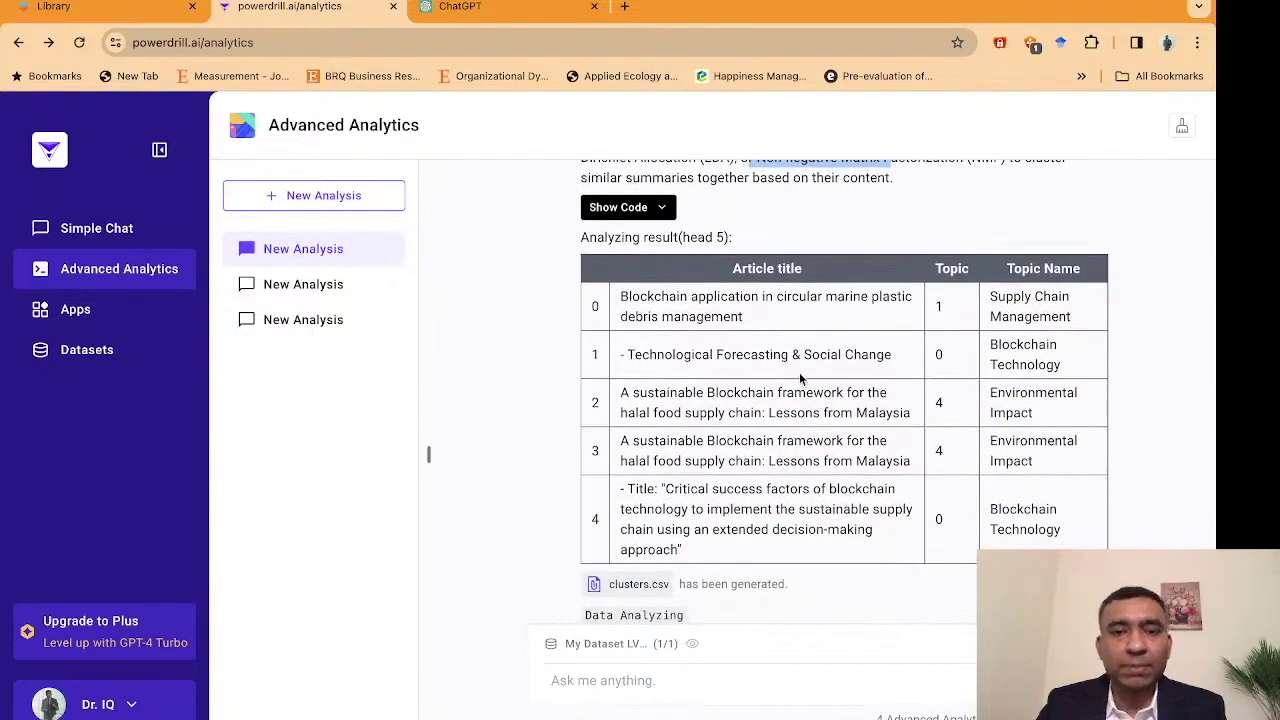
scroll(800, 378, down, 1)
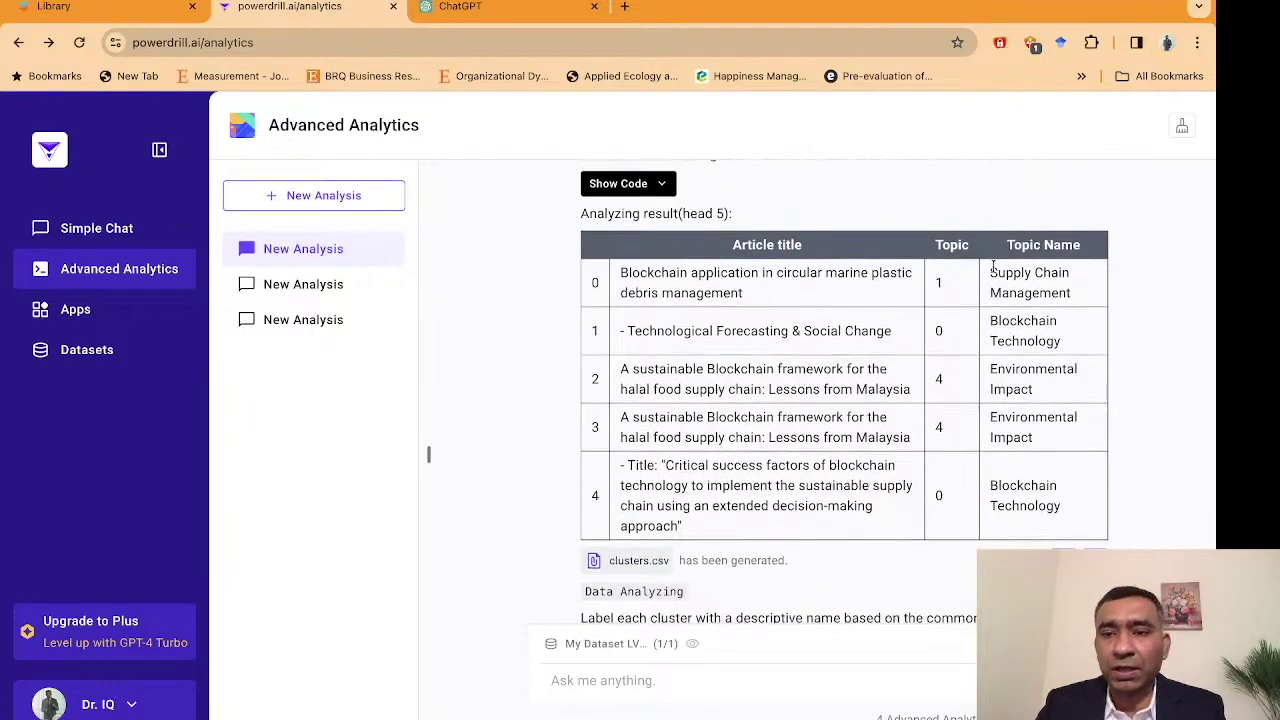
scroll(1023, 351, down, 1)
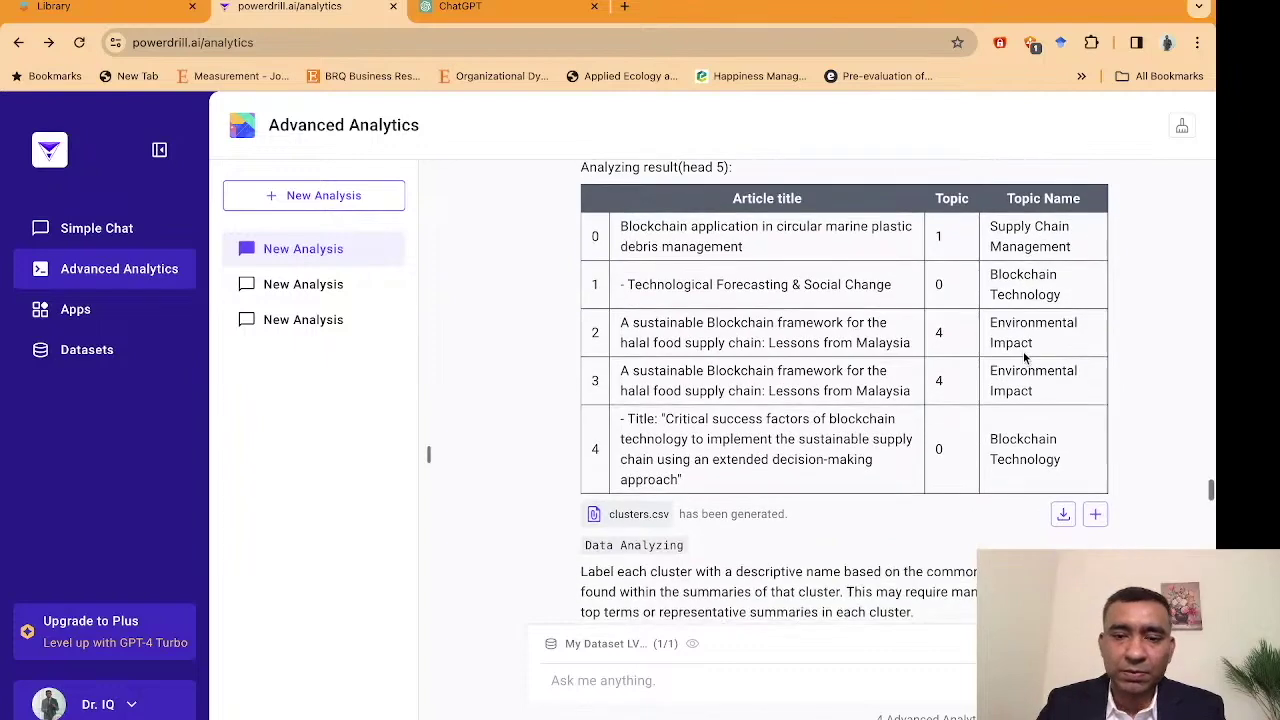
scroll(1023, 351, down, 1)
scroll(889, 502, down, 2)
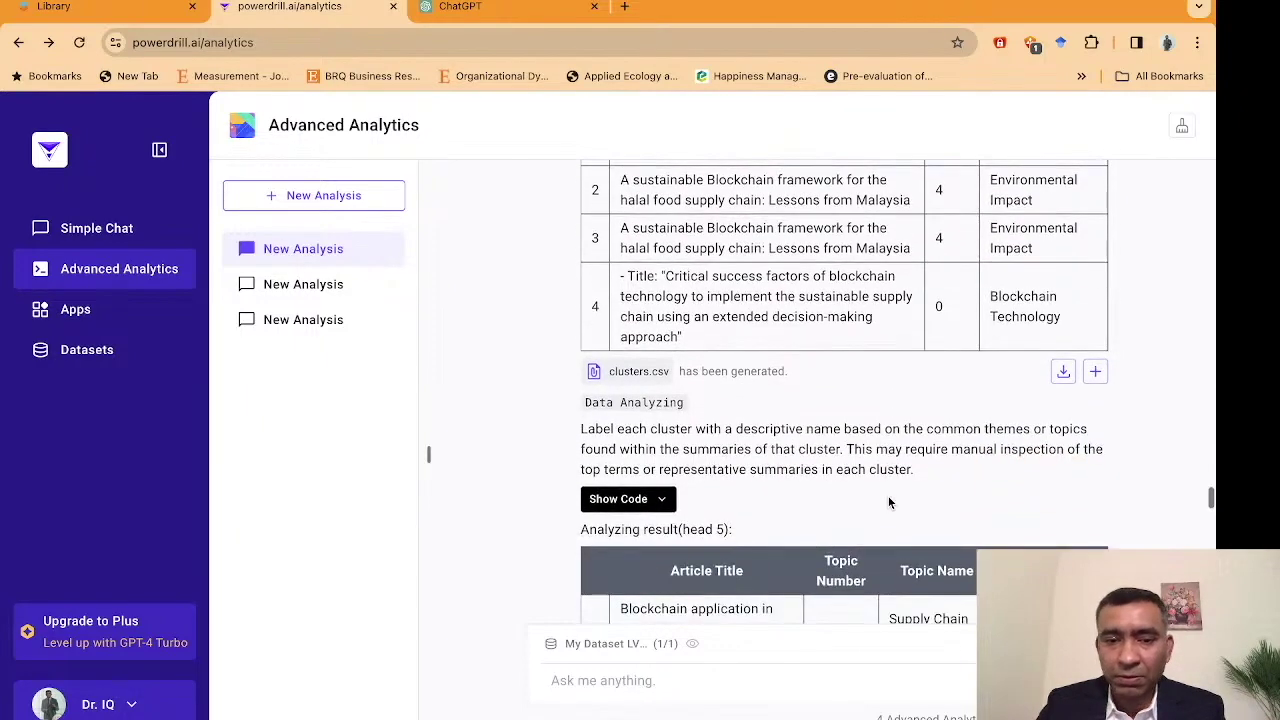
Scroll to the Descriptive Topic Name table, the labeled_clusters.csv line and the visualization step.
scroll(877, 434, down, 1)
scroll(877, 434, down, 2)
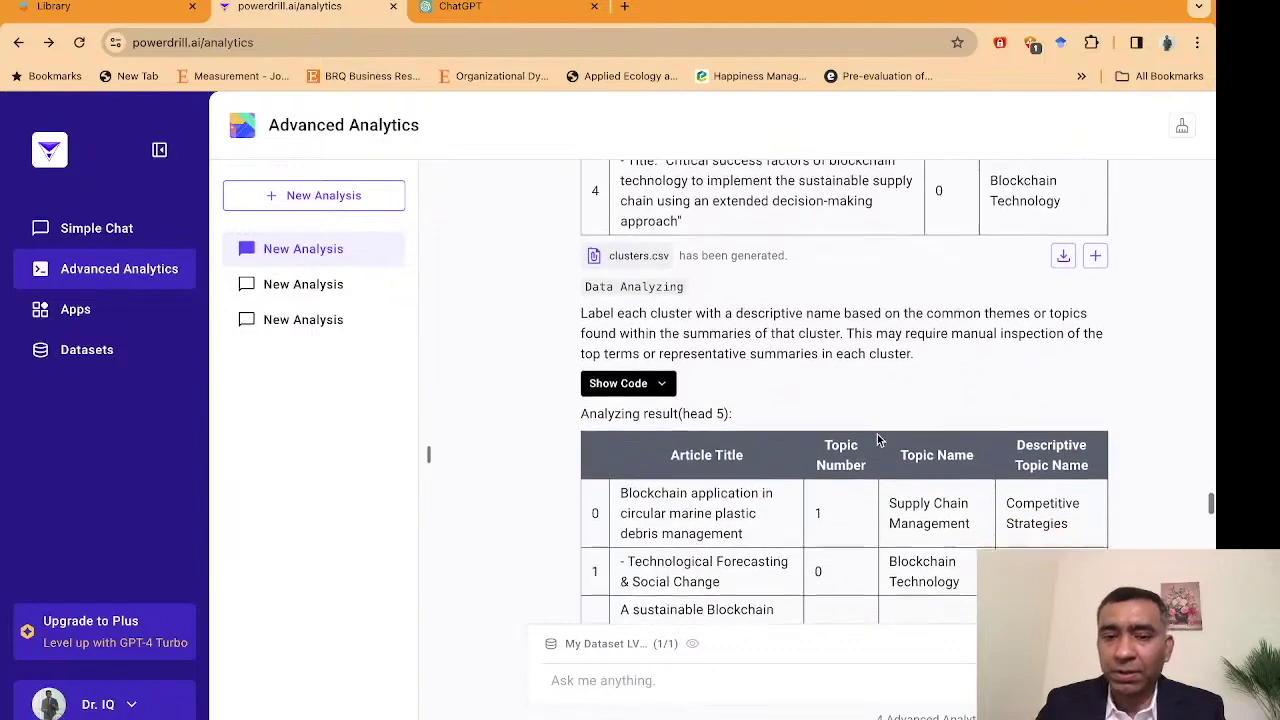
scroll(846, 300, up, 2)
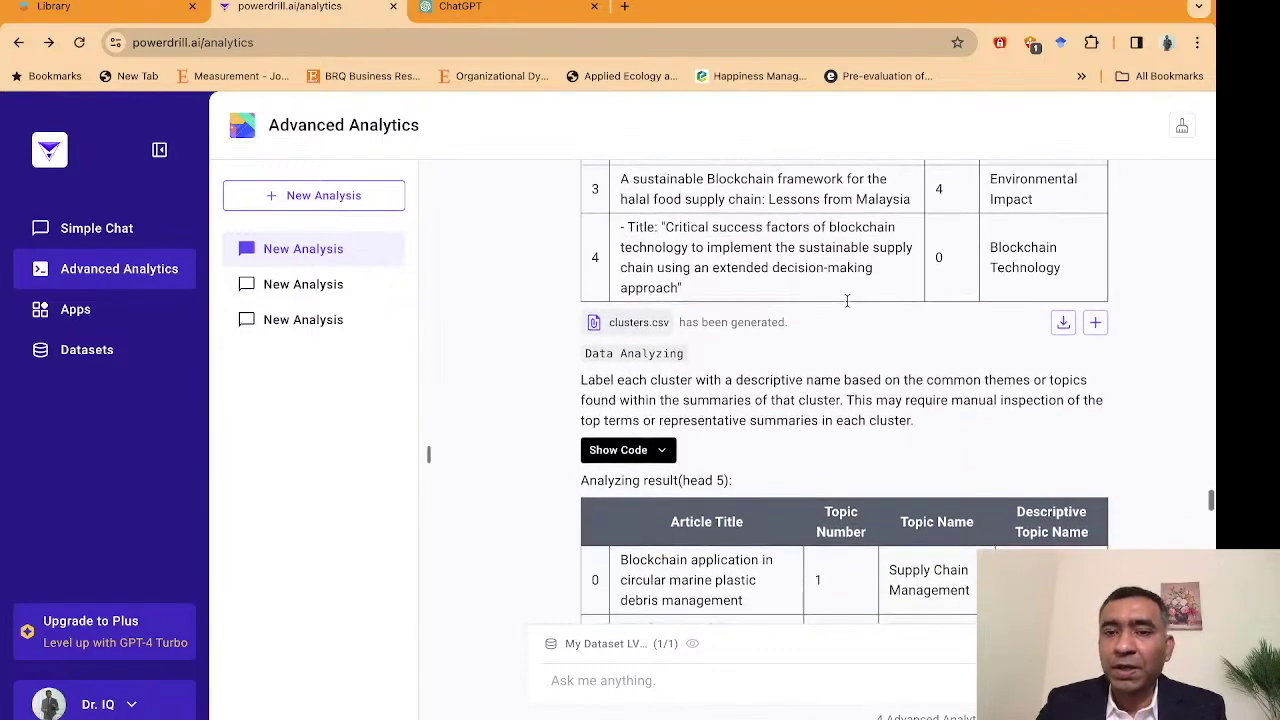
scroll(846, 300, down, 3)
scroll(846, 300, down, 3)
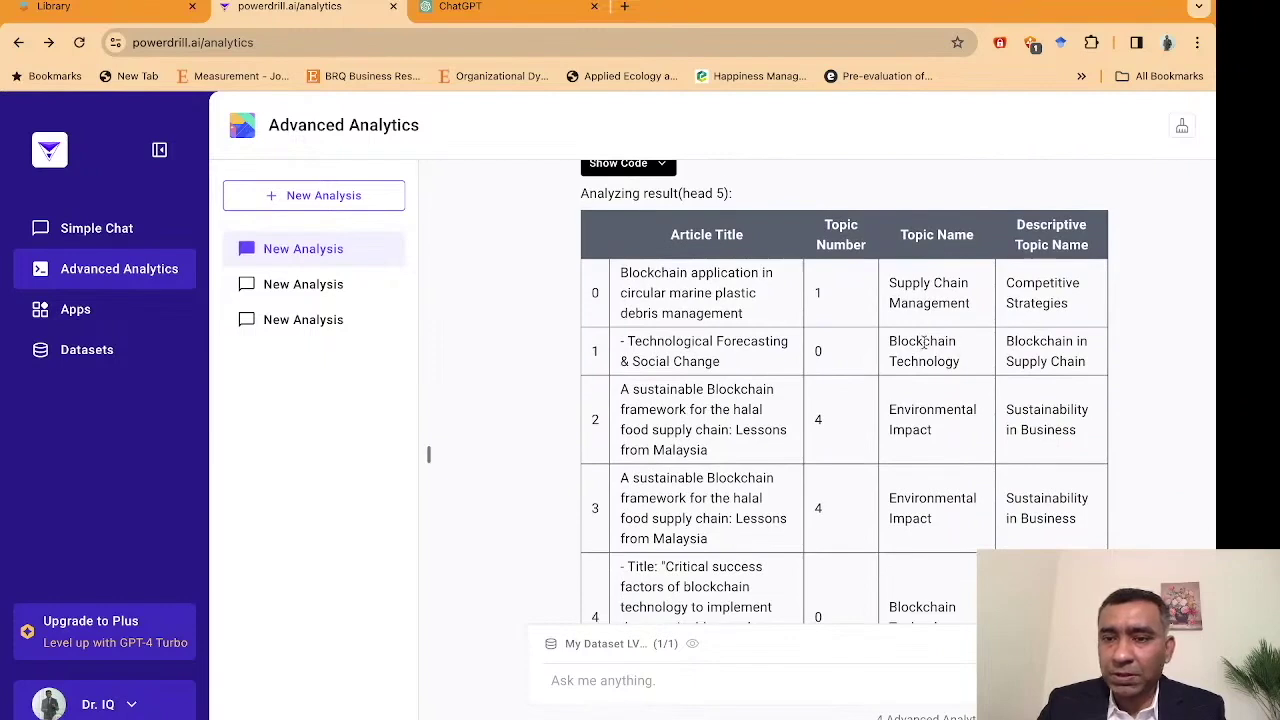
scroll(900, 320, down, 1)
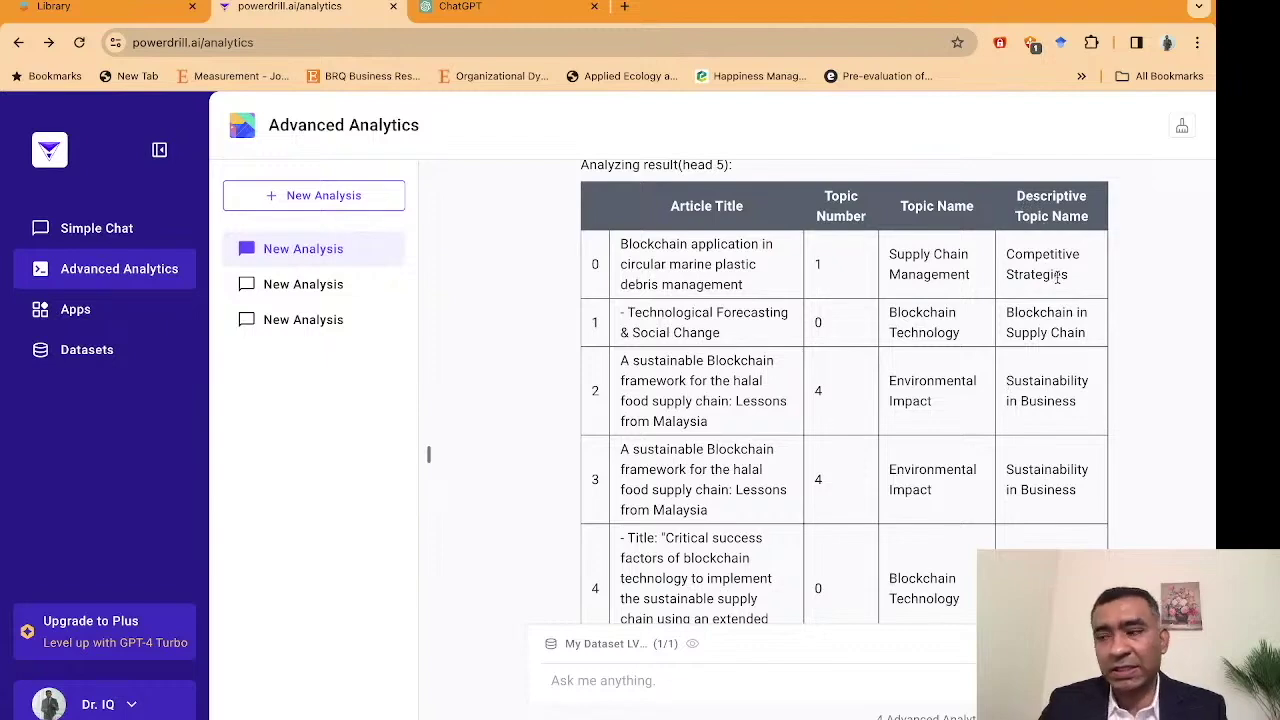
scroll(1012, 266, down, 4)
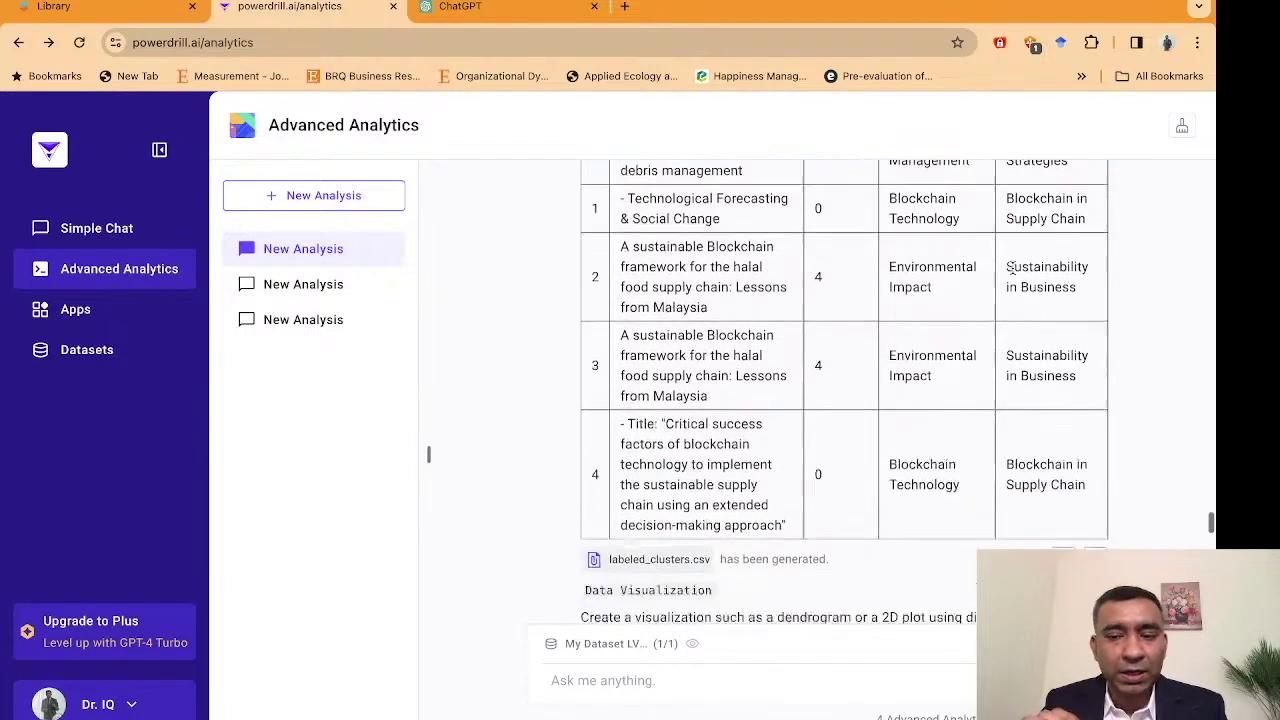
Scroll past the topic-number scatter plot to the Clusters Identified conclusion, e.g. Blockchain in Supply Chain.
scroll(866, 396, down, 1)
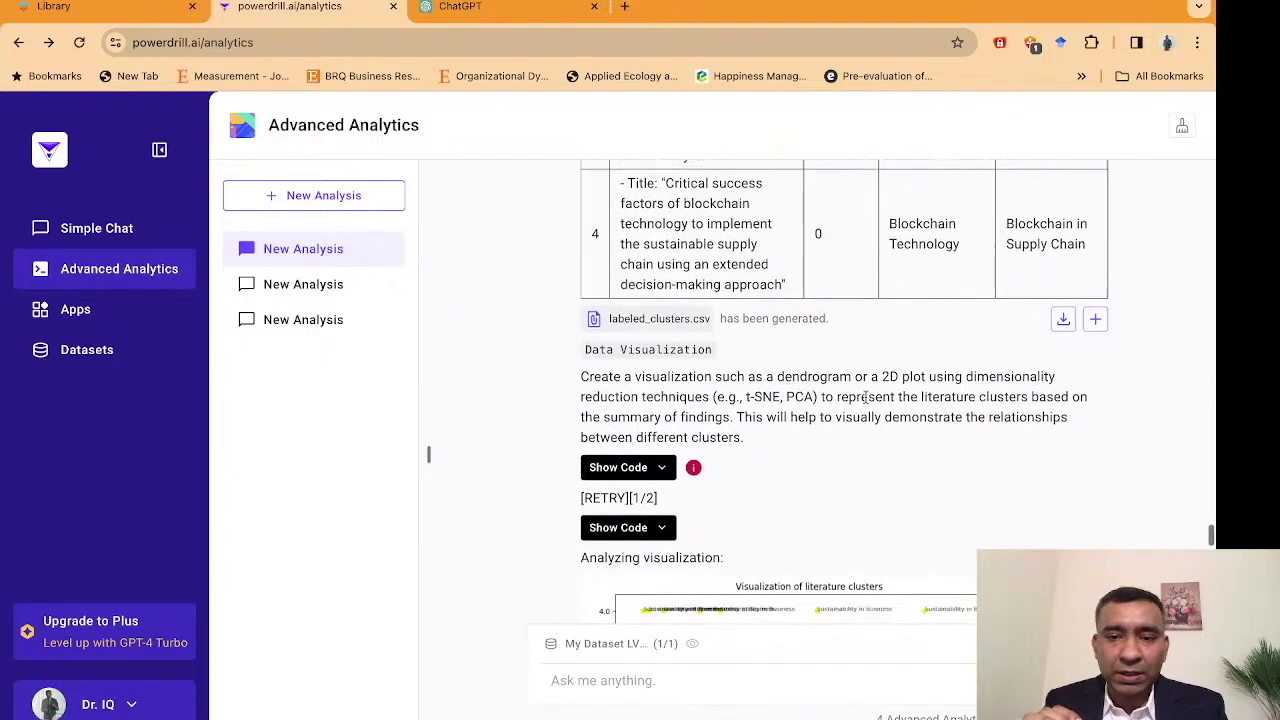
scroll(852, 390, down, 1)
scroll(852, 390, down, 3)
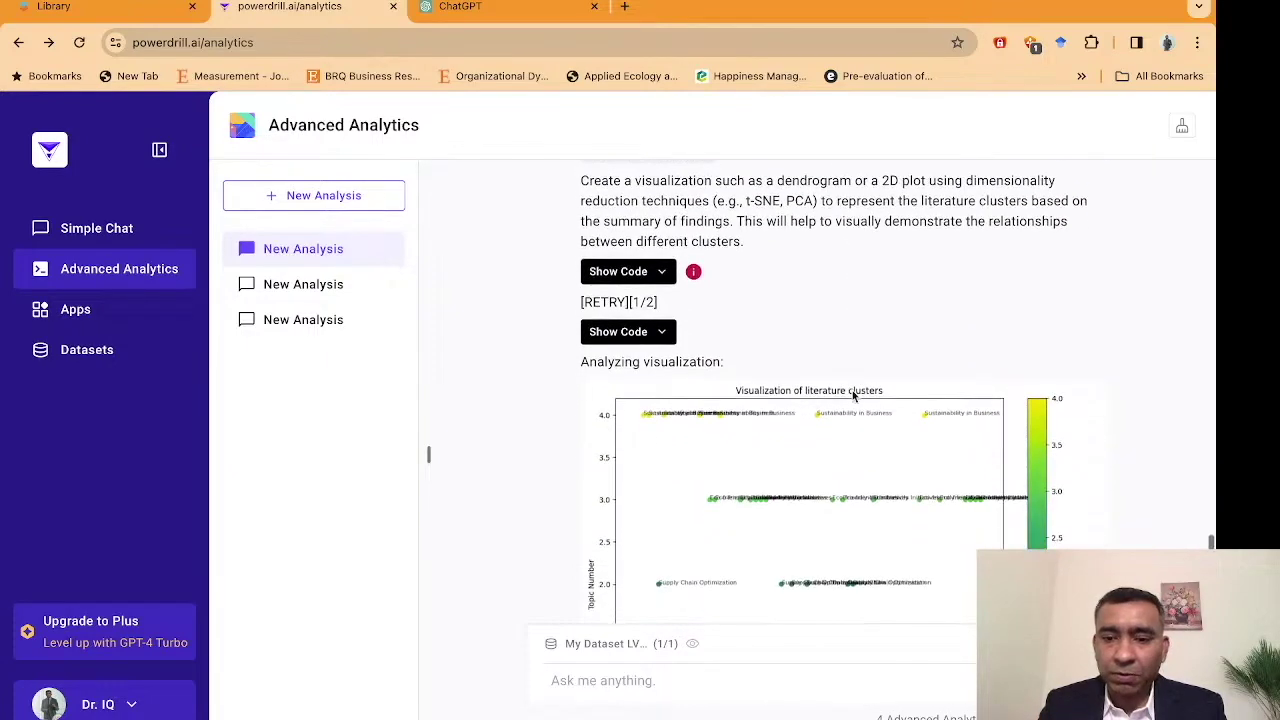
scroll(840, 490, down, 1)
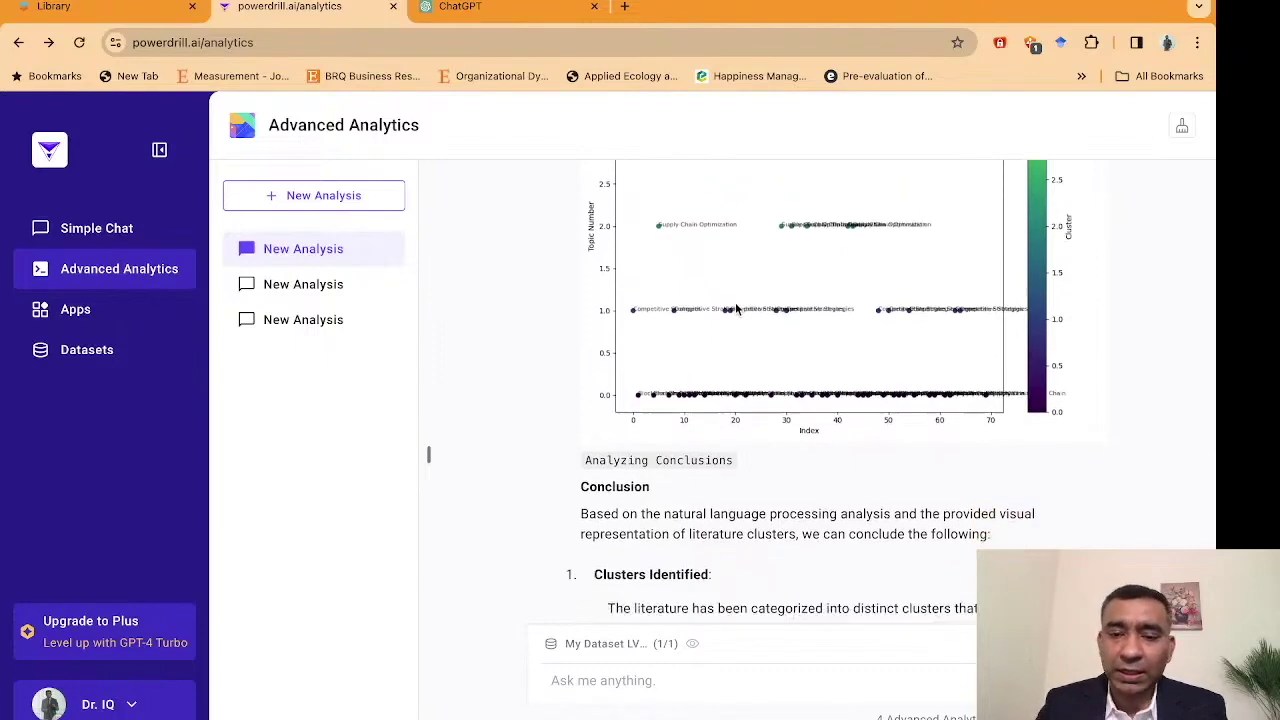
scroll(892, 340, up, 1)
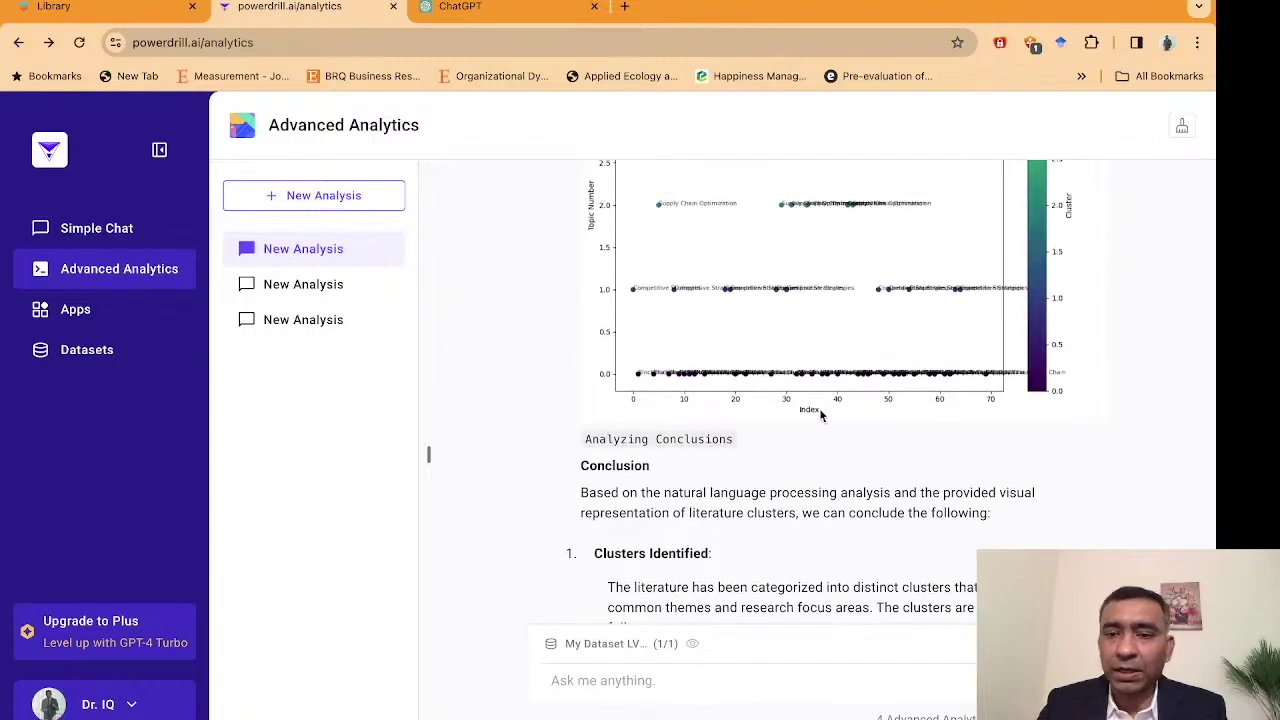
scroll(880, 378, up, 1)
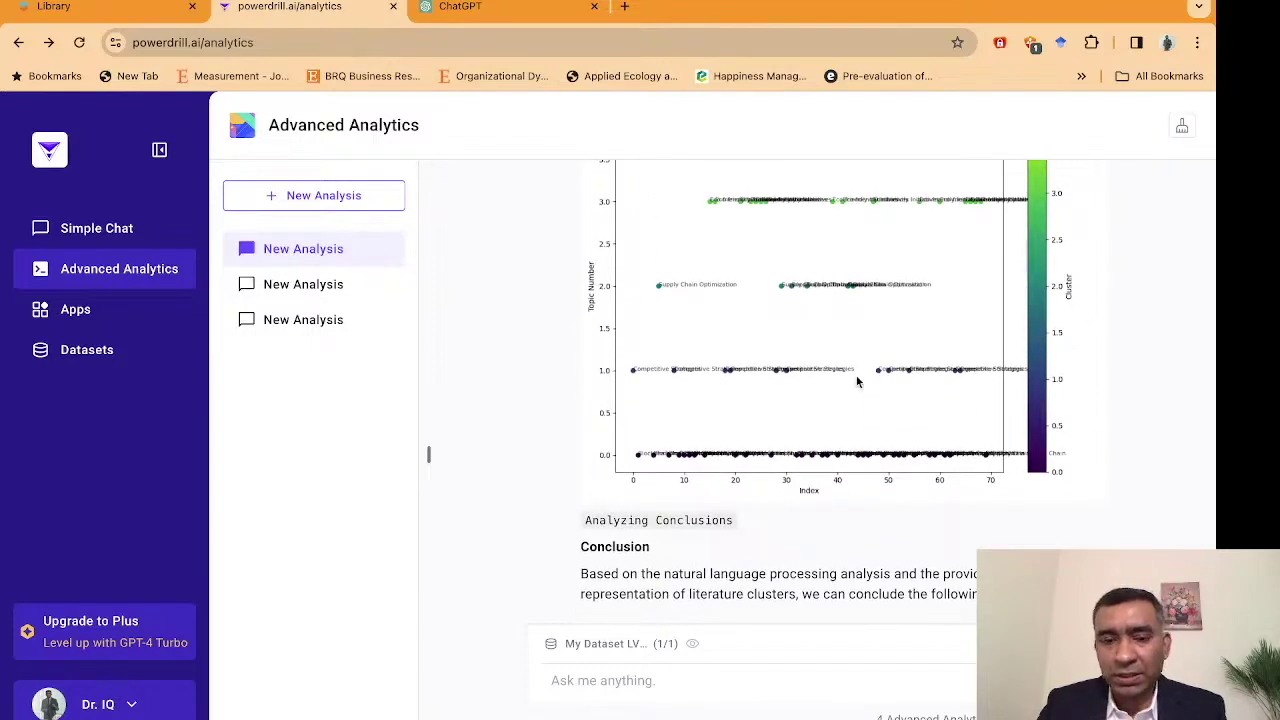
scroll(857, 380, down, 1)
scroll(857, 380, down, 2)
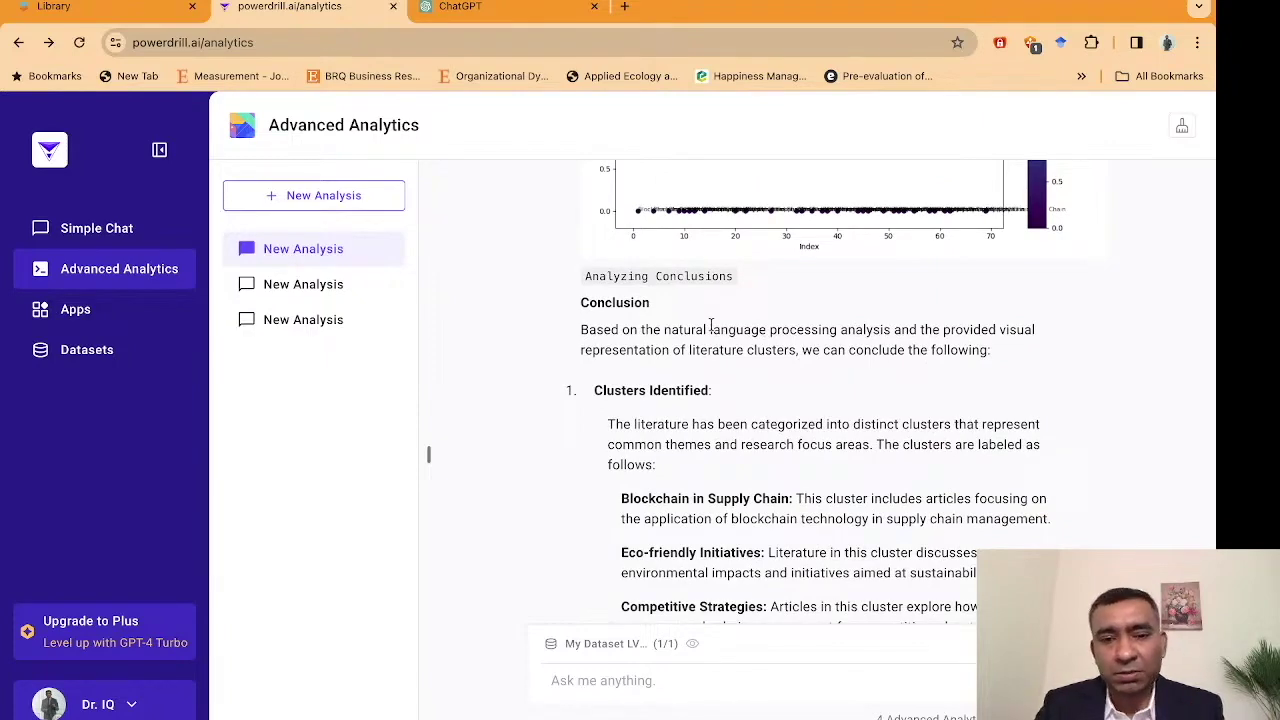
scroll(711, 328, down, 2)
scroll(711, 328, up, 1)
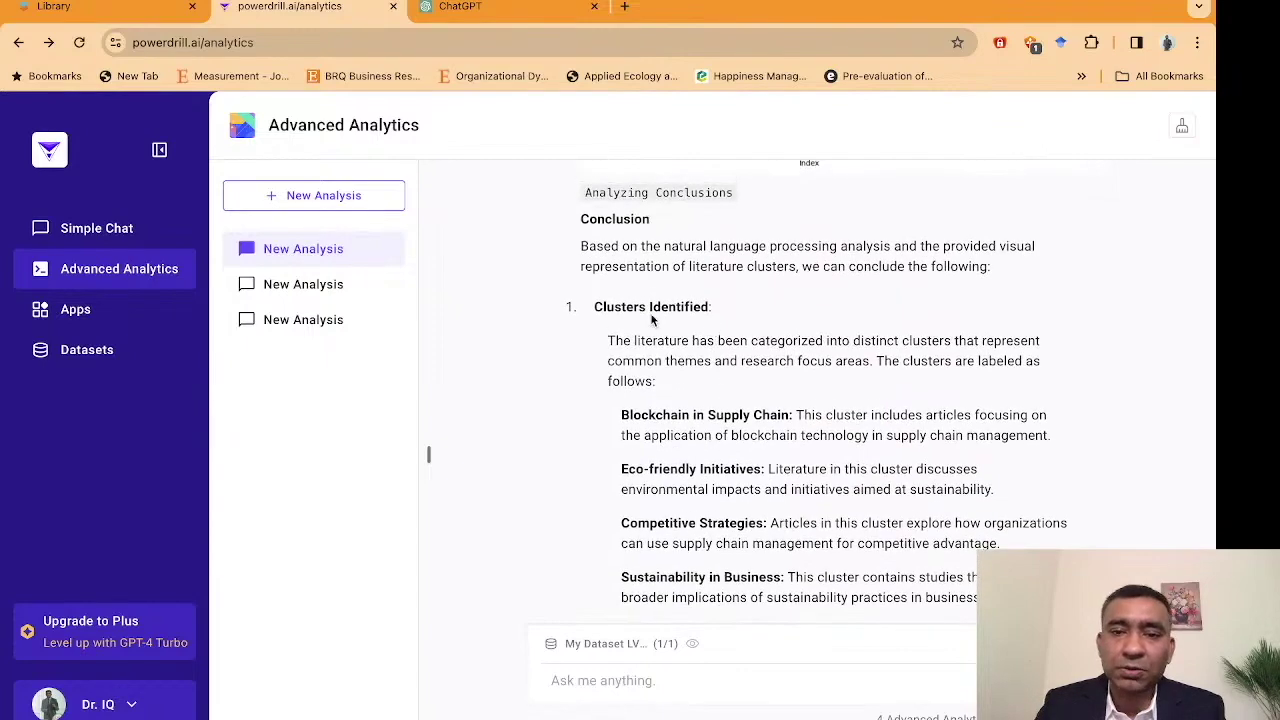
scroll(651, 318, down, 1)
scroll(655, 316, down, 1)
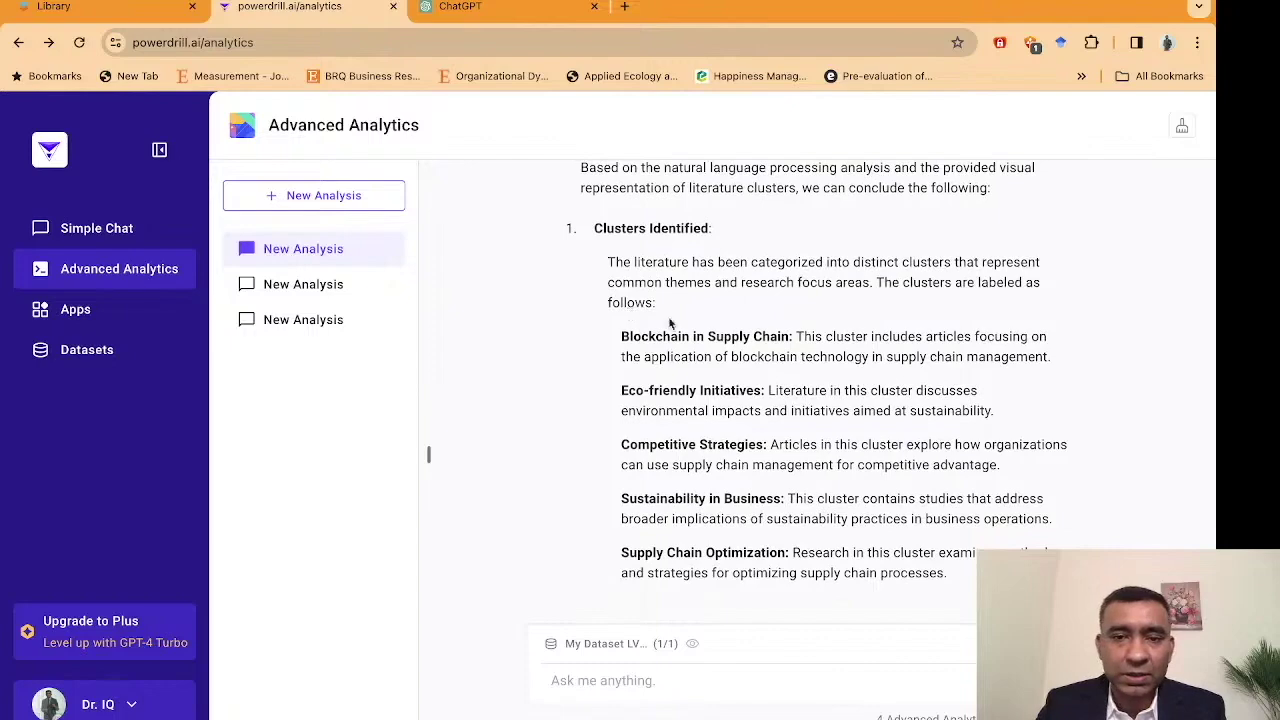
scroll(651, 352, down, 1)
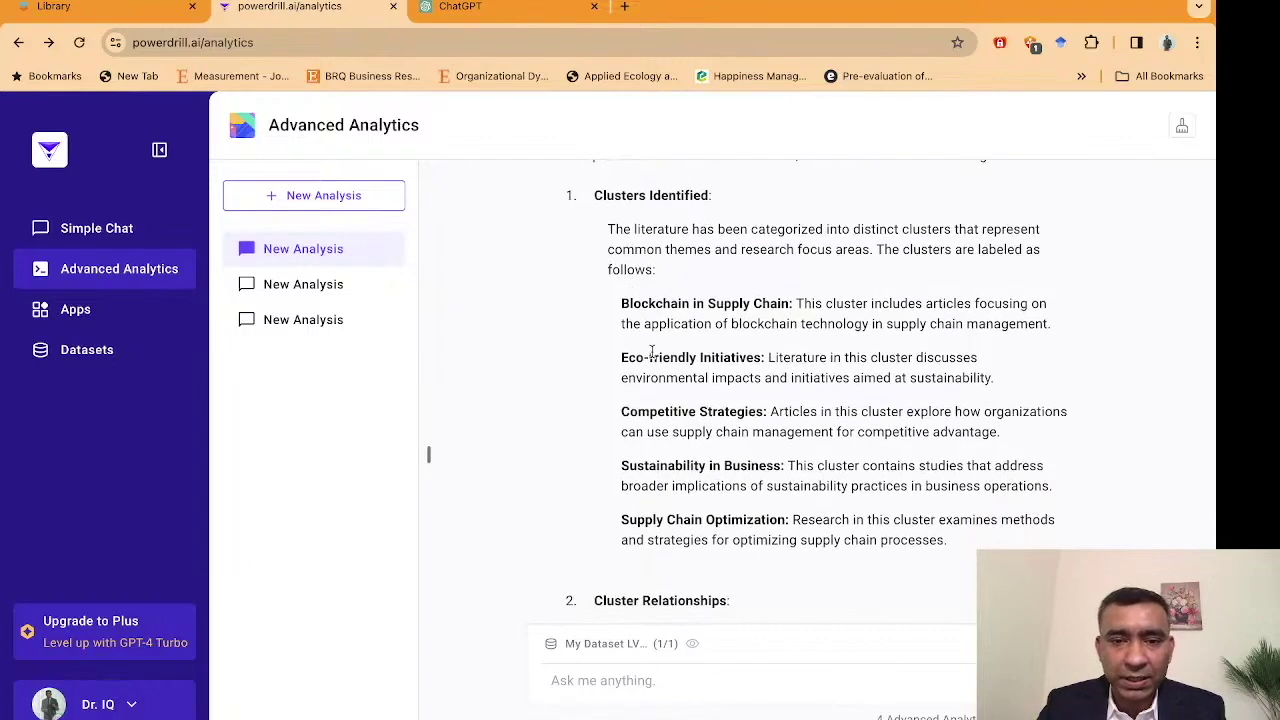
scroll(651, 350, down, 1)
scroll(678, 333, down, 1)
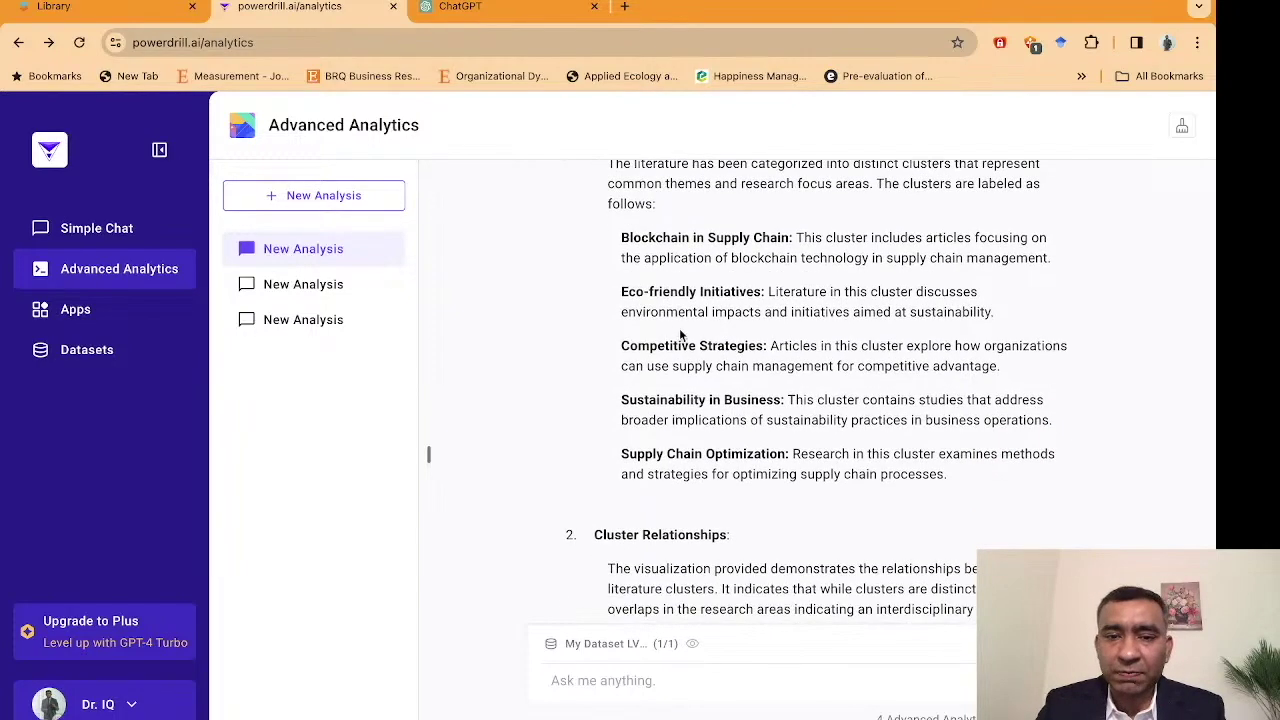
scroll(676, 347, down, 1)
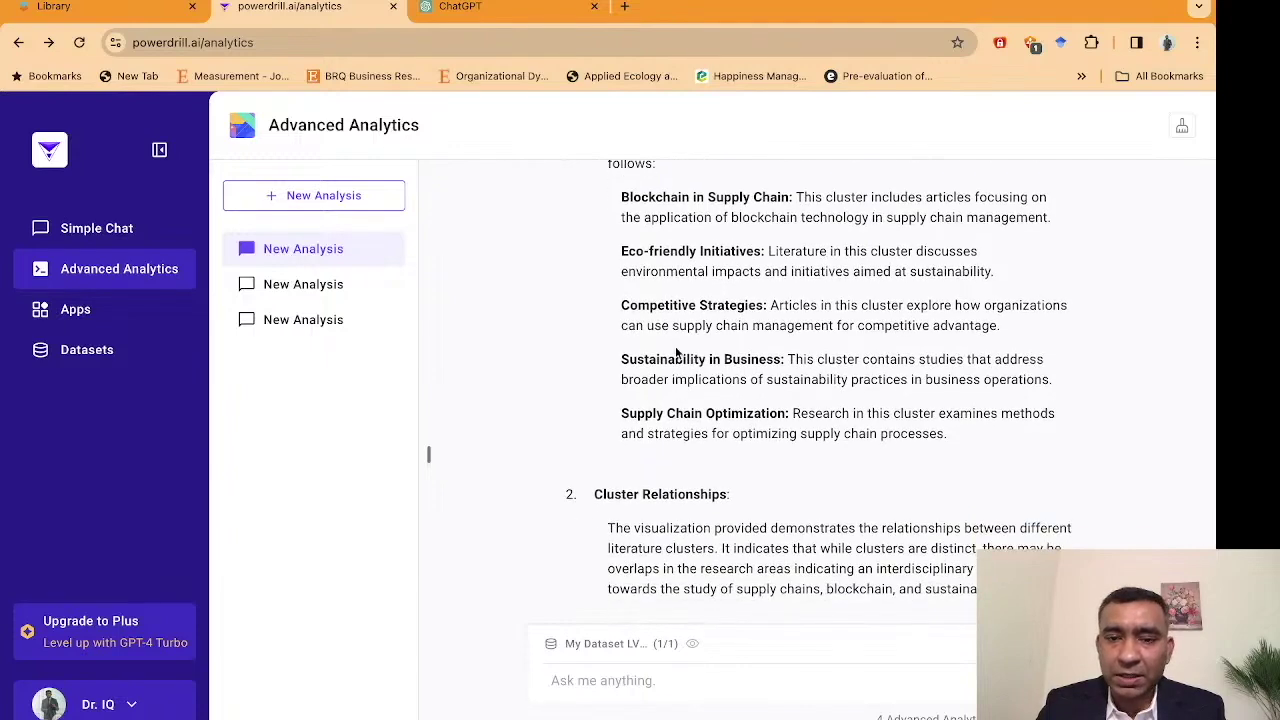
scroll(676, 352, down, 1)
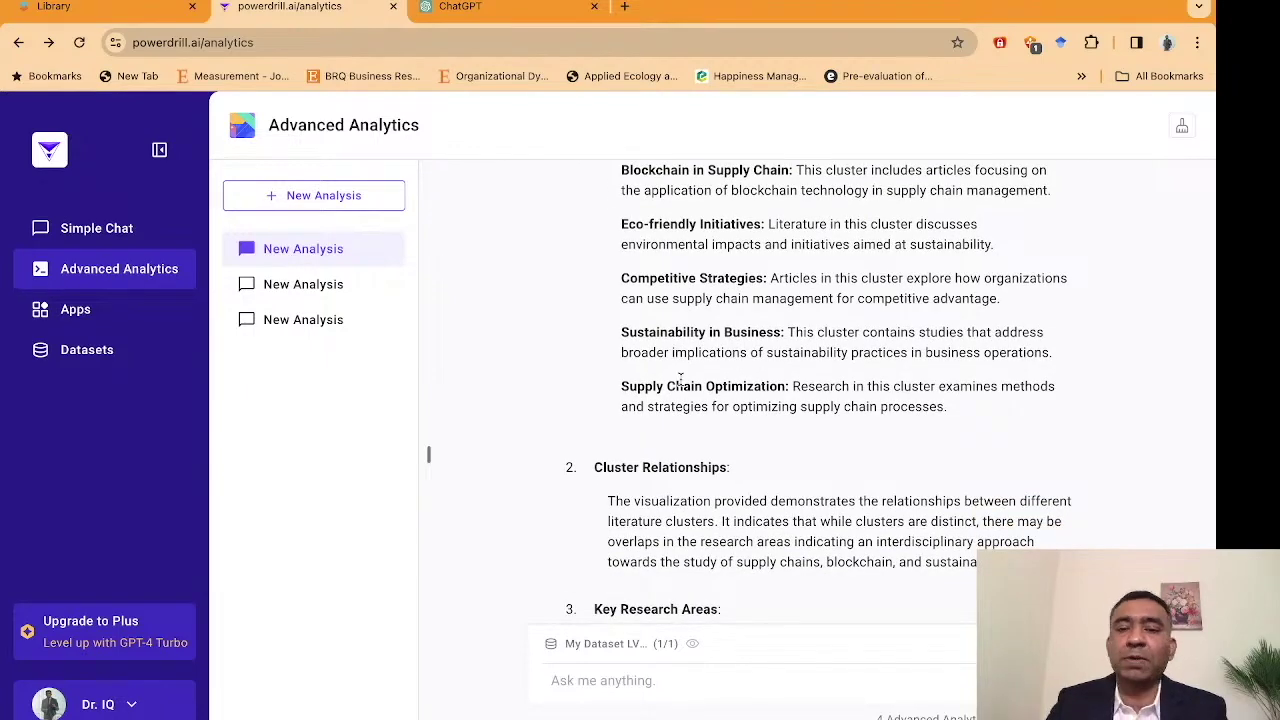
scroll(680, 378, down, 1)
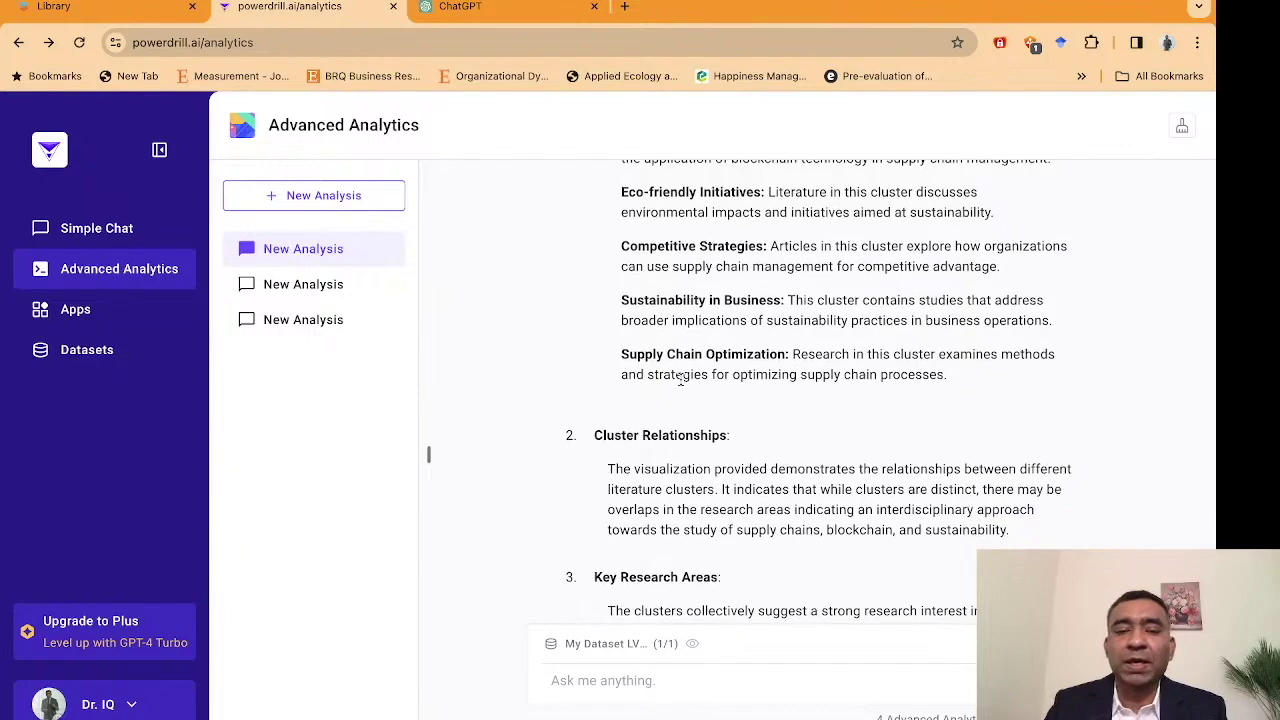
scroll(680, 380, up, 3)
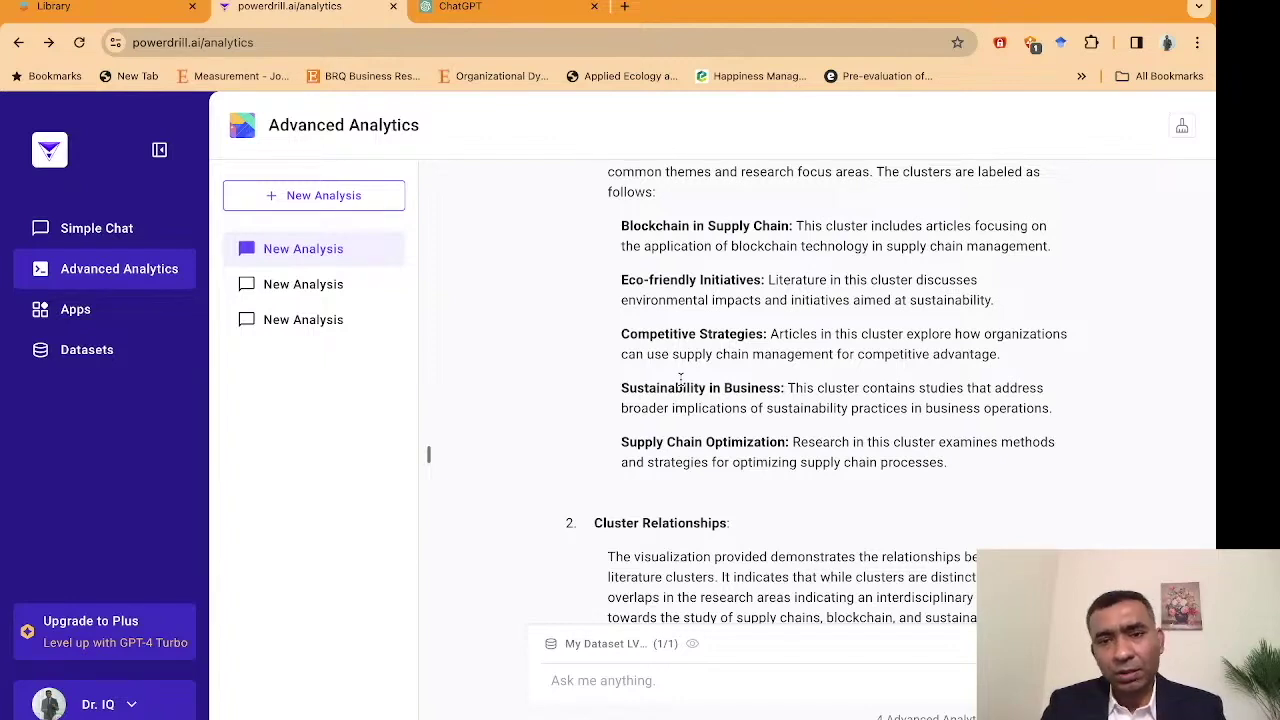
scroll(704, 312, down, 3)
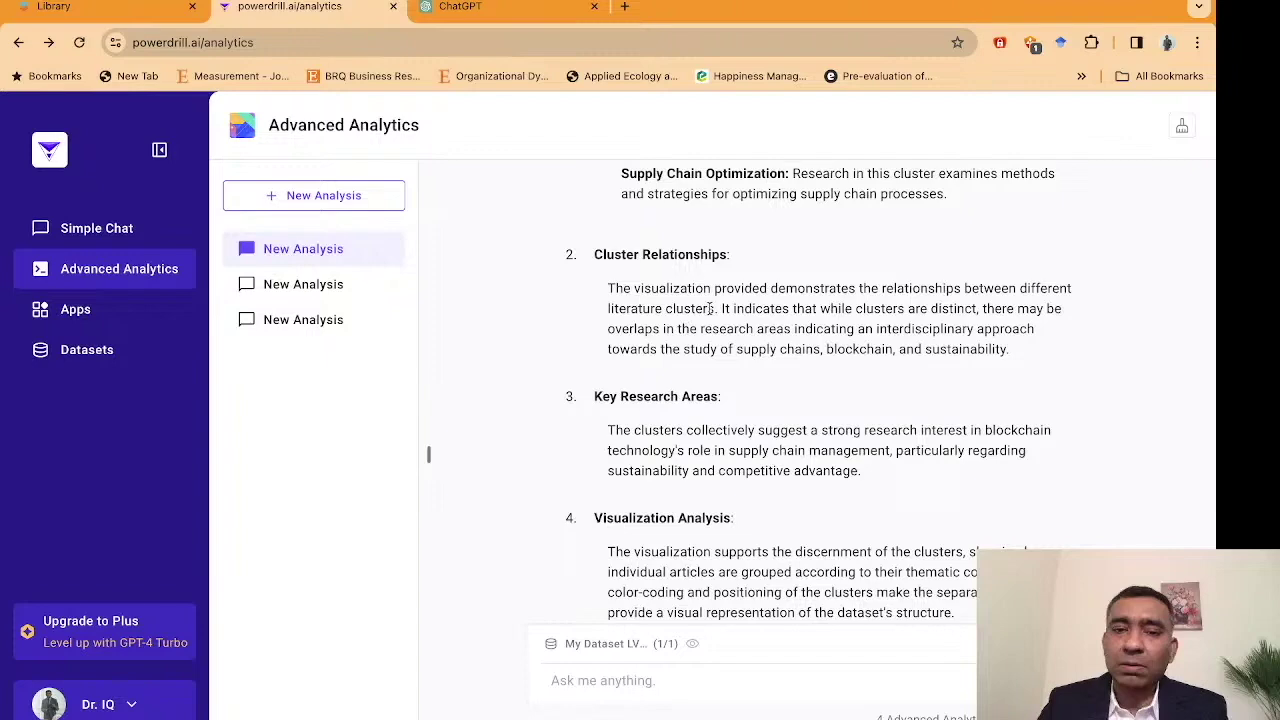
scroll(710, 308, down, 1)
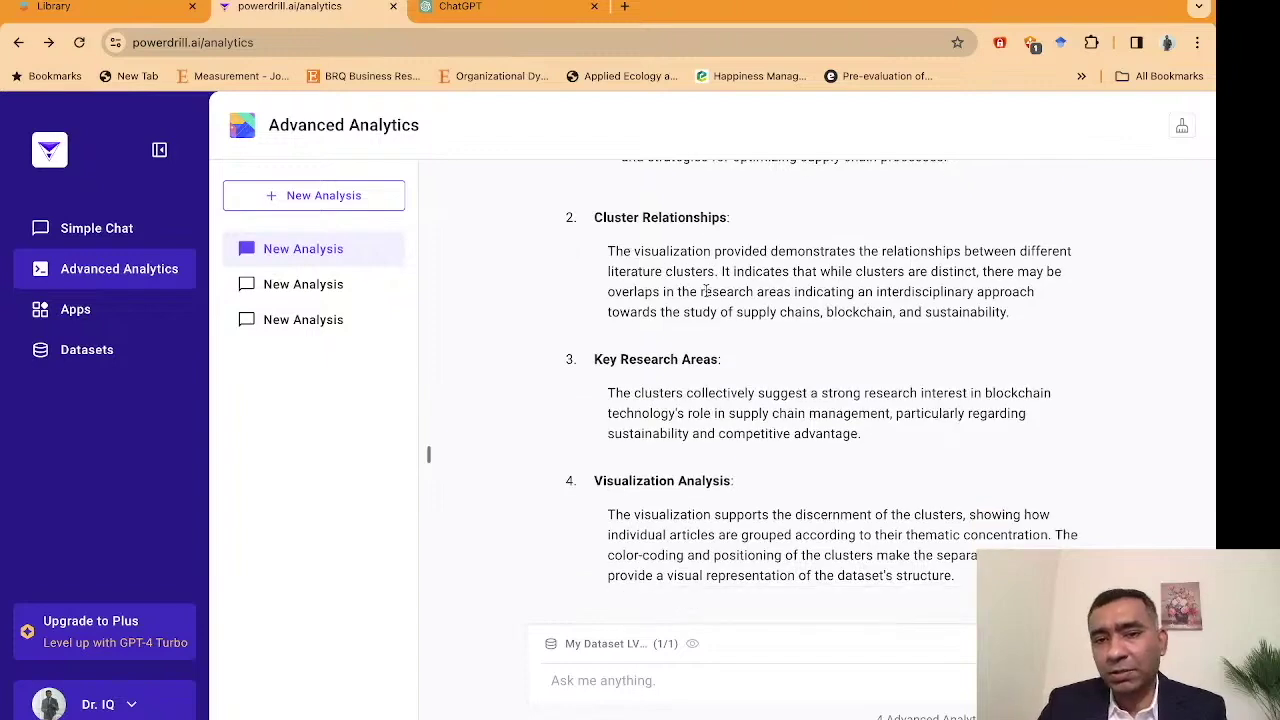
scroll(706, 292, down, 2)
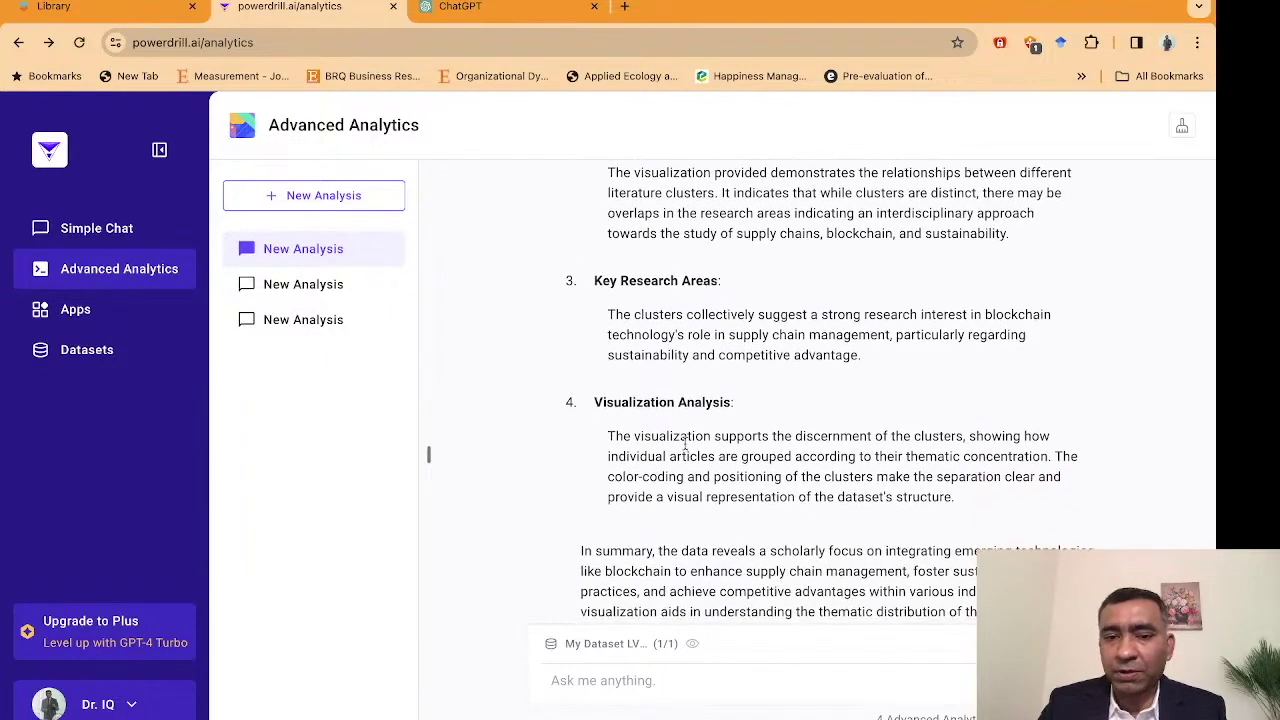
scroll(684, 446, down, 1)
scroll(684, 446, up, 15)
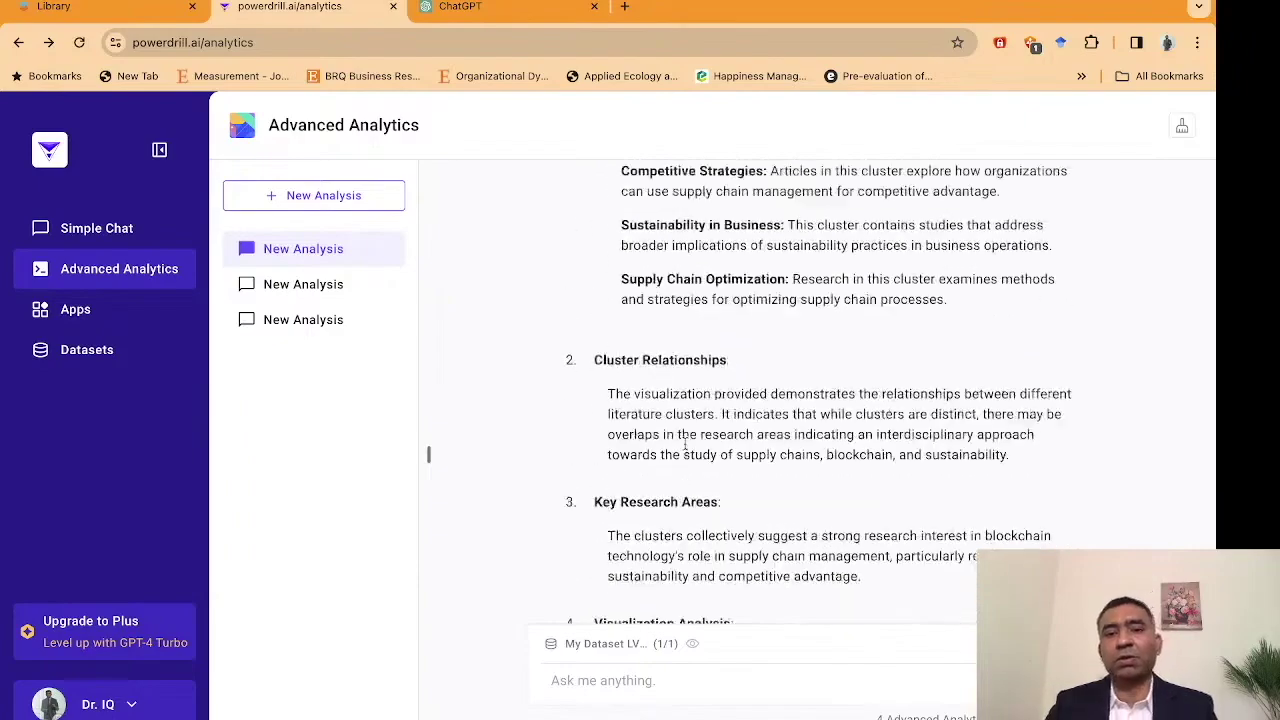
scroll(685, 443, up, 10)
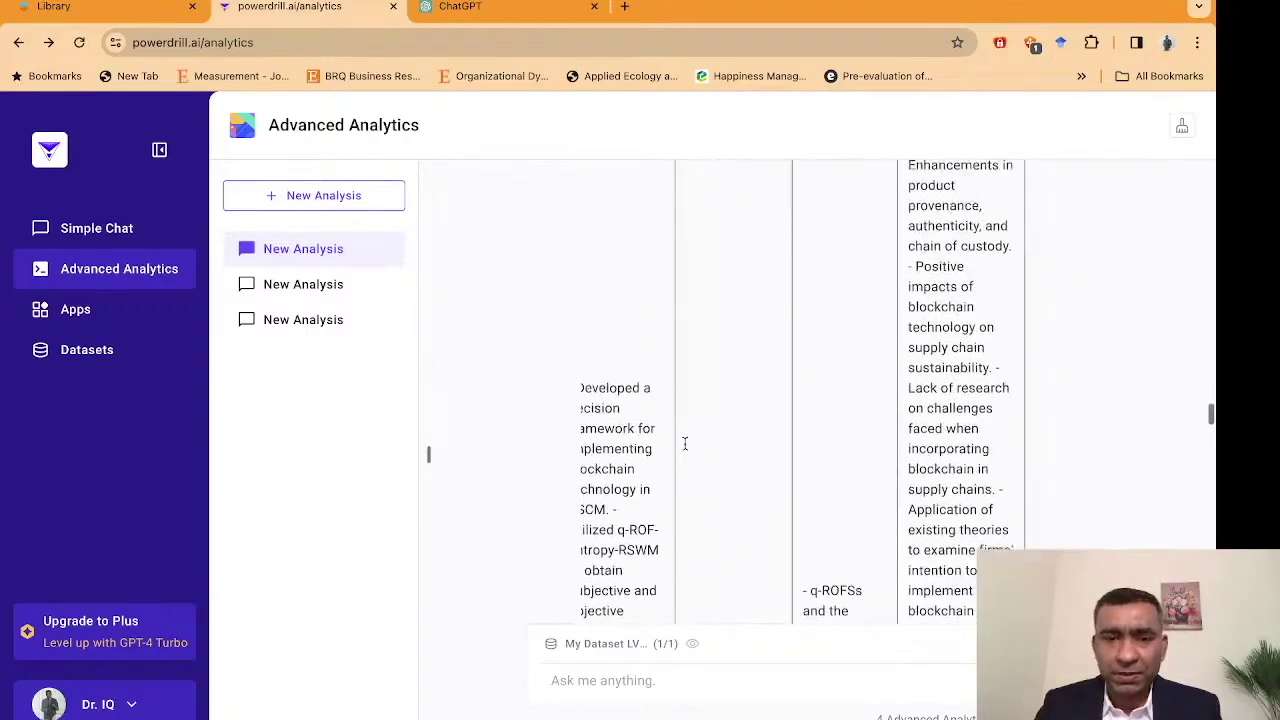
Paste the earlier literature clusters prompt into the question box, then clear it.
scroll(685, 450, up, 3)
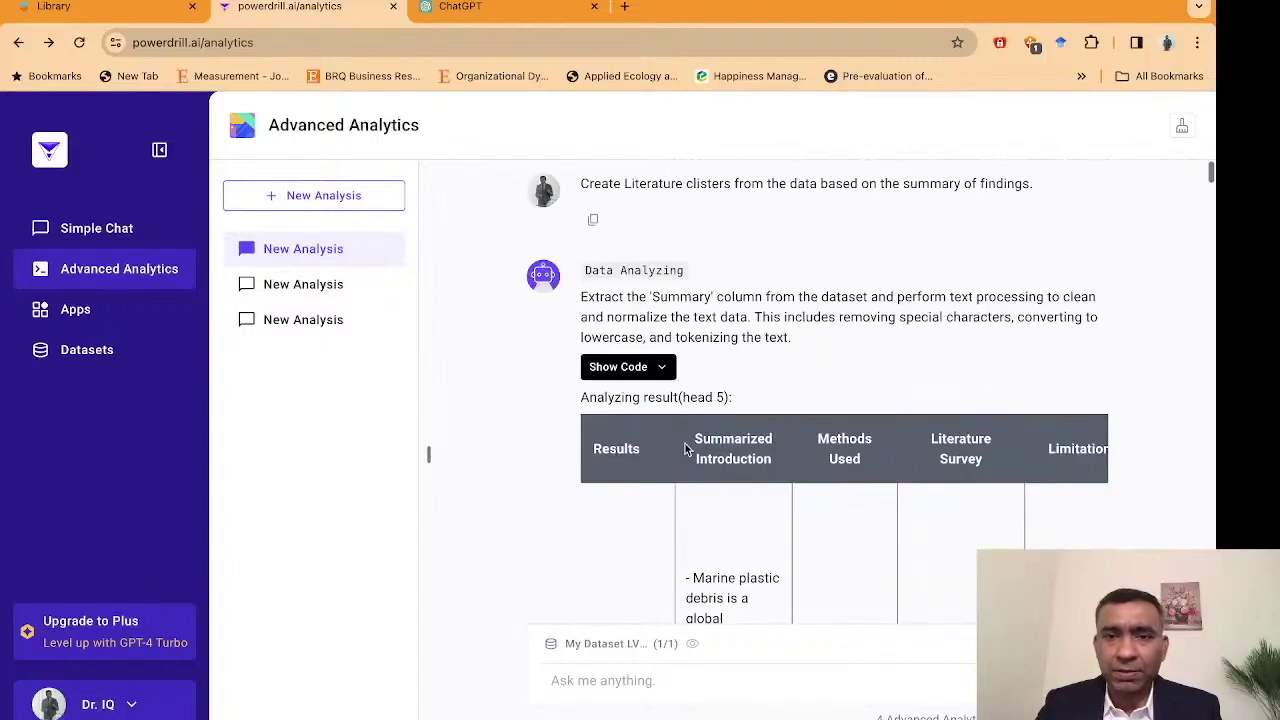
drag(582, 181, 1043, 185)
key(ctrl+c)
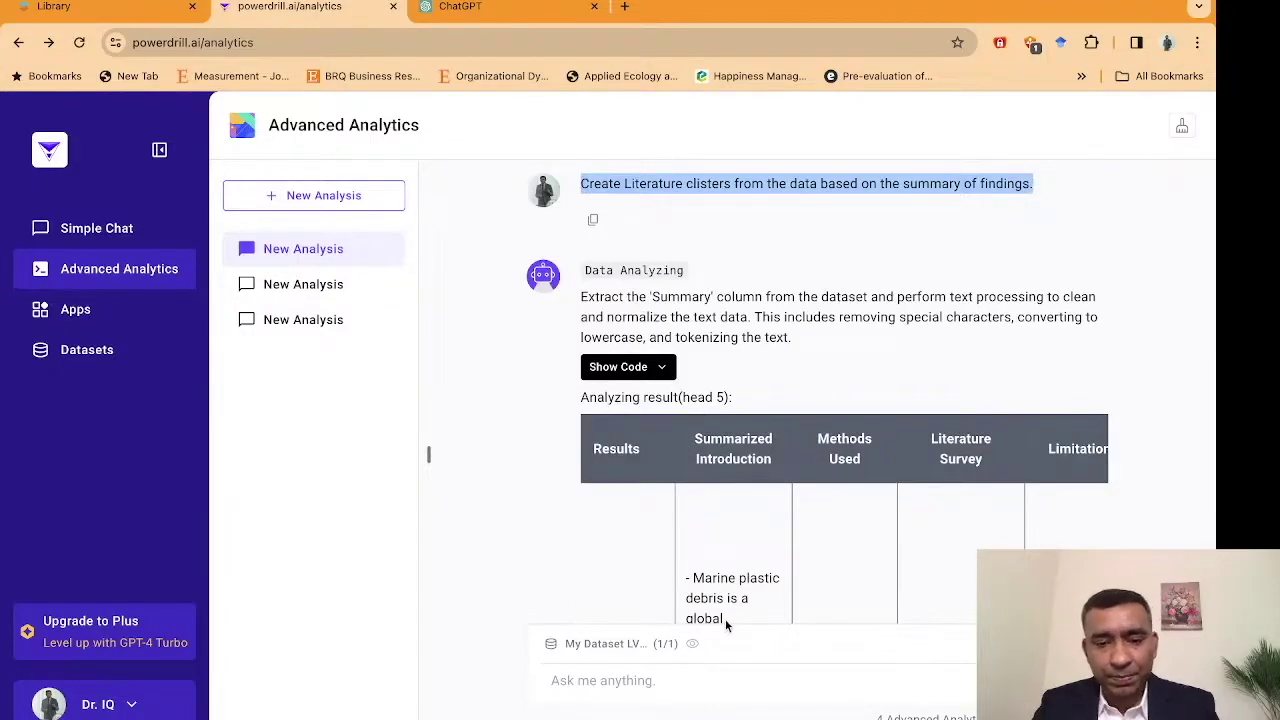
click(731, 680)
key(ctrl+v)
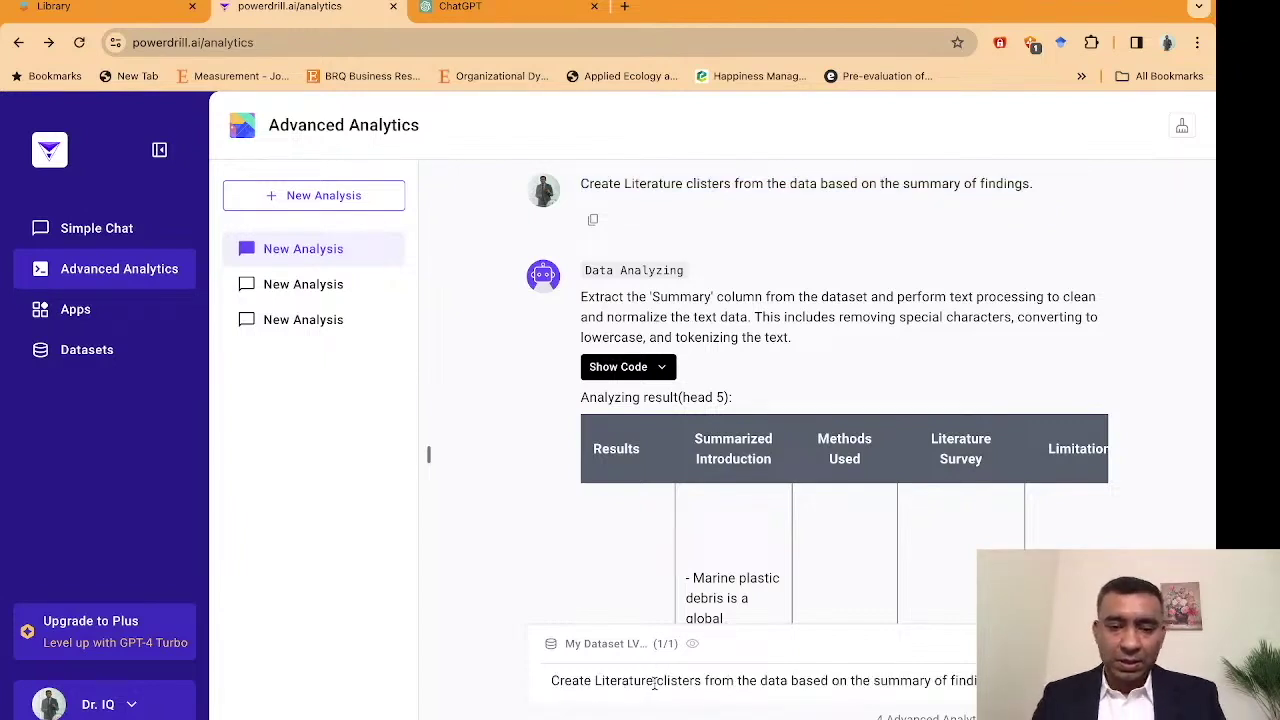
mouse_move(664, 682)
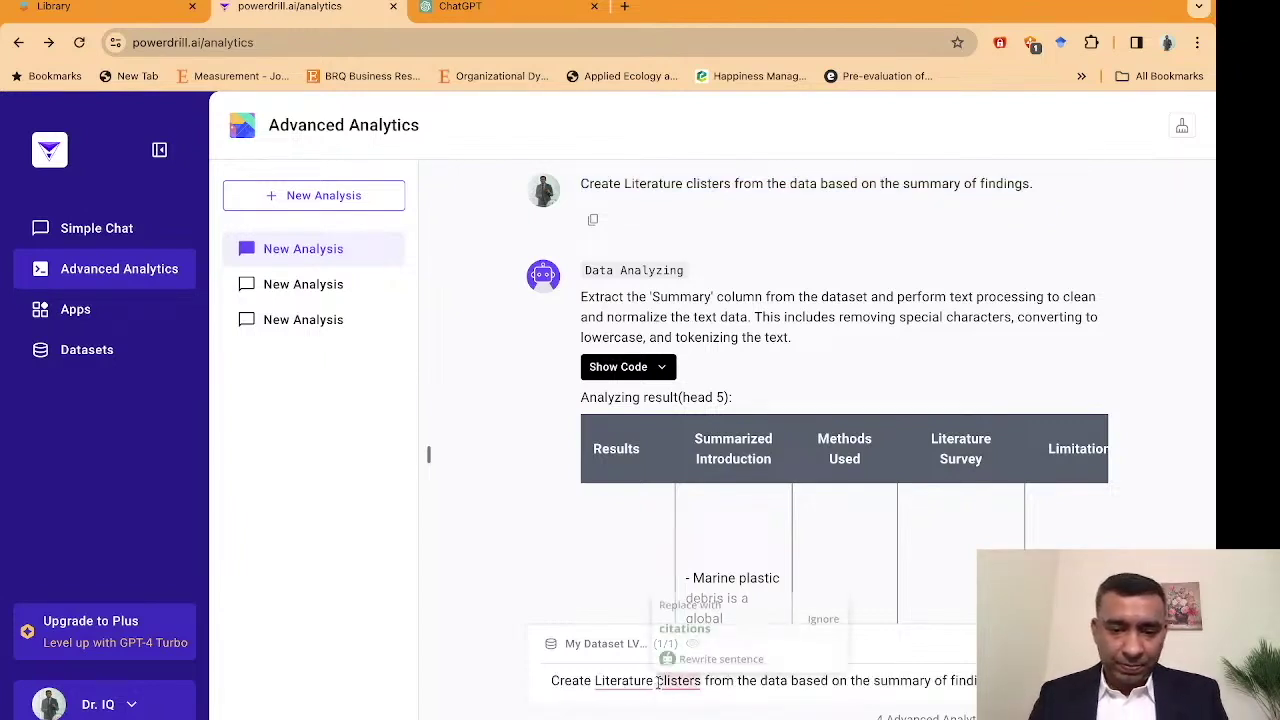
click(594, 681)
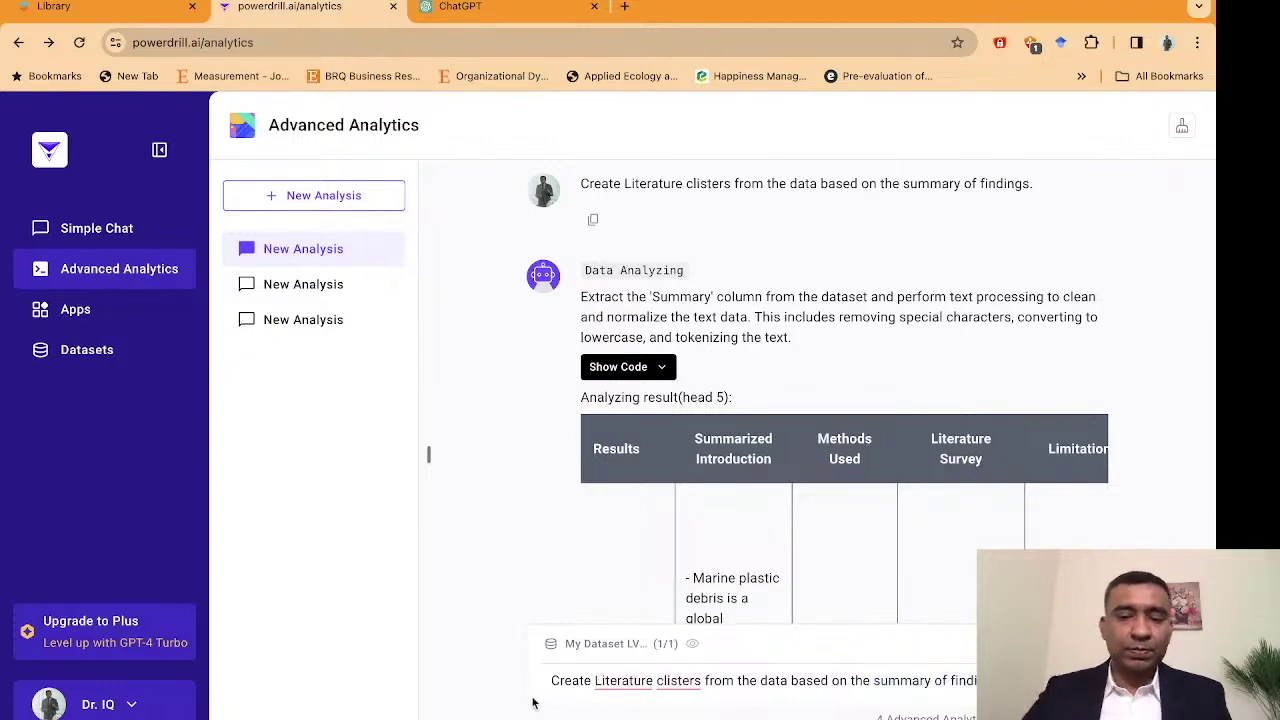
key(ctrl+a)
key(BackSpace)
Begin the new question: 'what are the scetoral implications of blockchain technology in'.
text(what are )
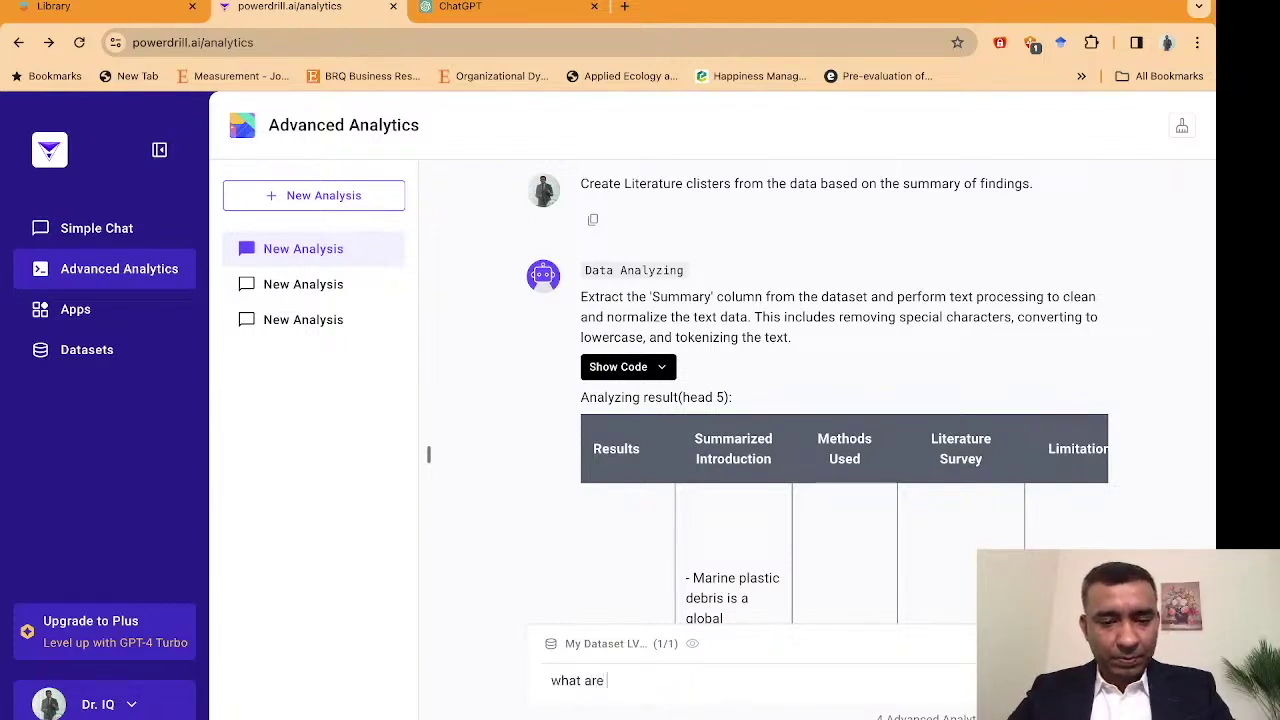
text(t)
key(BackSpace)
text(the )
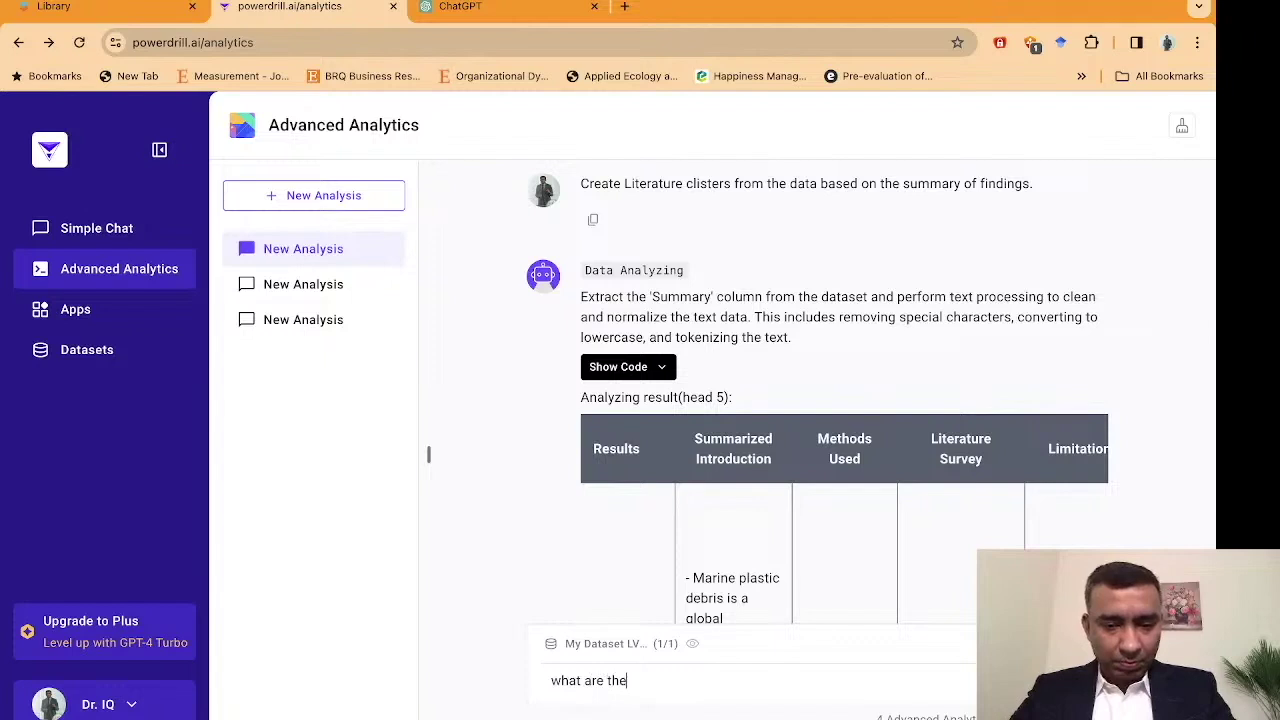
text(sc)
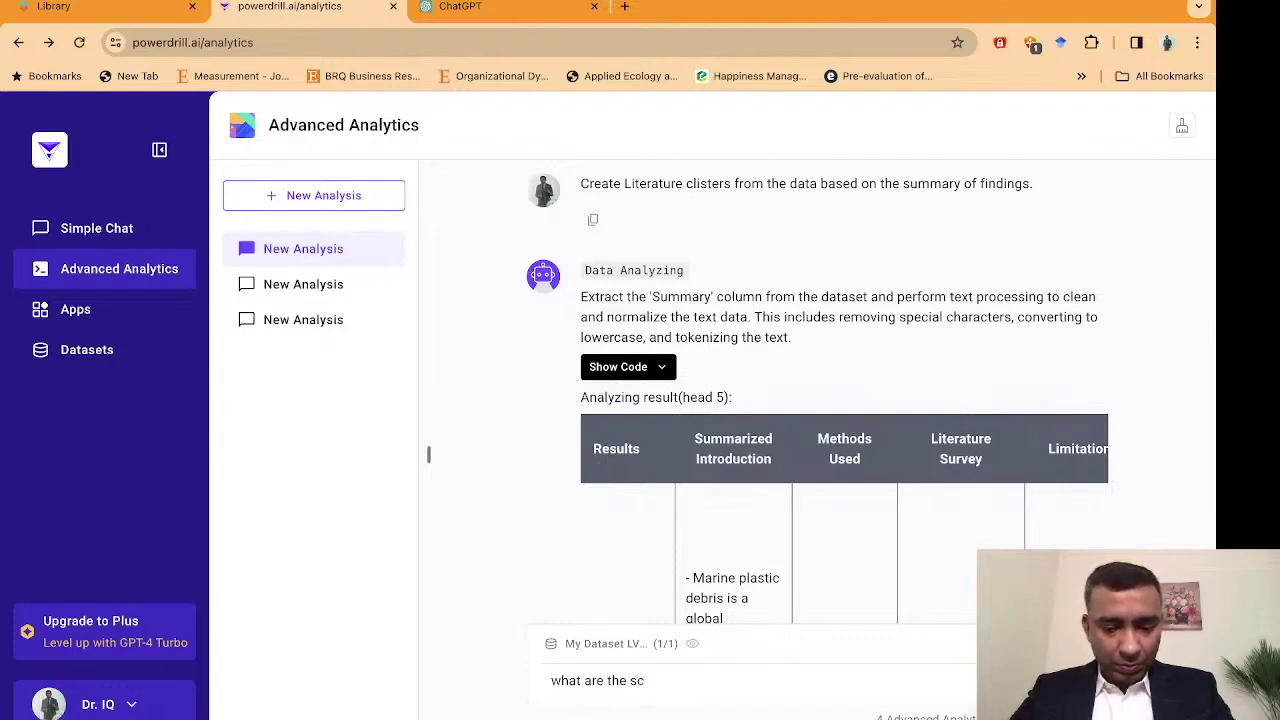
text(etoral )
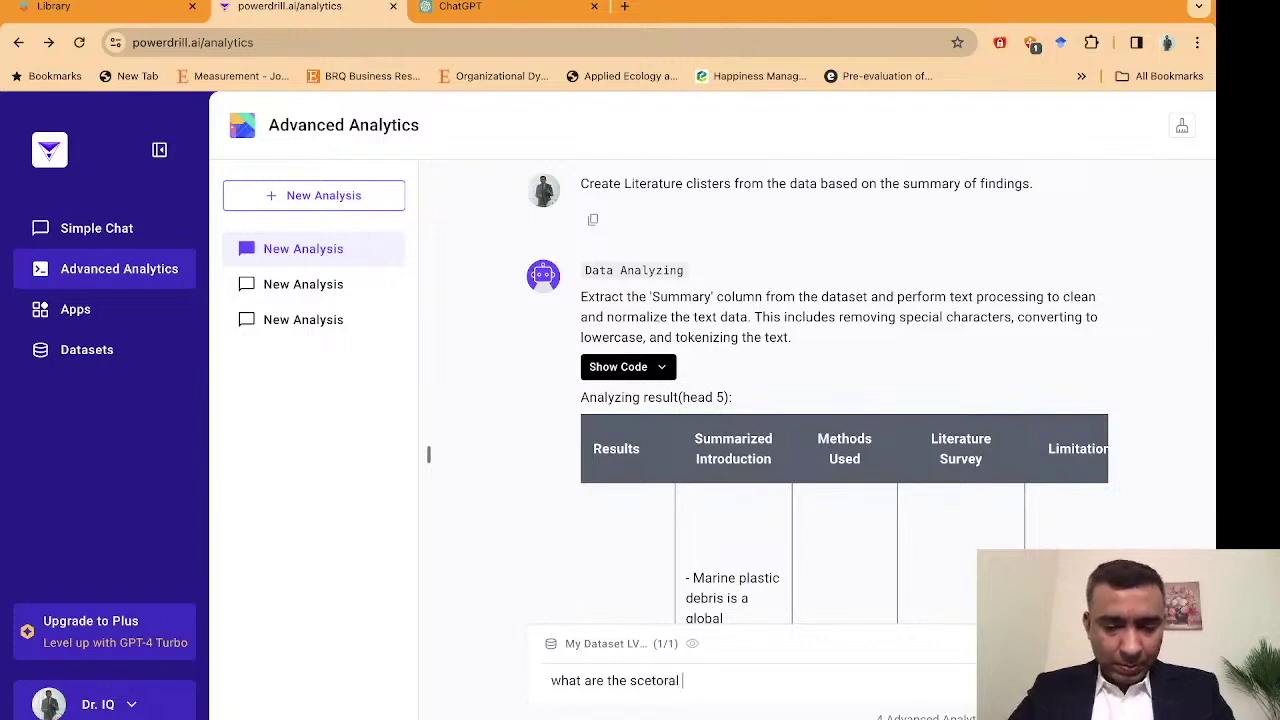
text(impli)
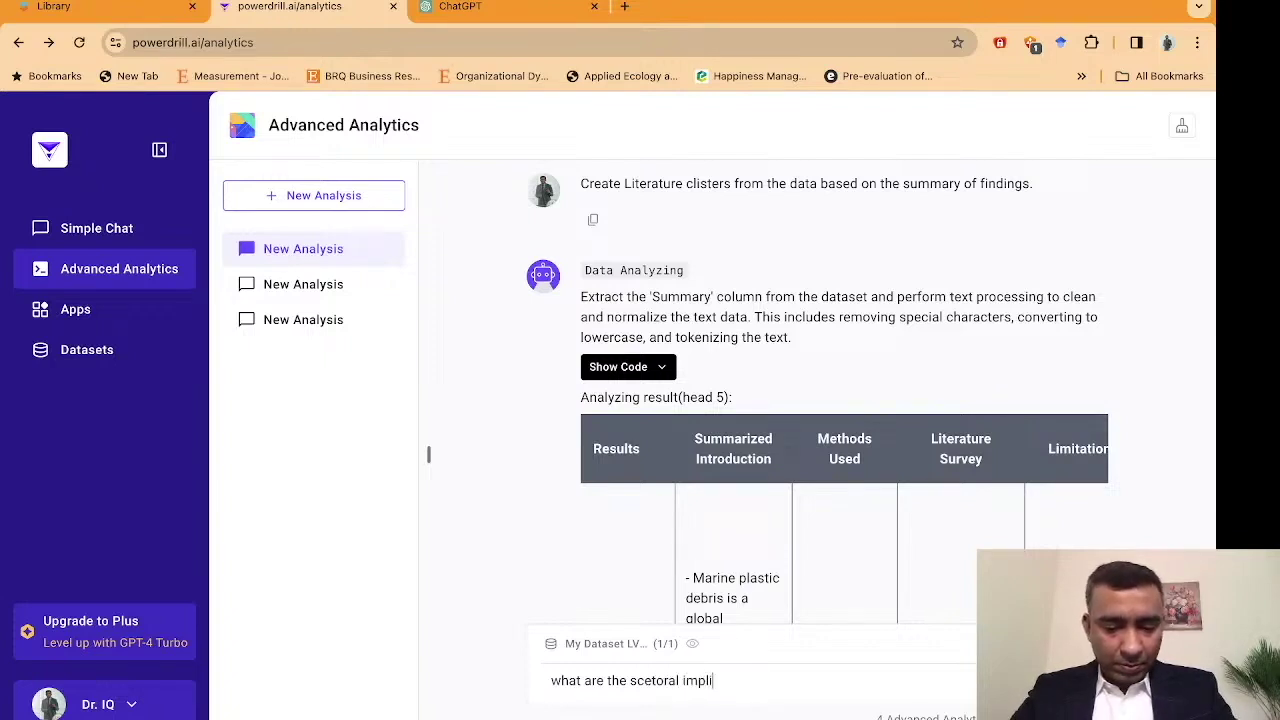
text(cations of b)
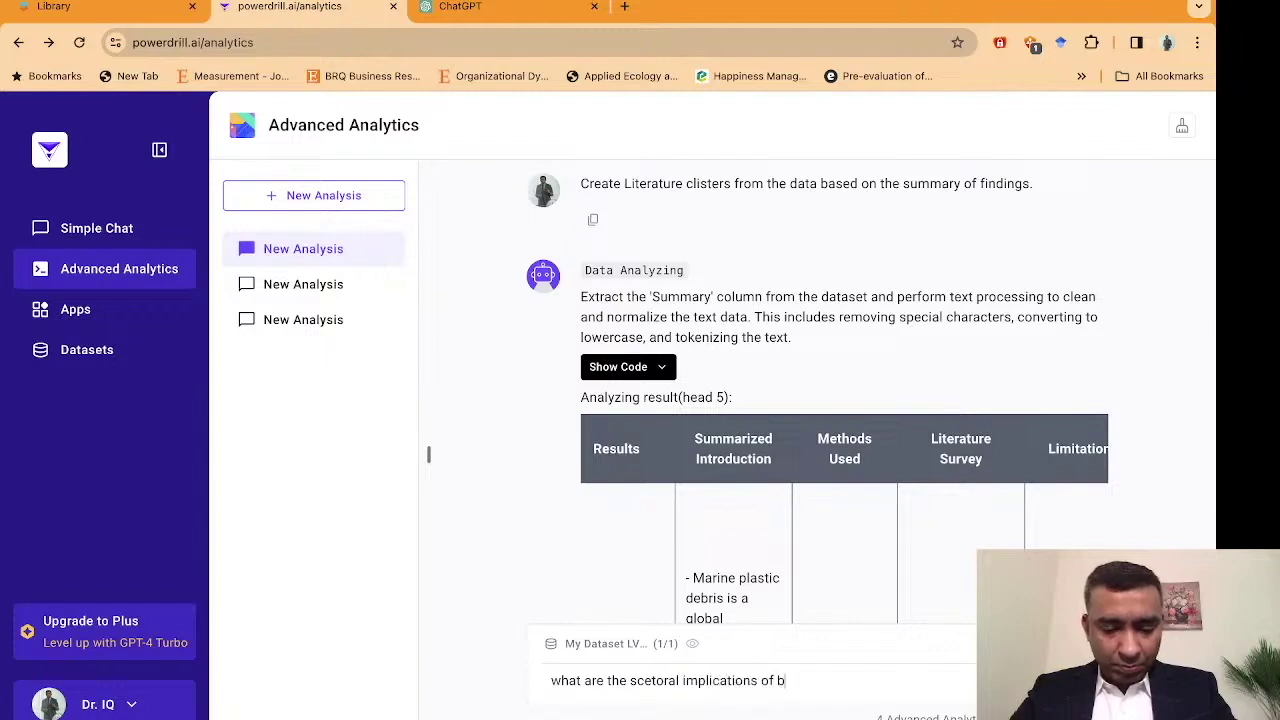
text(lockchain t)
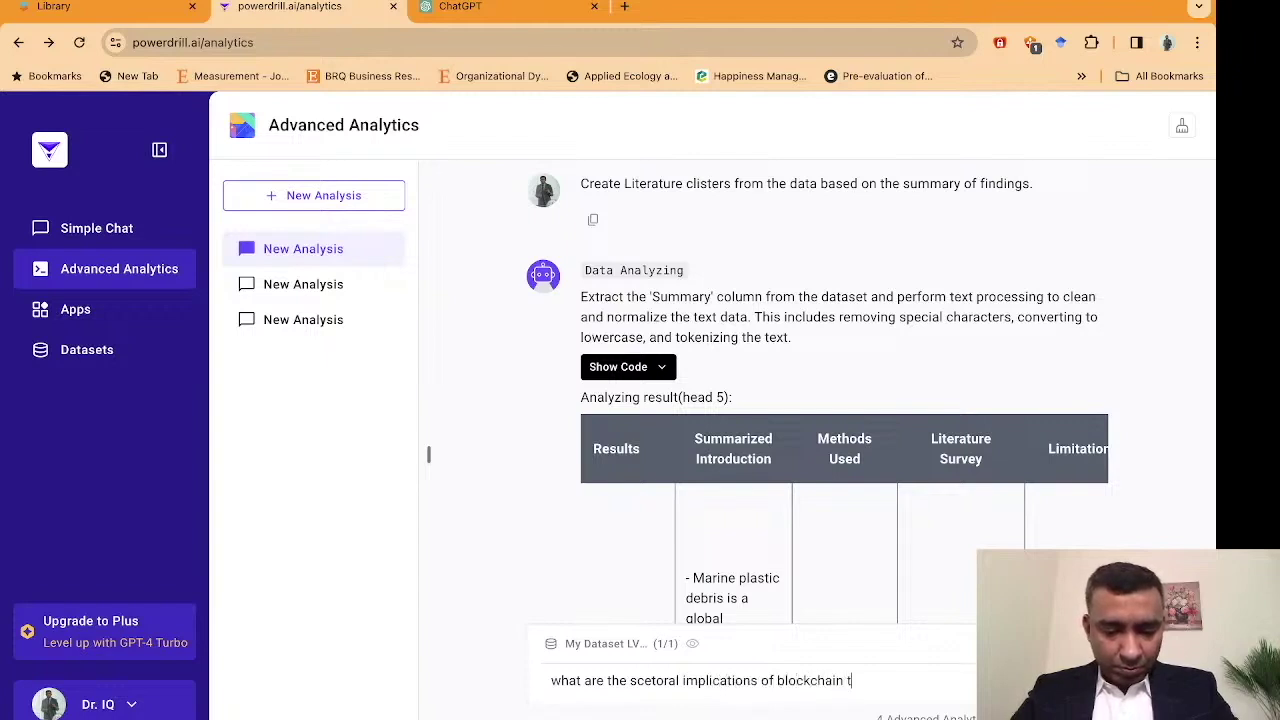
text(echnology)
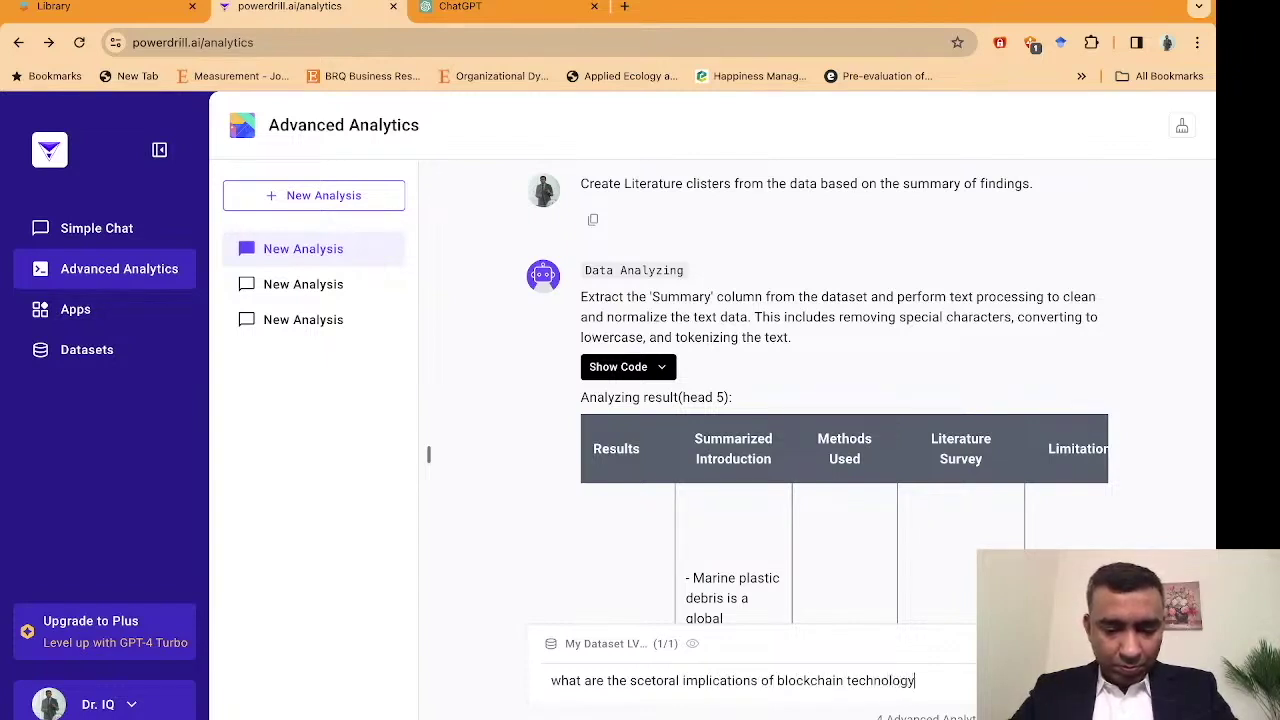
text( in)
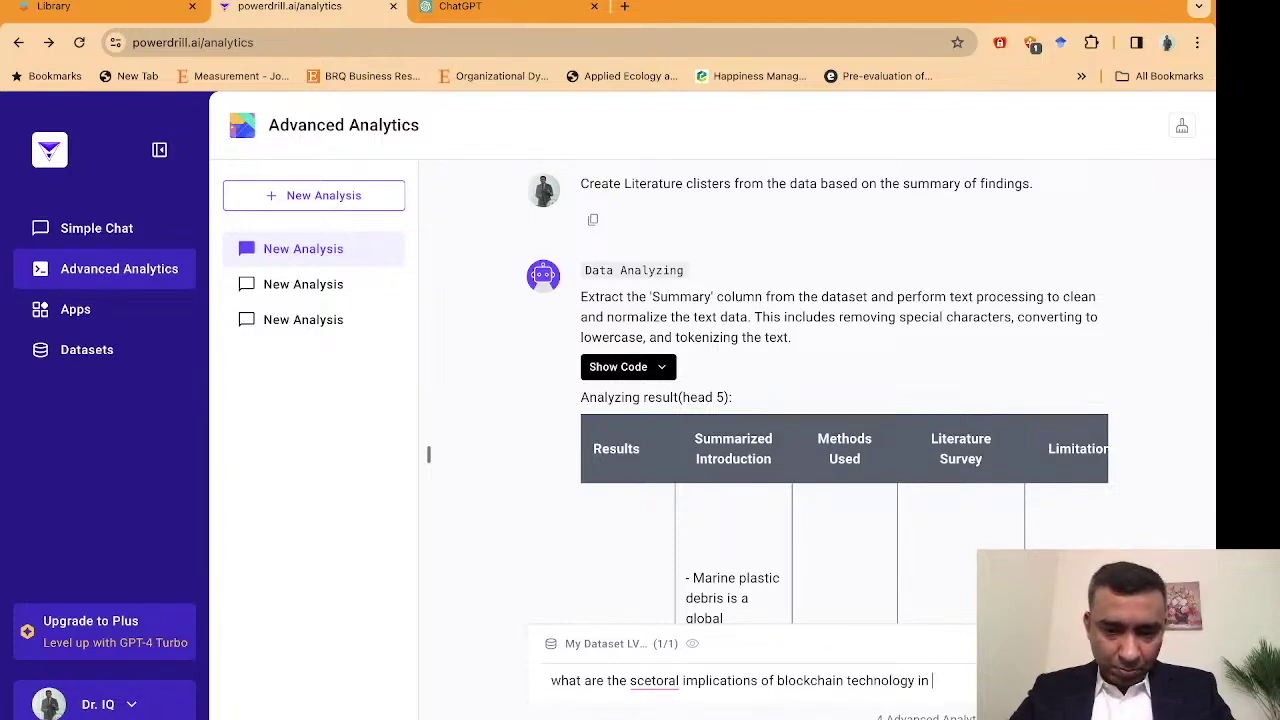
mouse_move(640, 682)
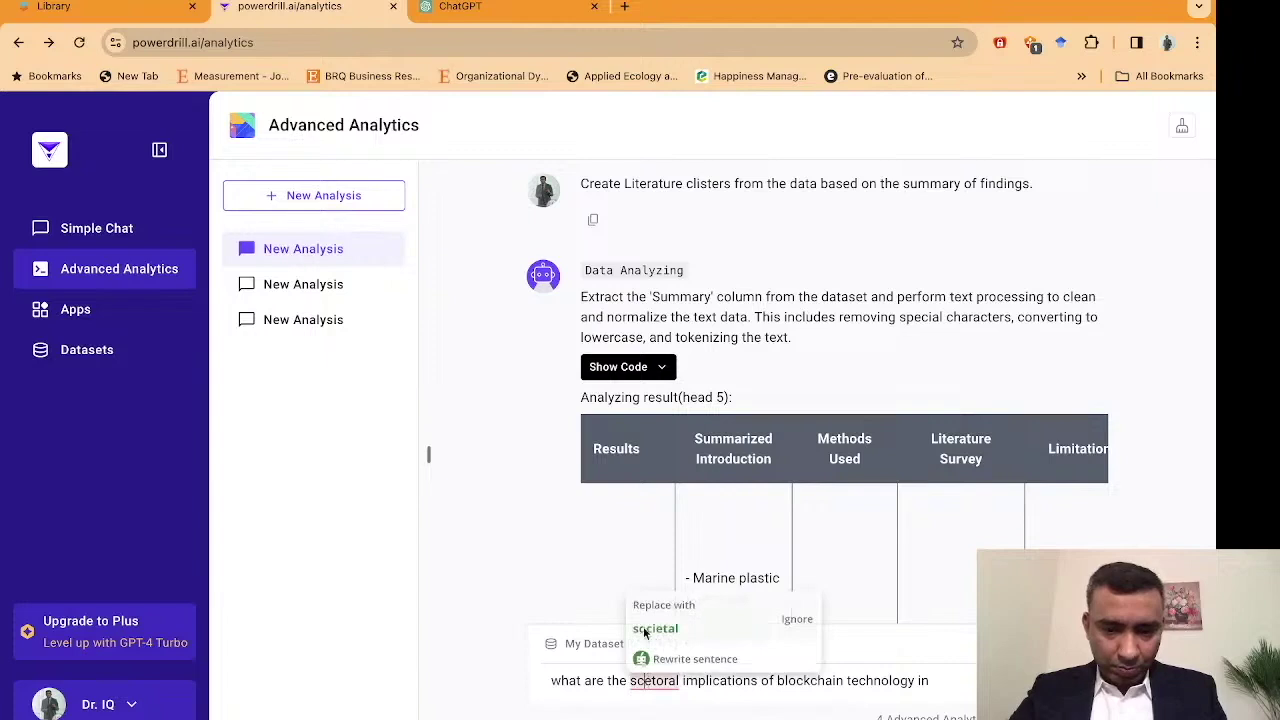
click(608, 680)
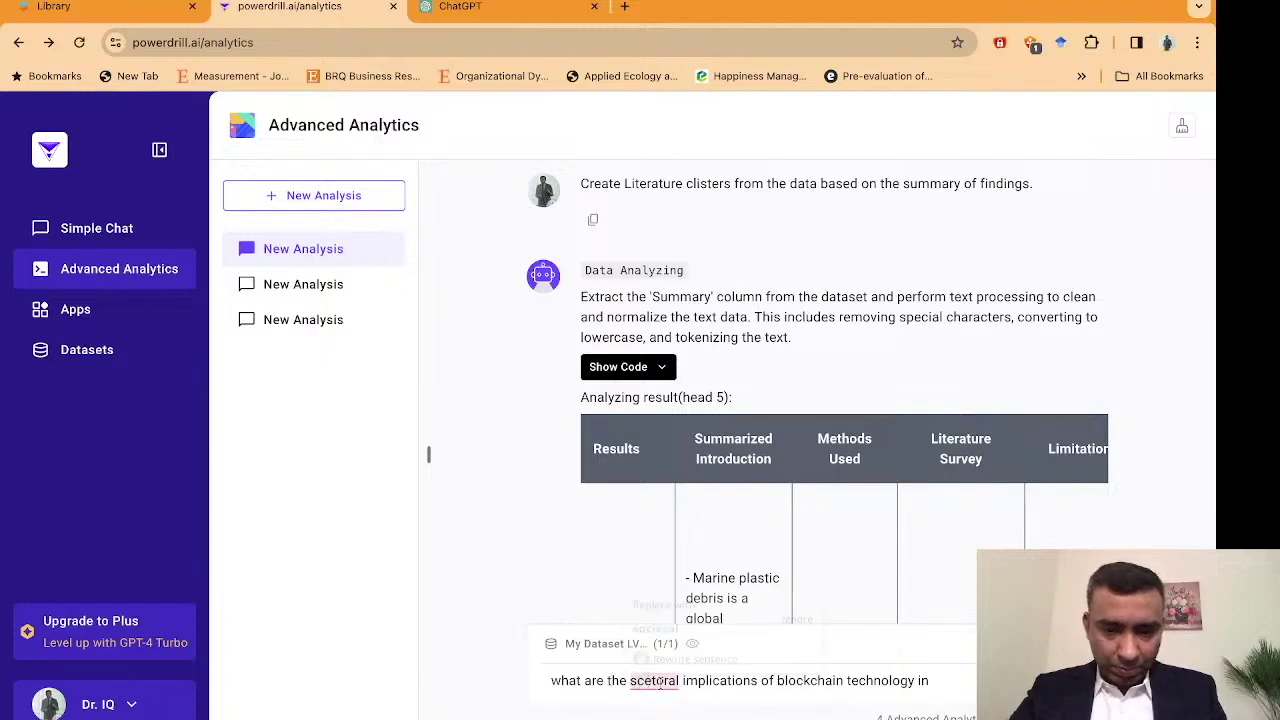
click(968, 676)
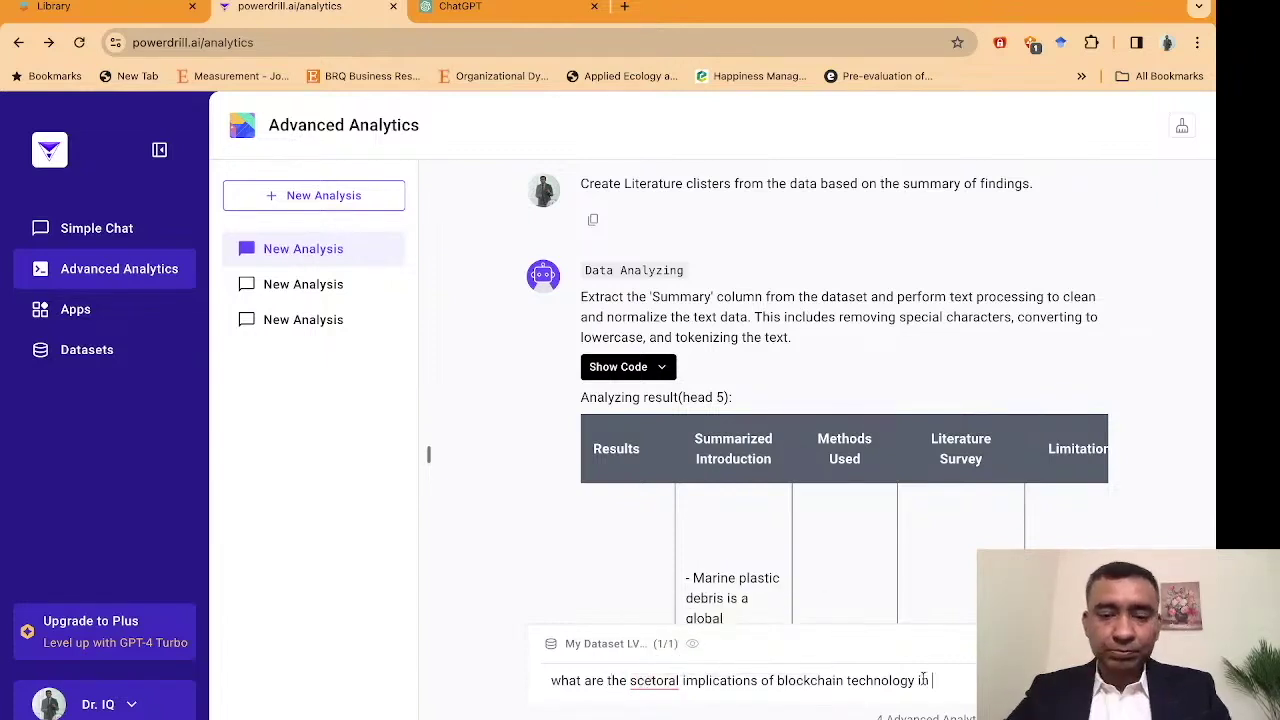
Finish the question on the sector column, findings comparison and research clusters, and send it.
text(supply)
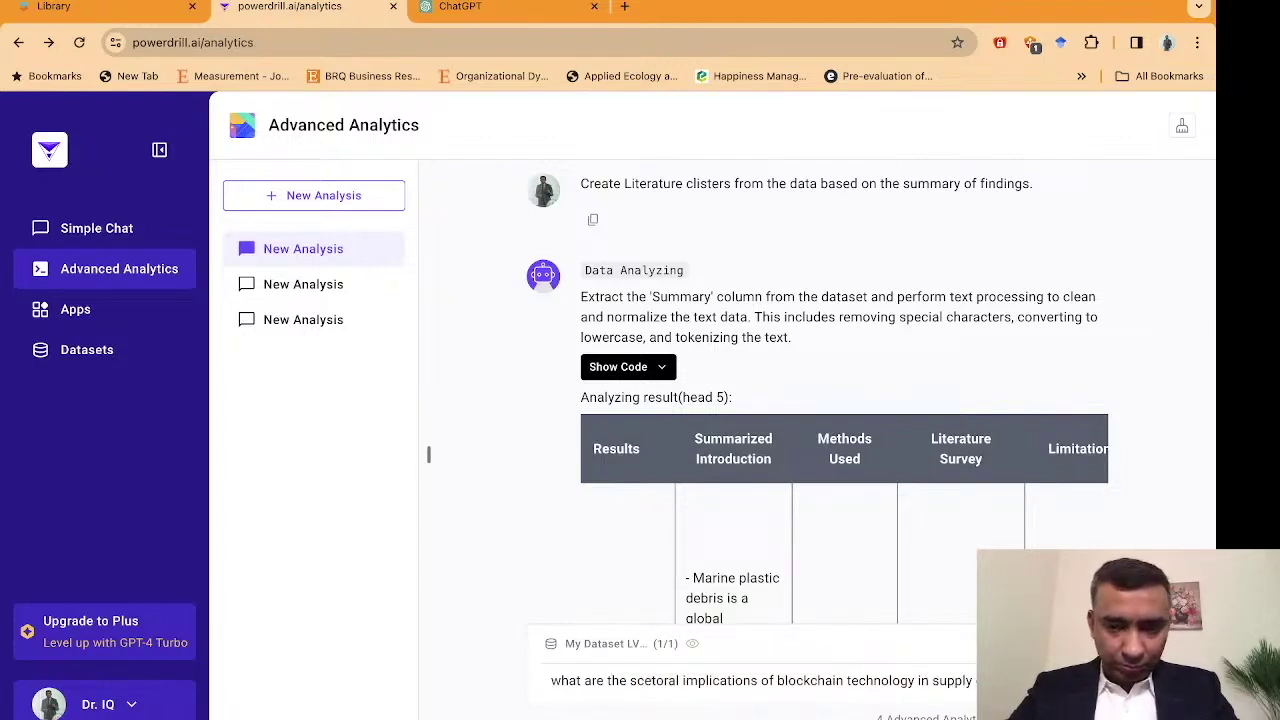
text( based)
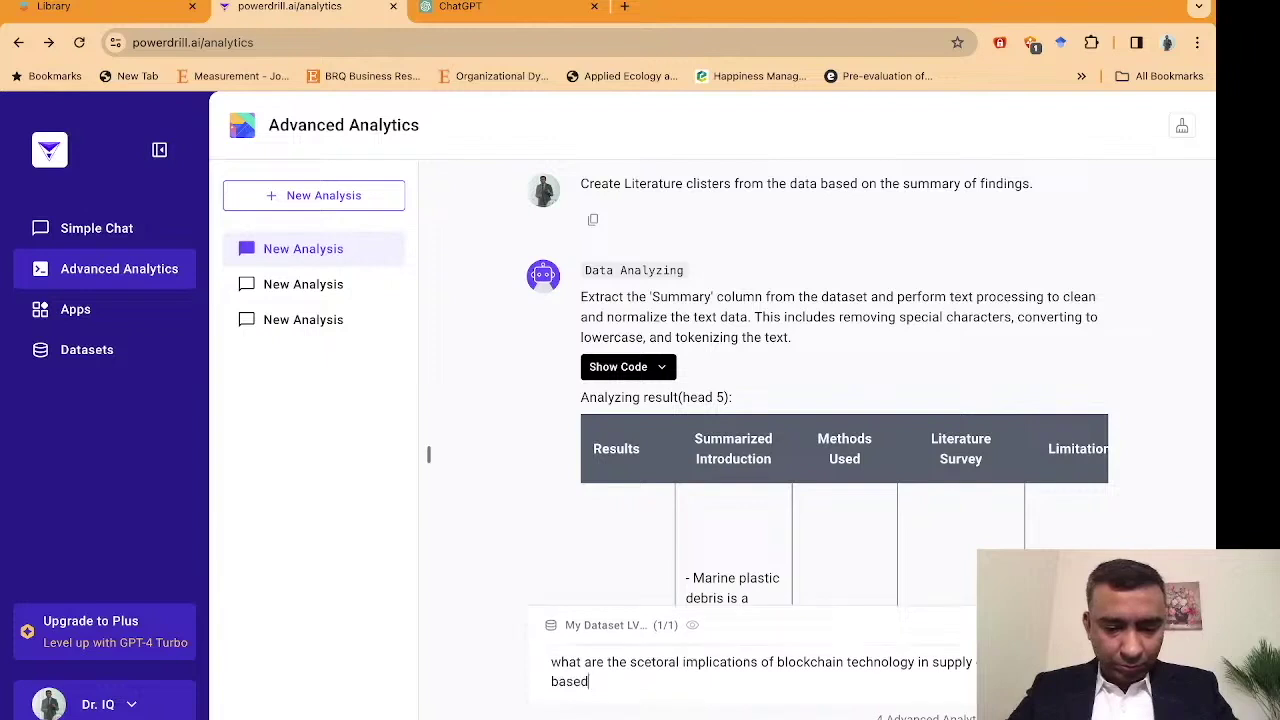
text( on the secto)
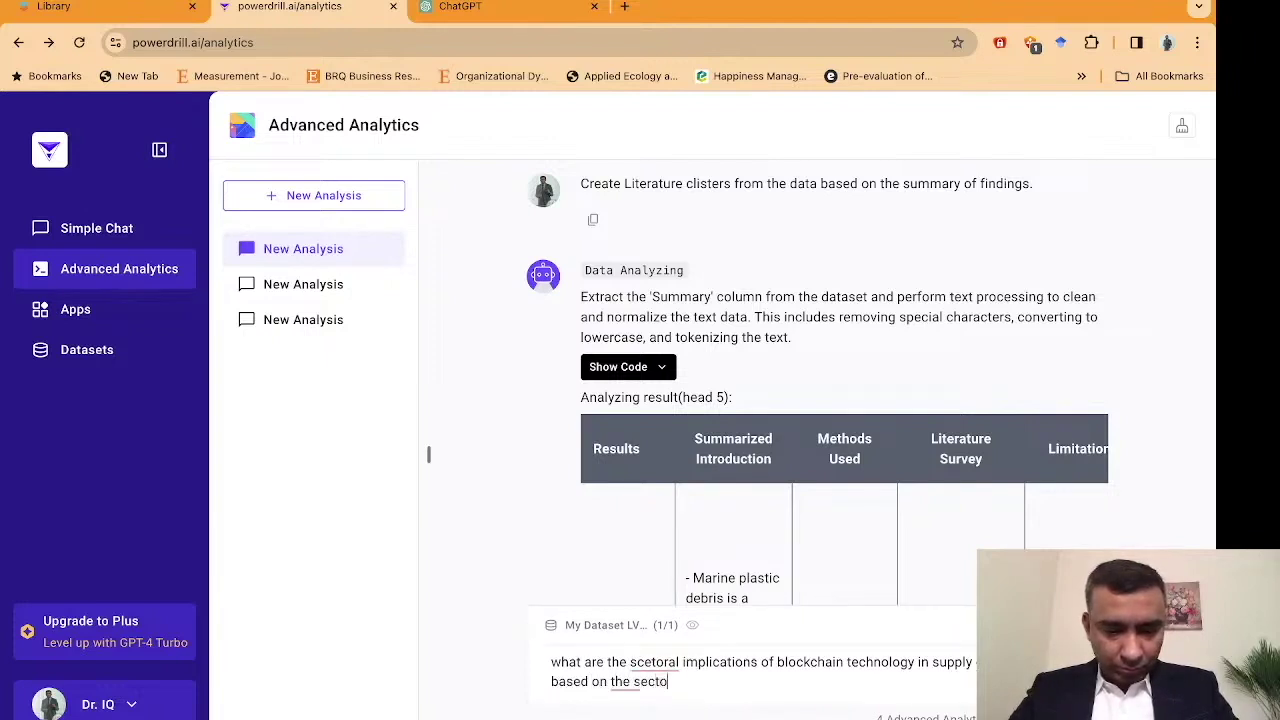
text(r colum and)
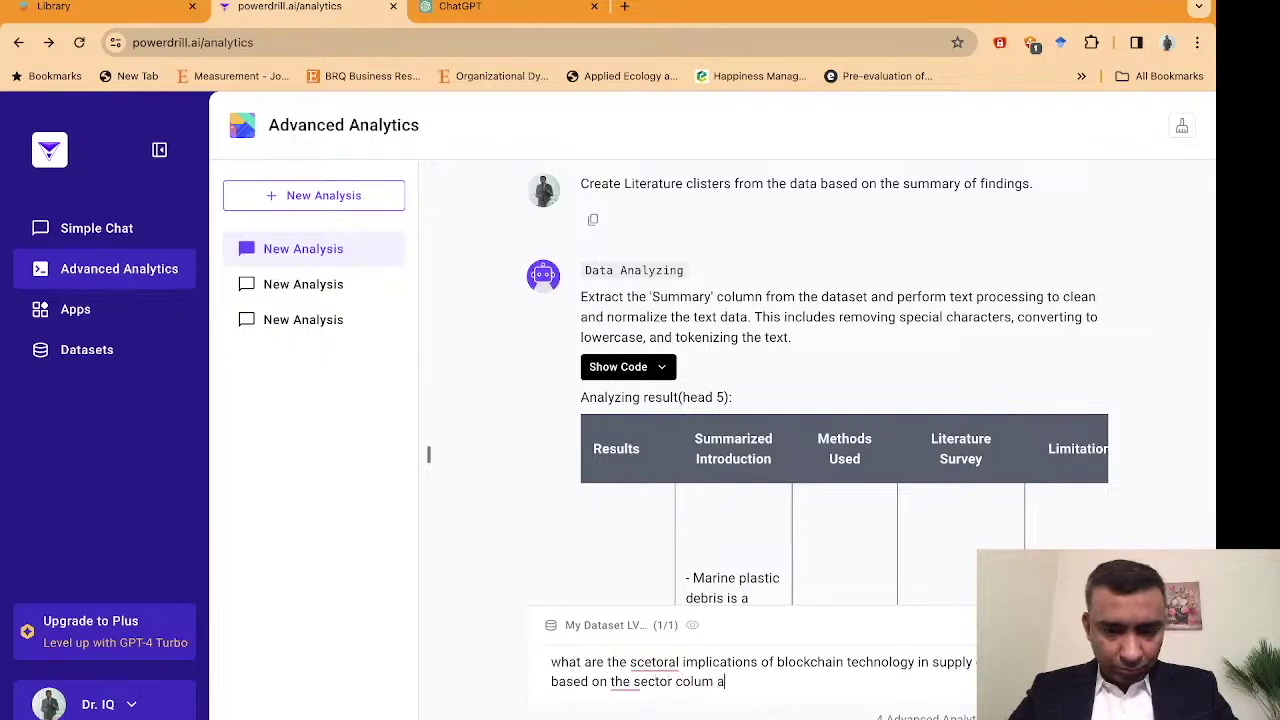
key(BackSpace)
key(BackSpace)
key(BackSpace)
key(BackSpace)
text(n and compare it)
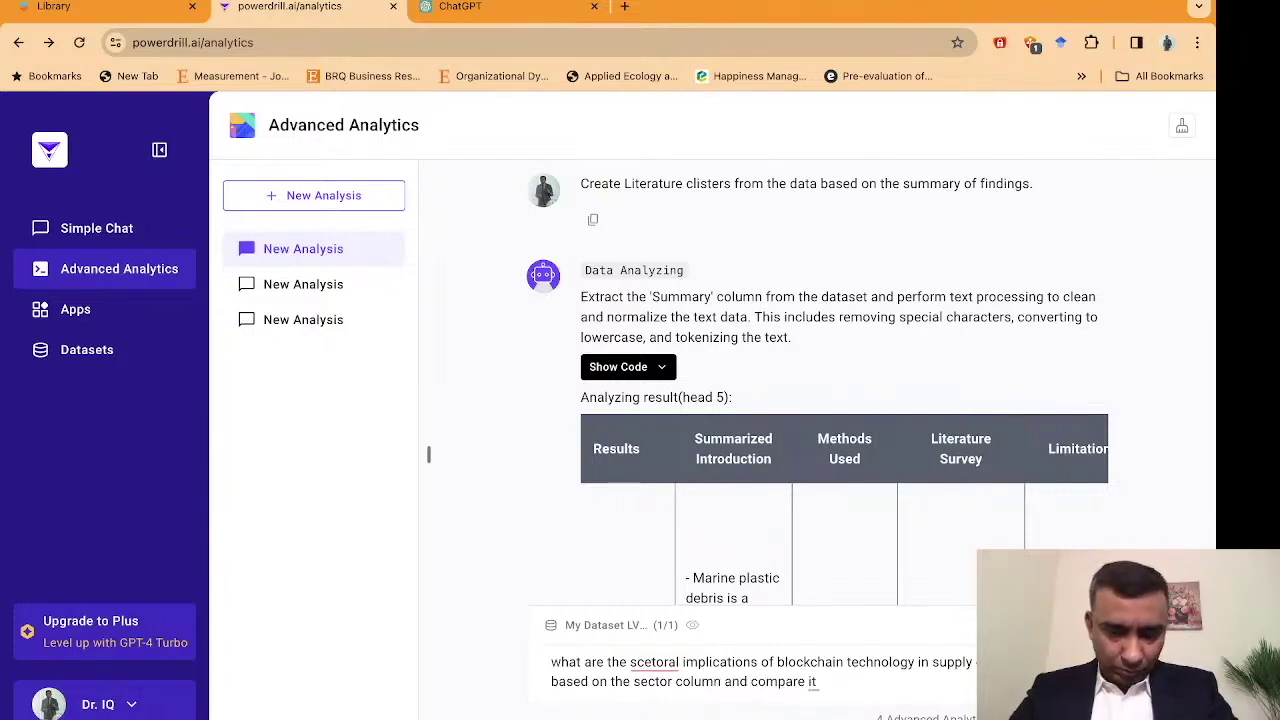
text(with th)
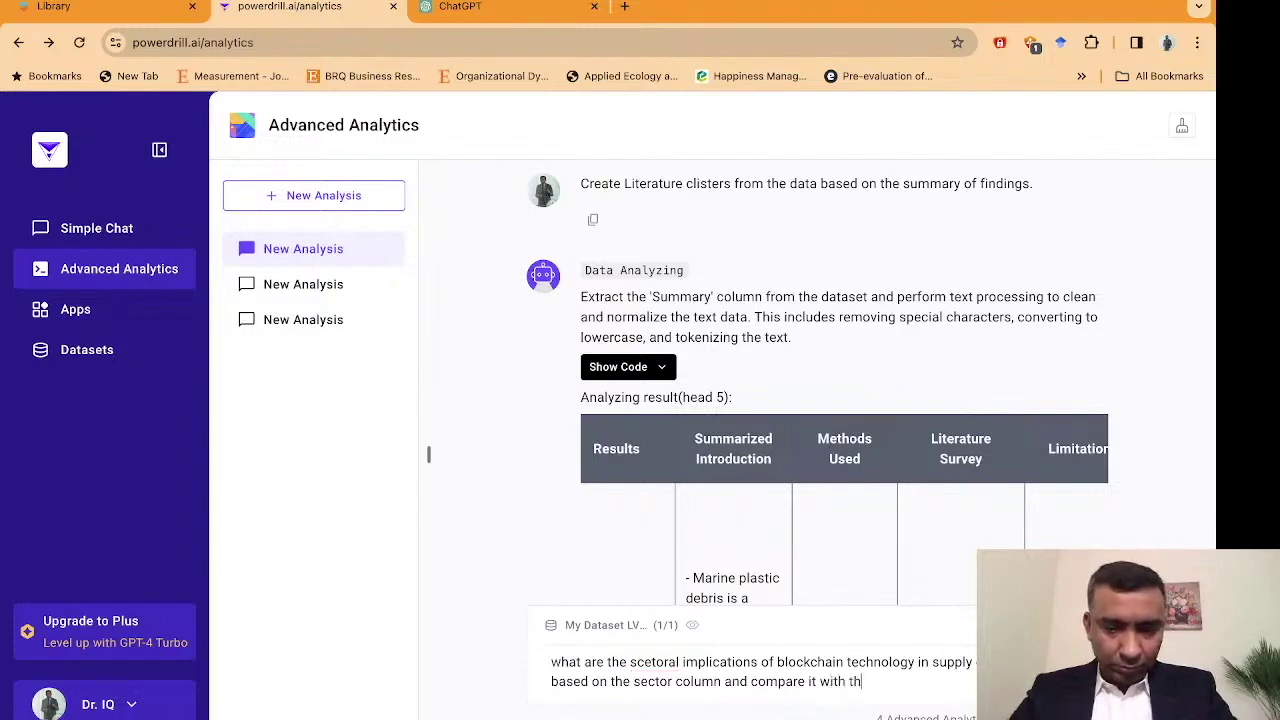
text(e fin)
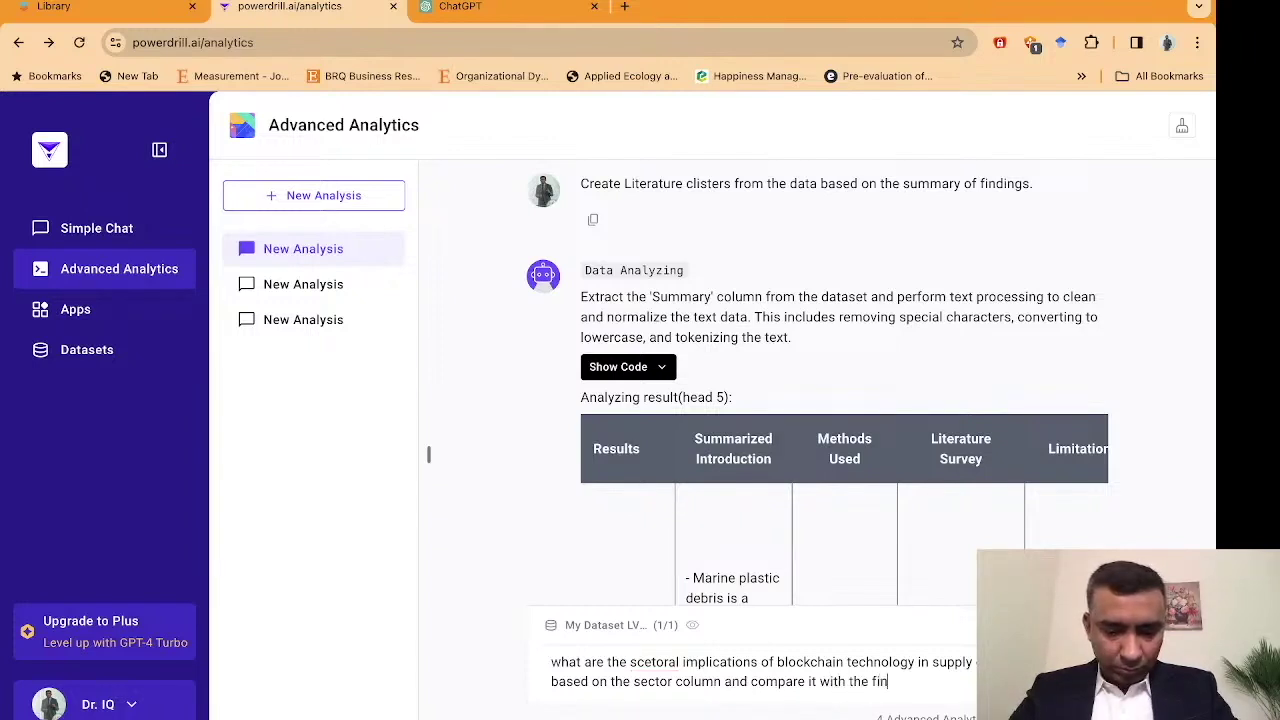
text(dings and crea)
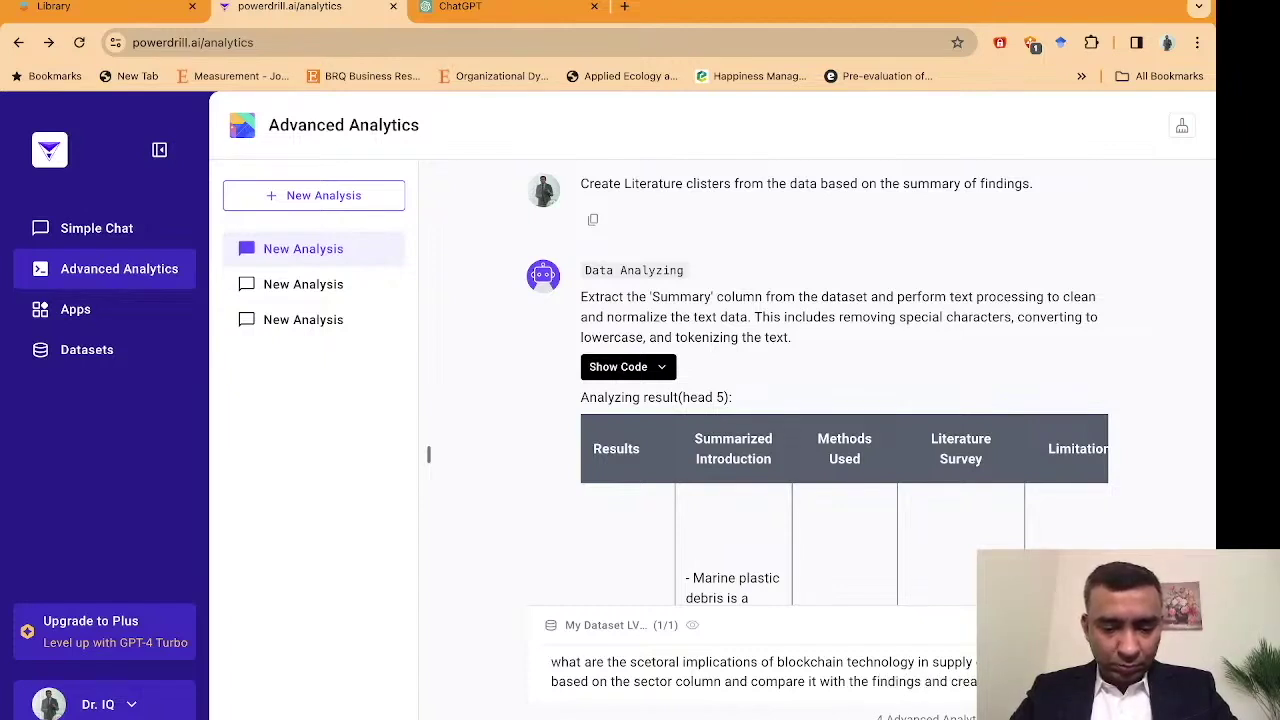
text(based cl)
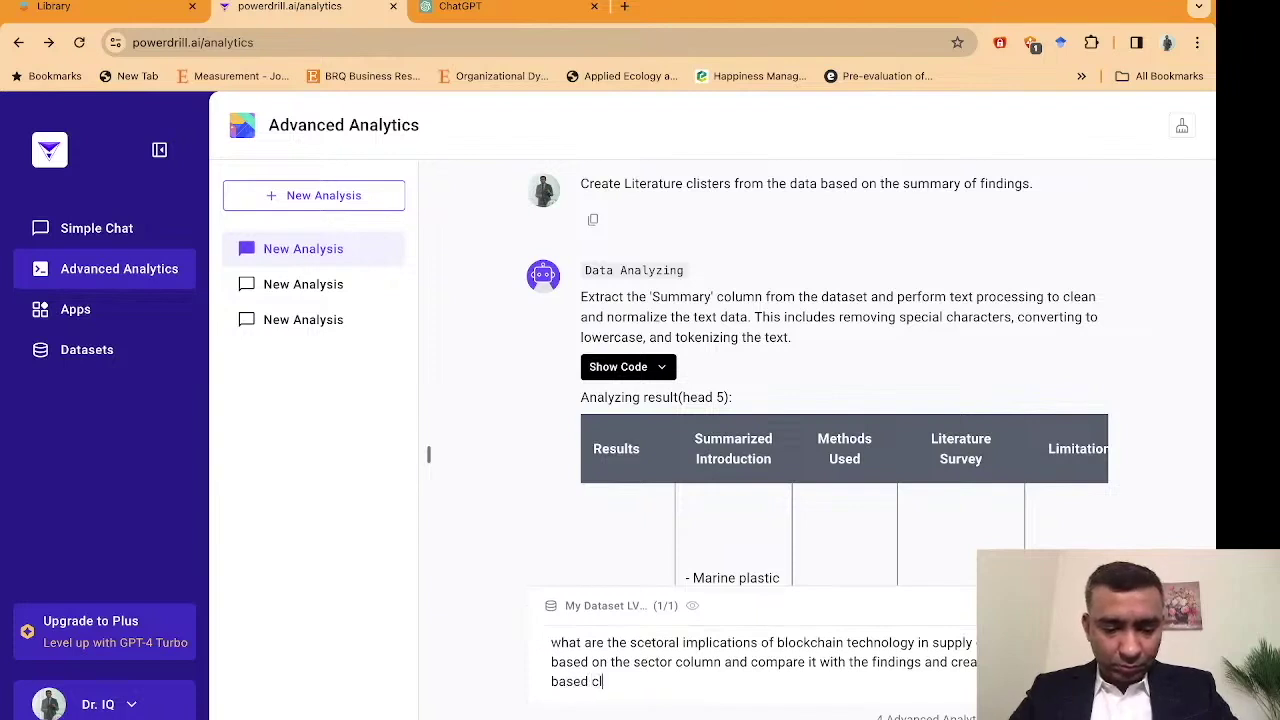
text(usters of re)
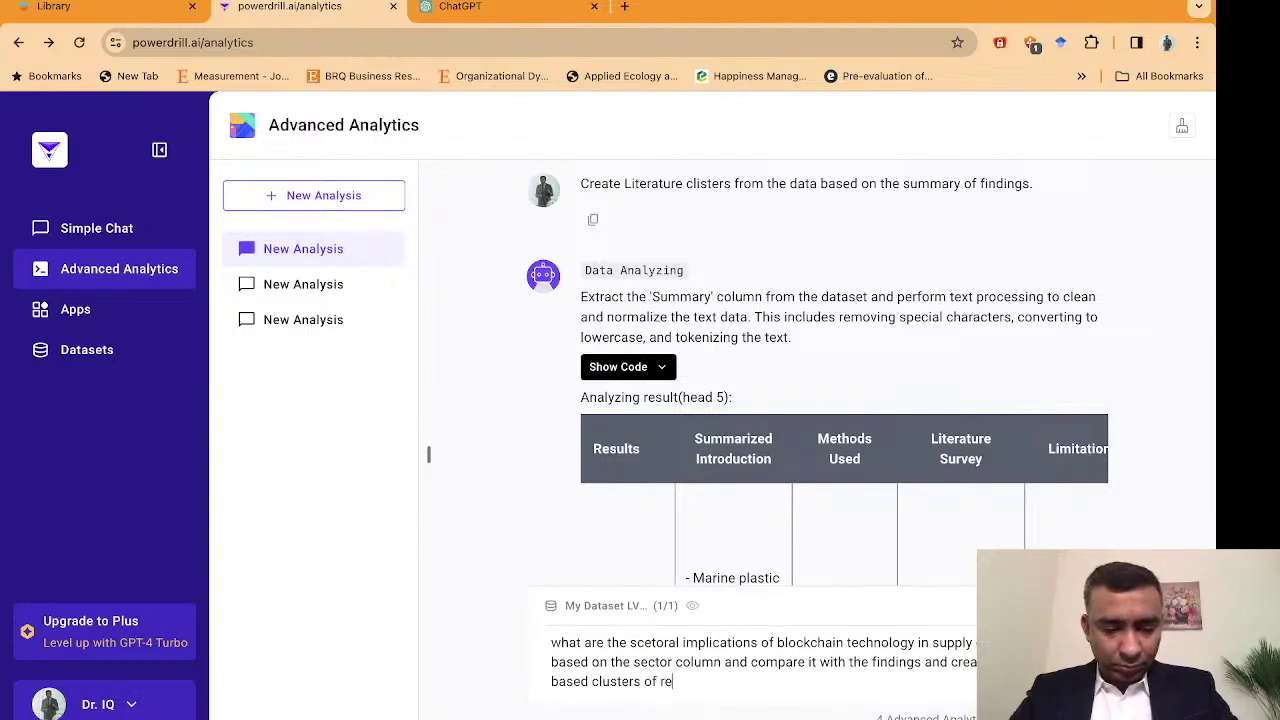
text(search.)
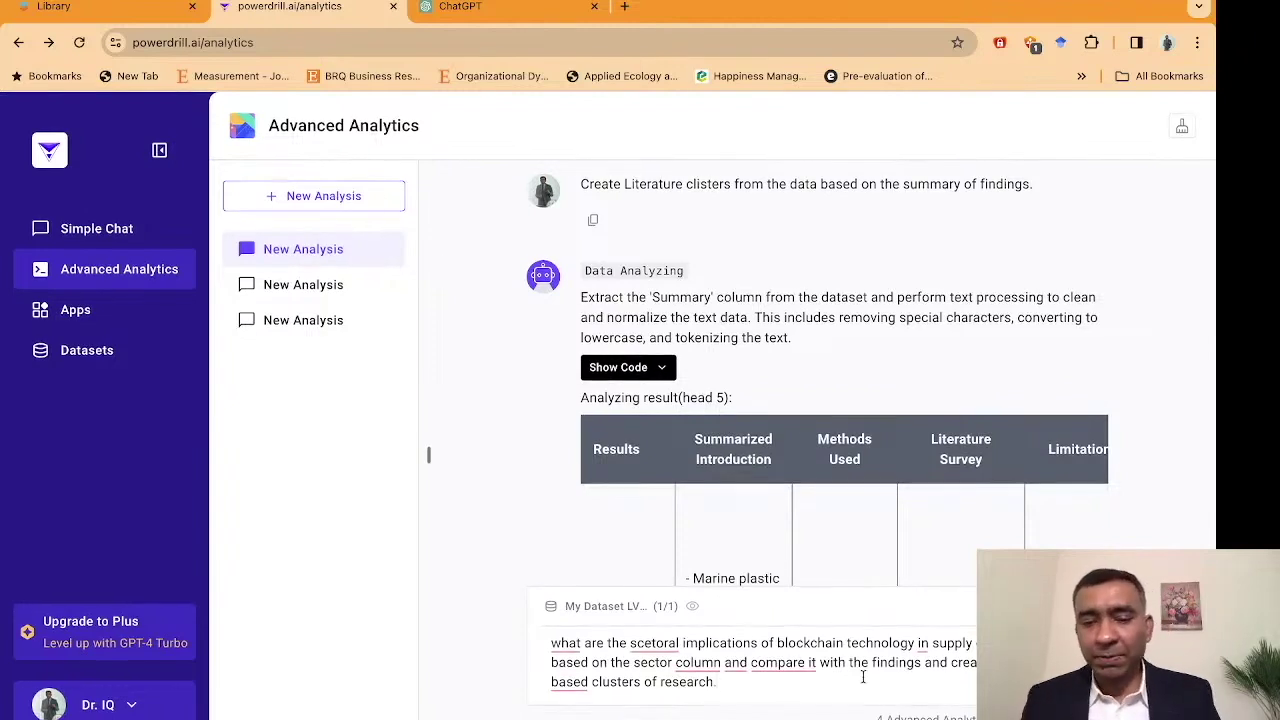
mouse_move(783, 662)
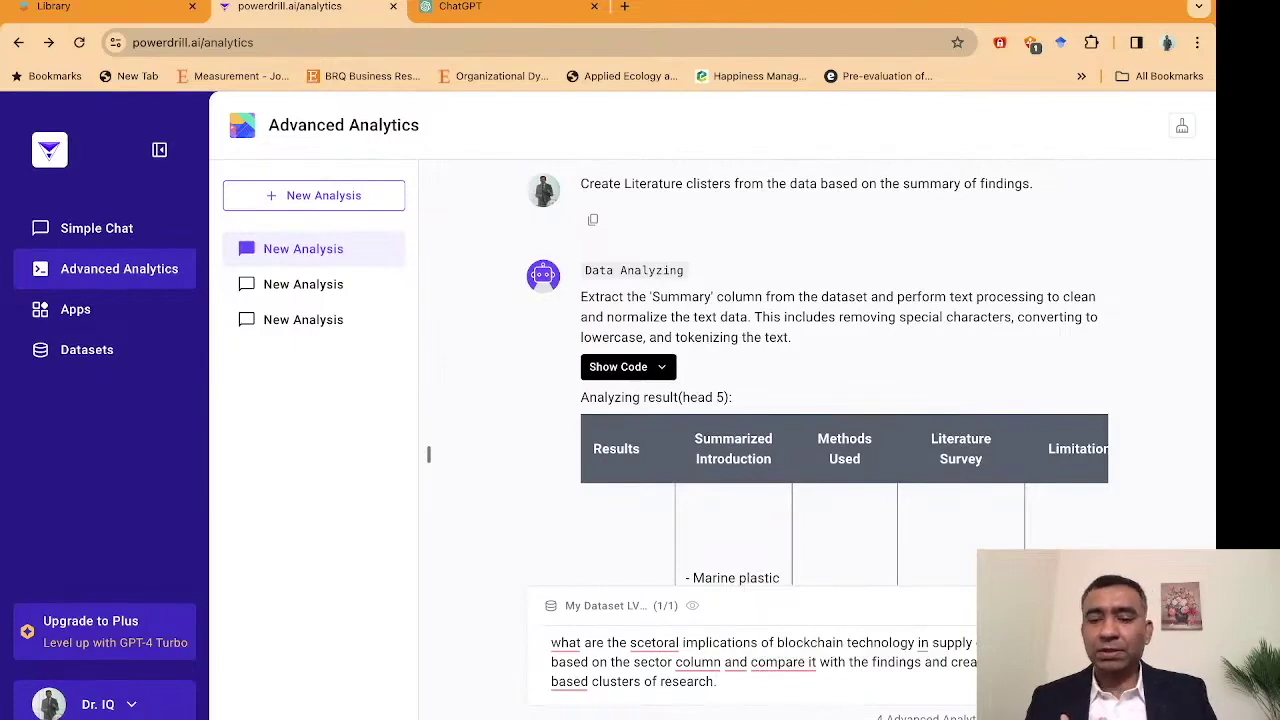
key(Return)
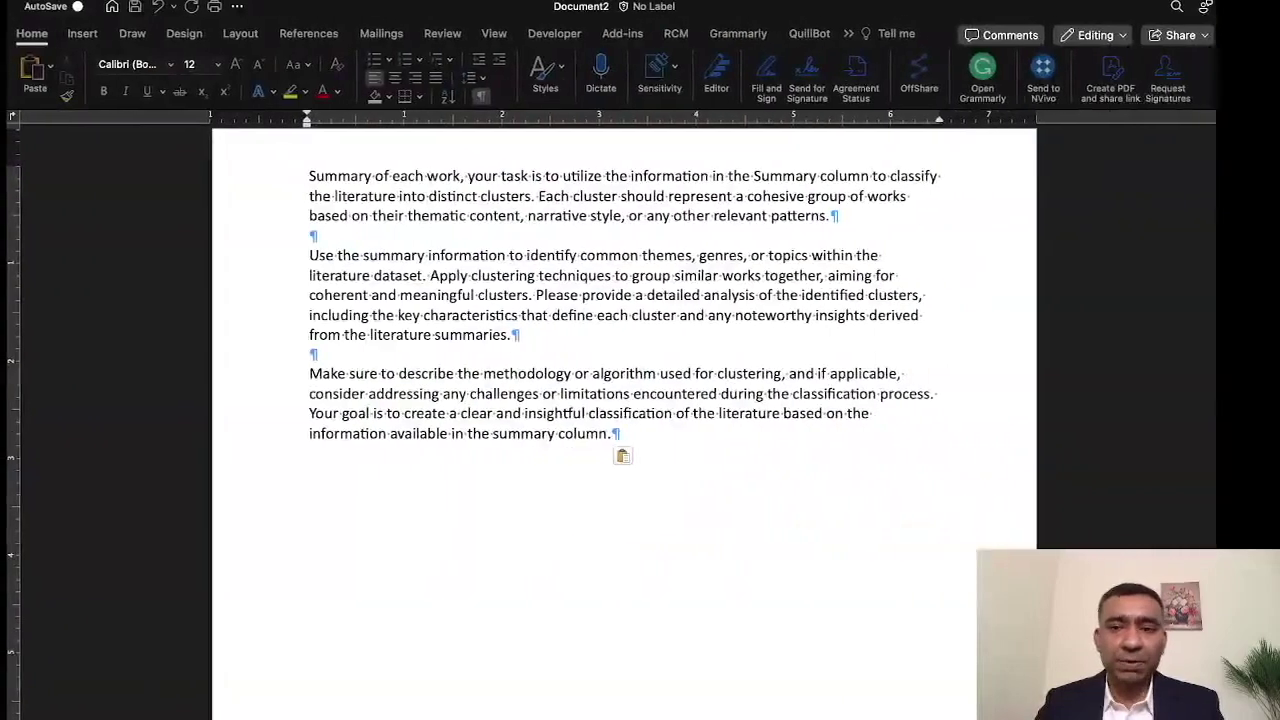
Highlight the clustering prompt's opening in Word, then switch to the Excel literature workbook.
scroll(560, 338, up, 3)
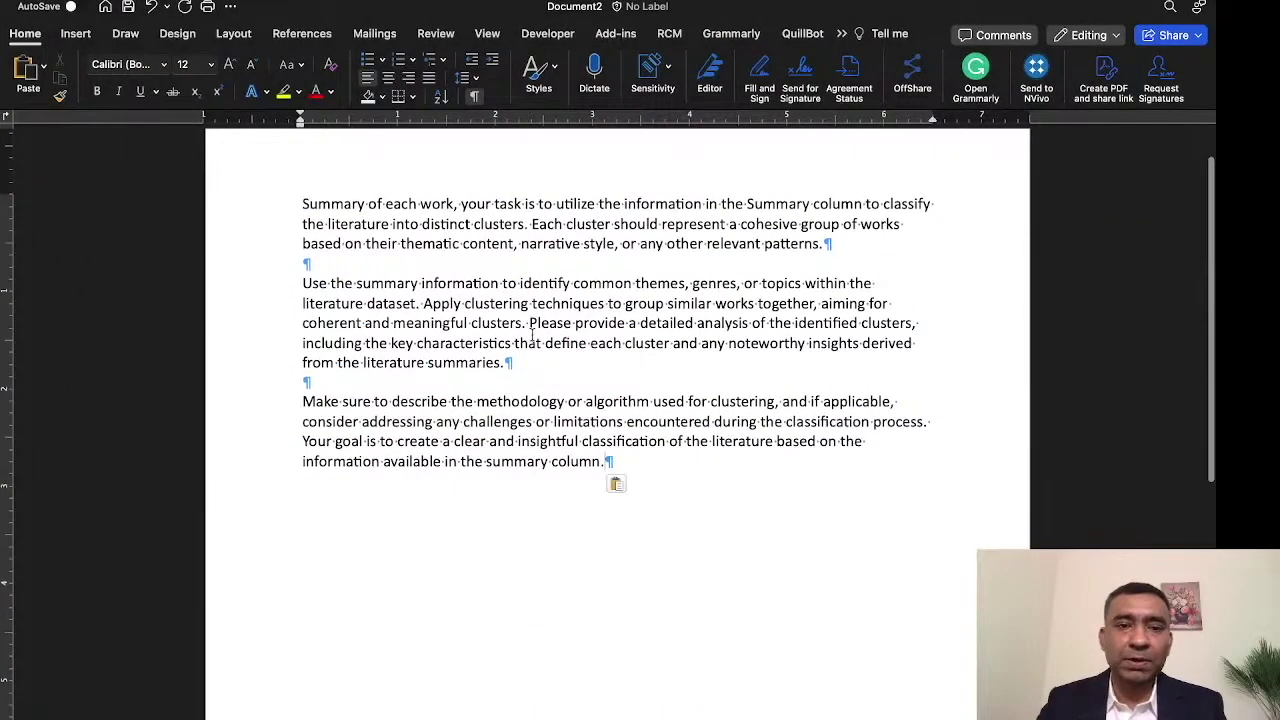
drag(303, 253, 668, 261)
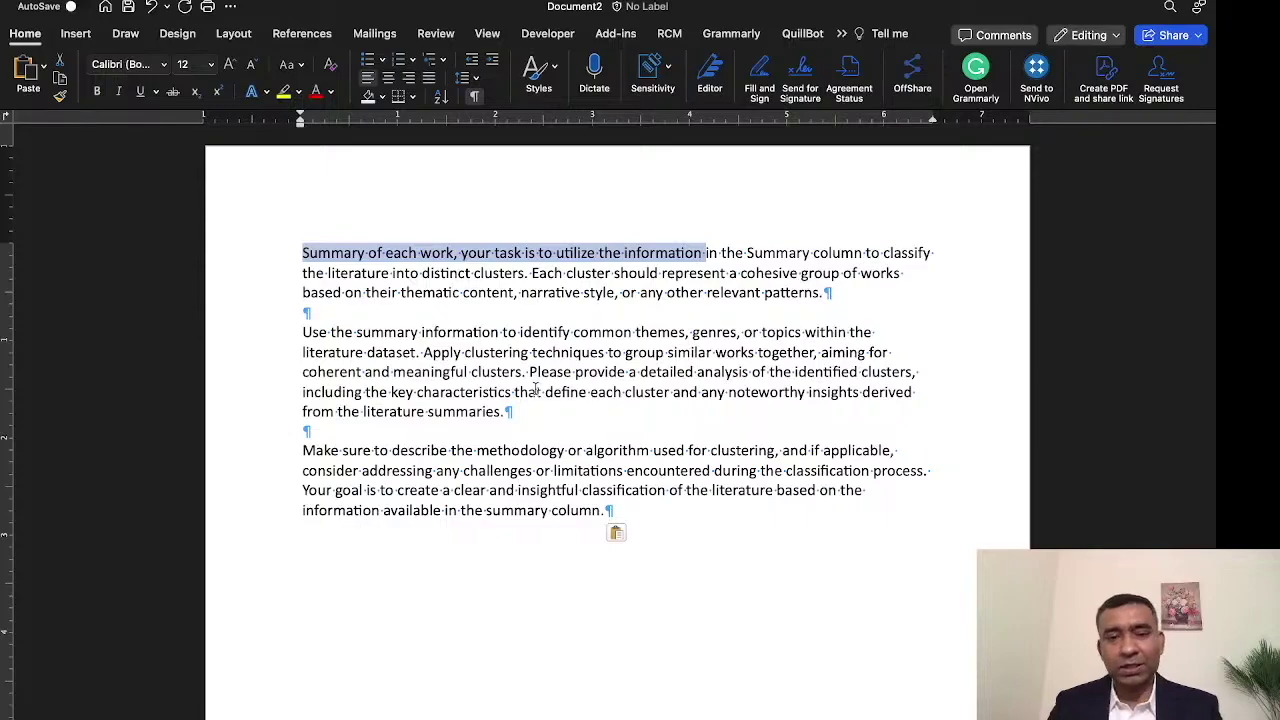
click(583, 410)
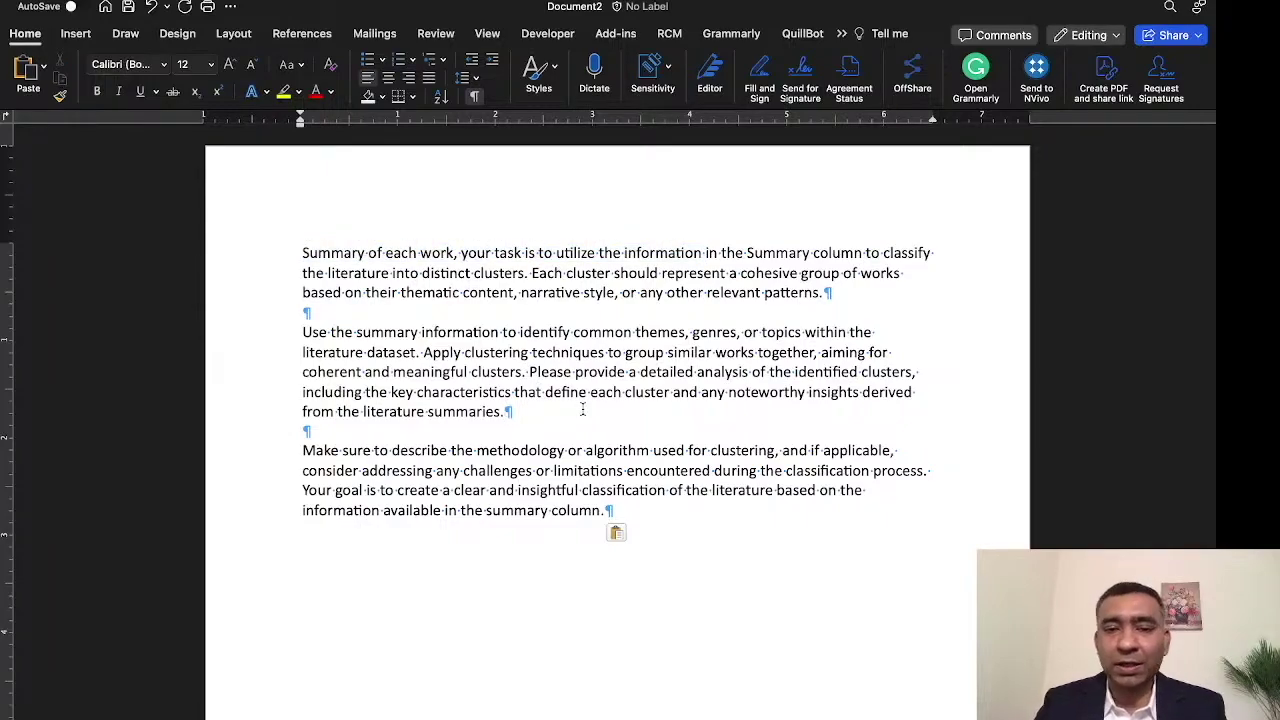
key(ctrl+Left)
key(ctrl+Left)
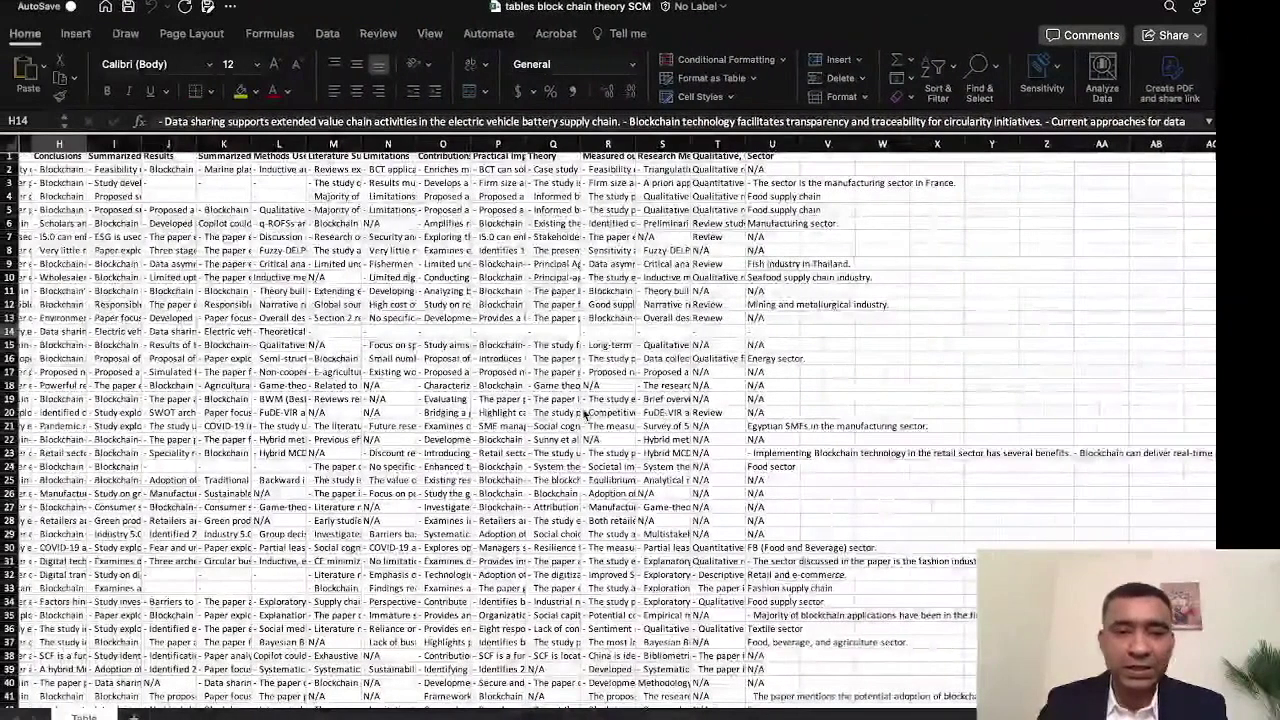
key(ctrl+Left)
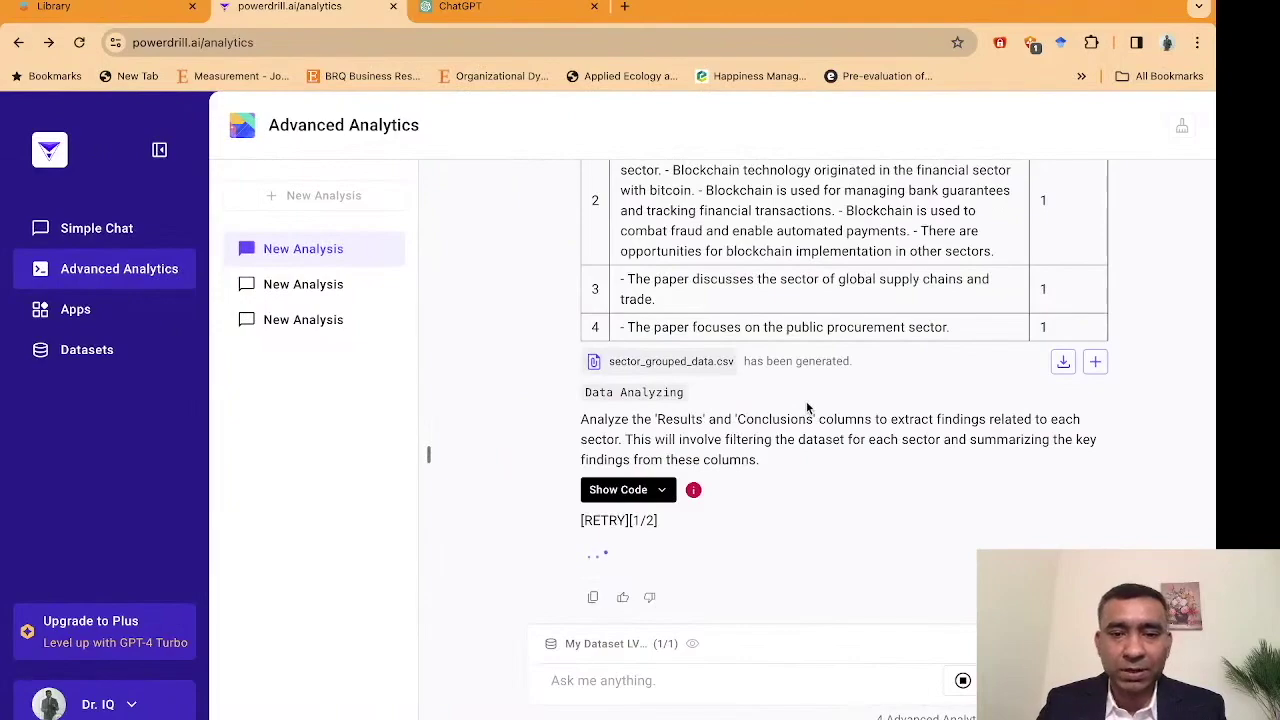
Review the sector analysis: sector_clusters.csv, the articles-per-sector bar chart, and Retail and Financial conclusions.
scroll(806, 401, up, 5)
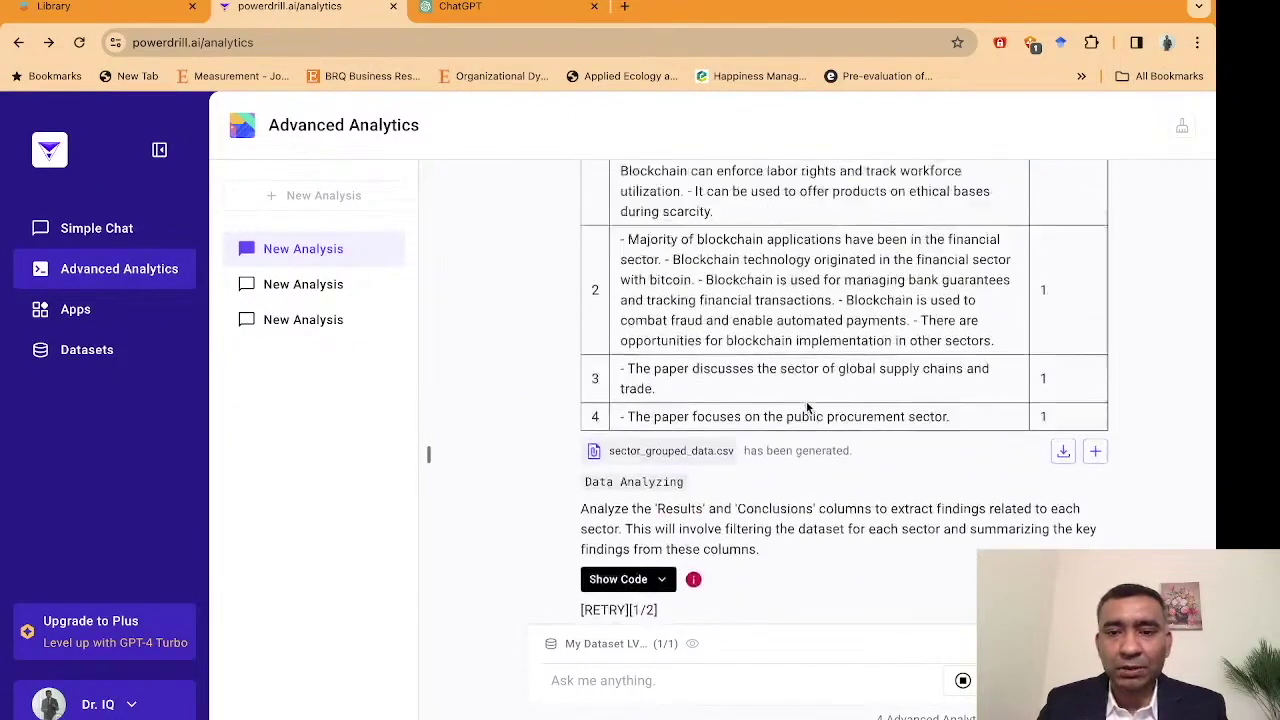
scroll(808, 405, down, 5)
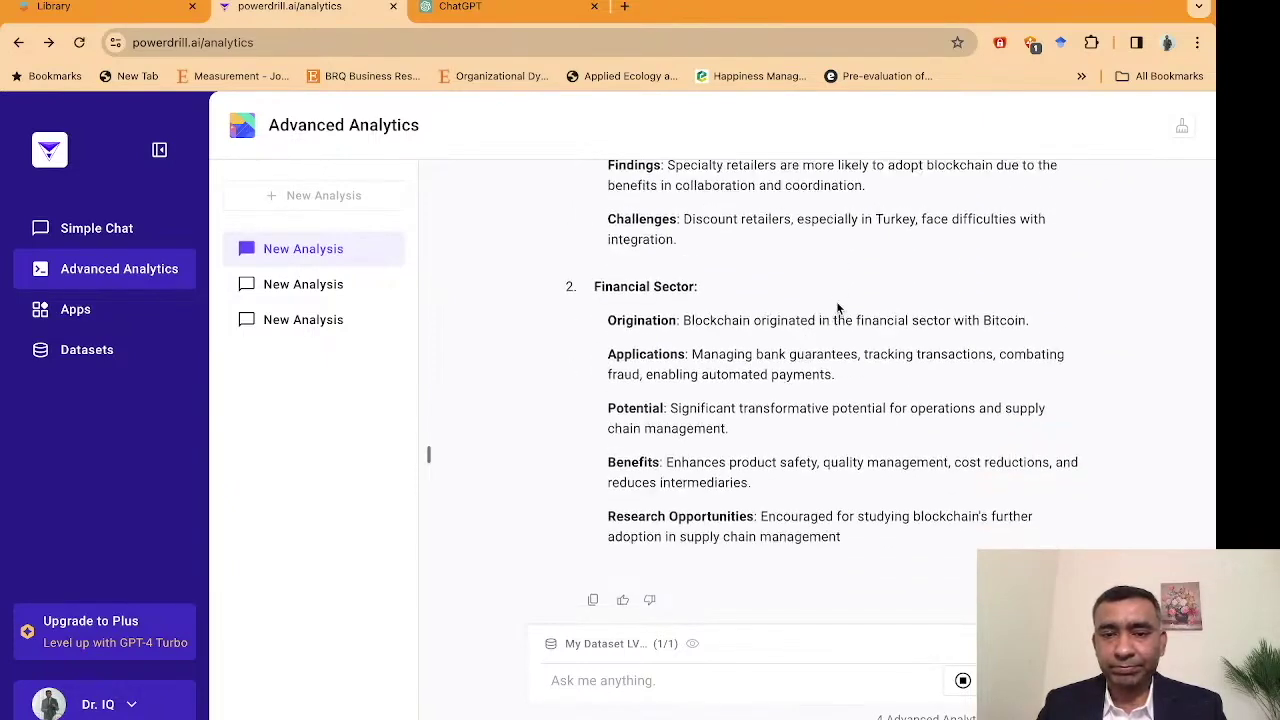
Scroll through the completed response's comparative analysis and research clusters.
scroll(634, 308, up, 4)
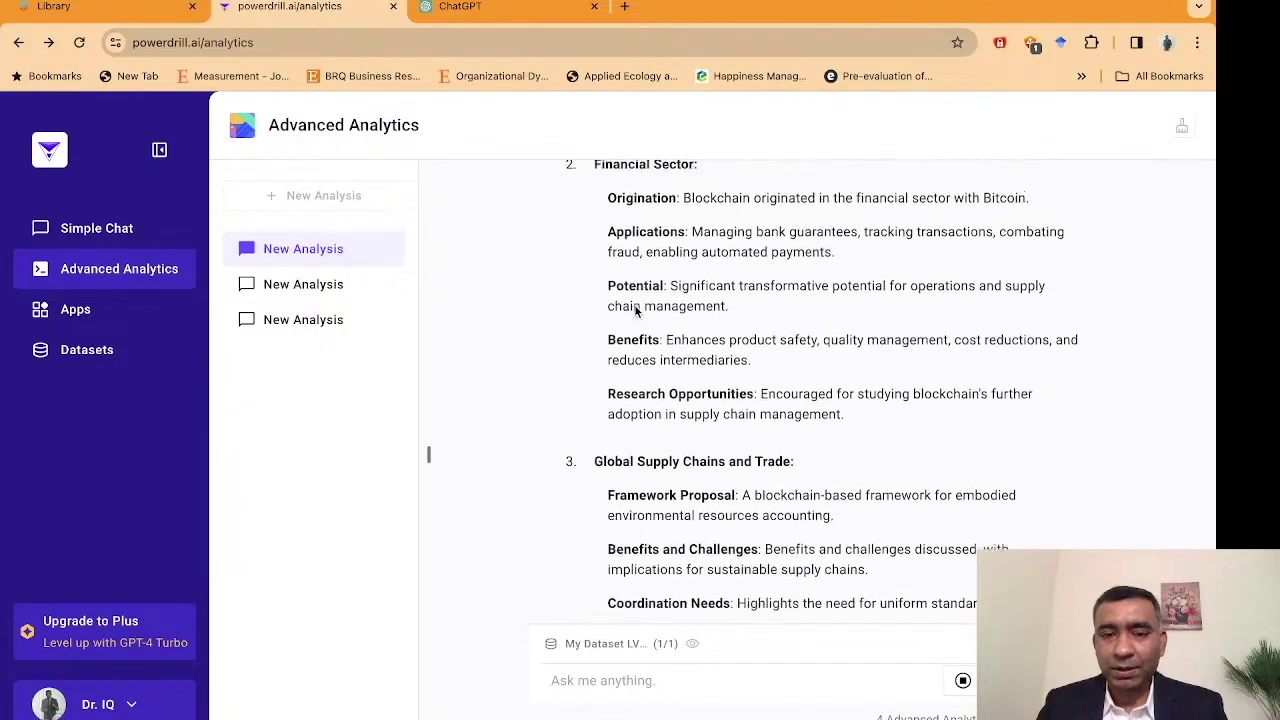
scroll(634, 308, down, 2)
scroll(634, 308, up, 3)
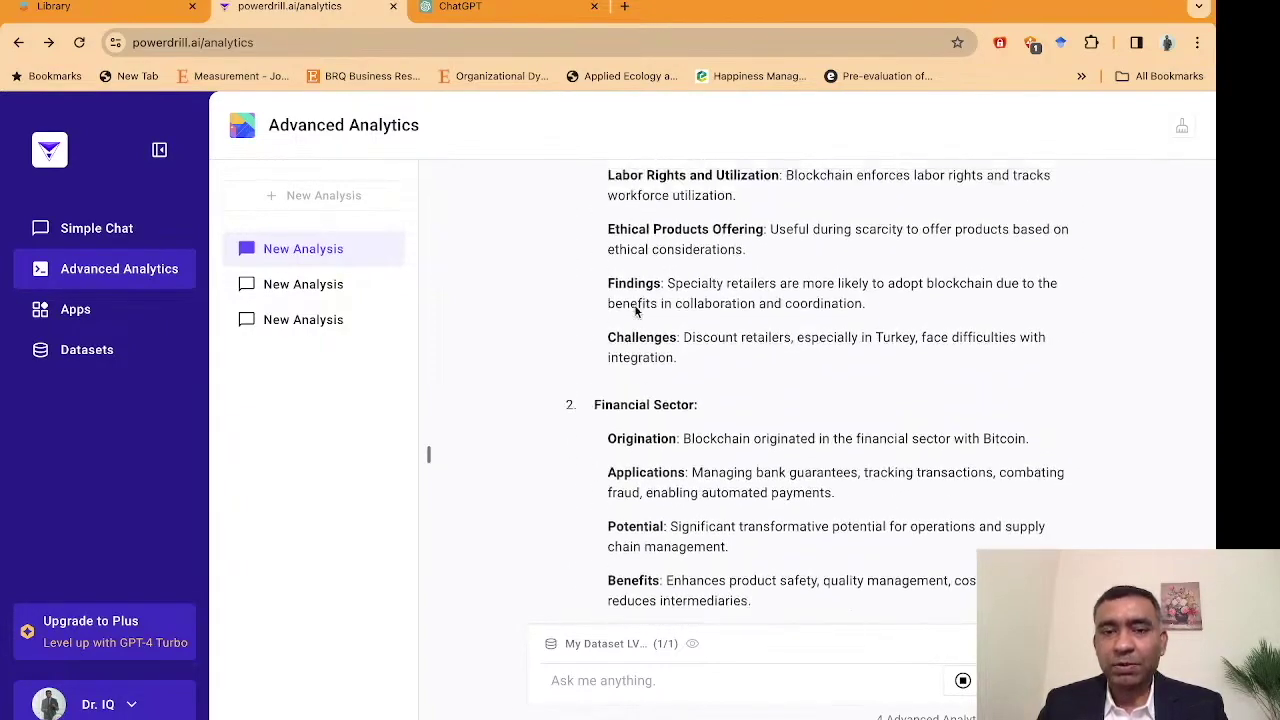
scroll(634, 308, down, 7)
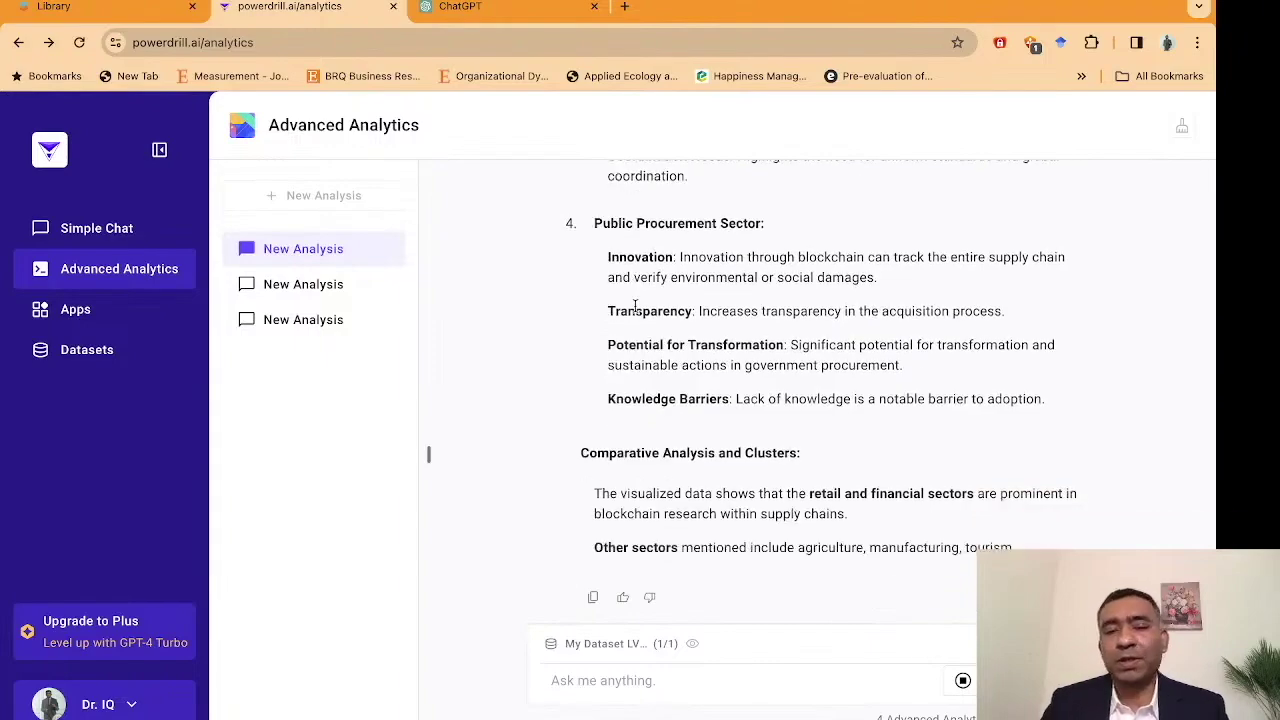
scroll(634, 308, up, 5)
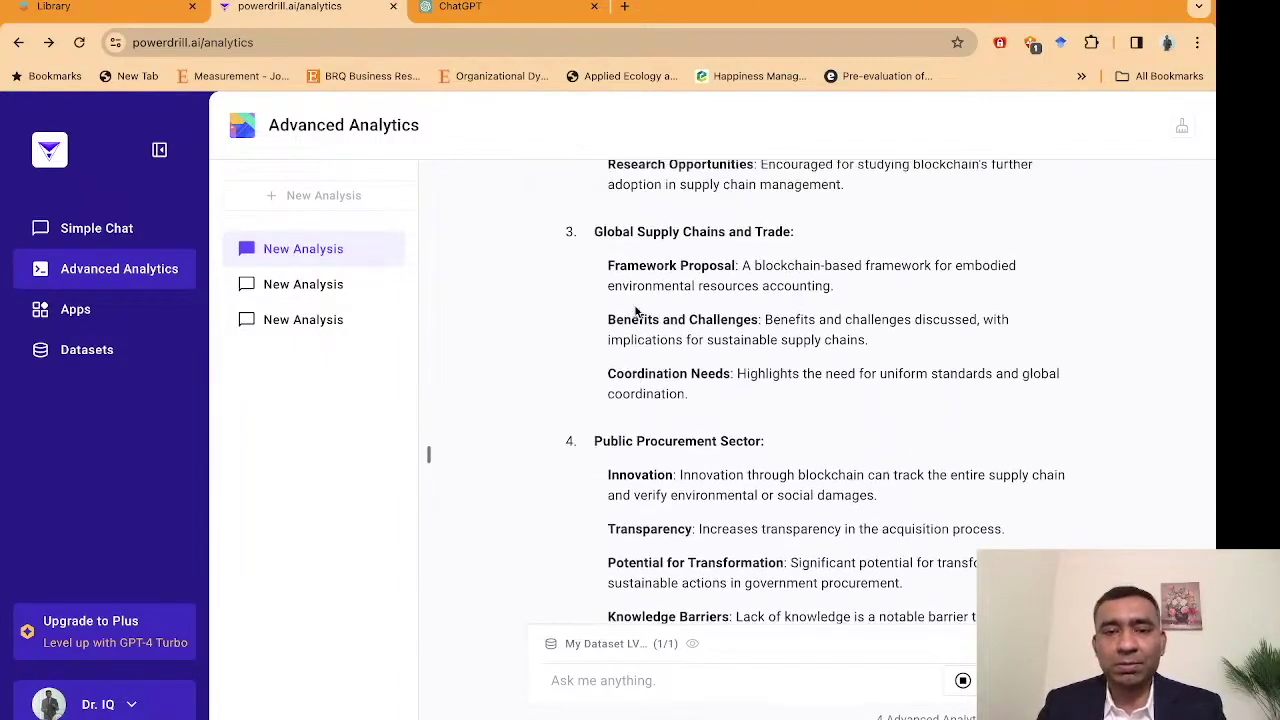
scroll(634, 308, down, 5)
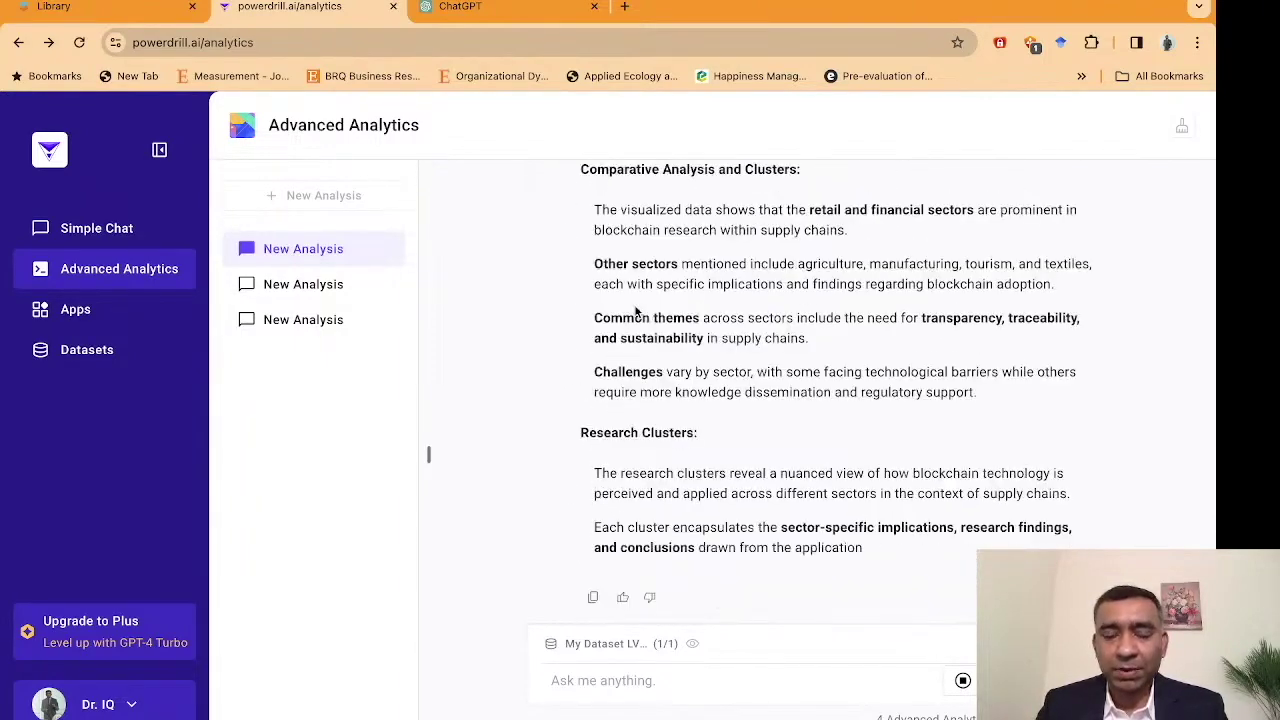
scroll(634, 308, up, 5)
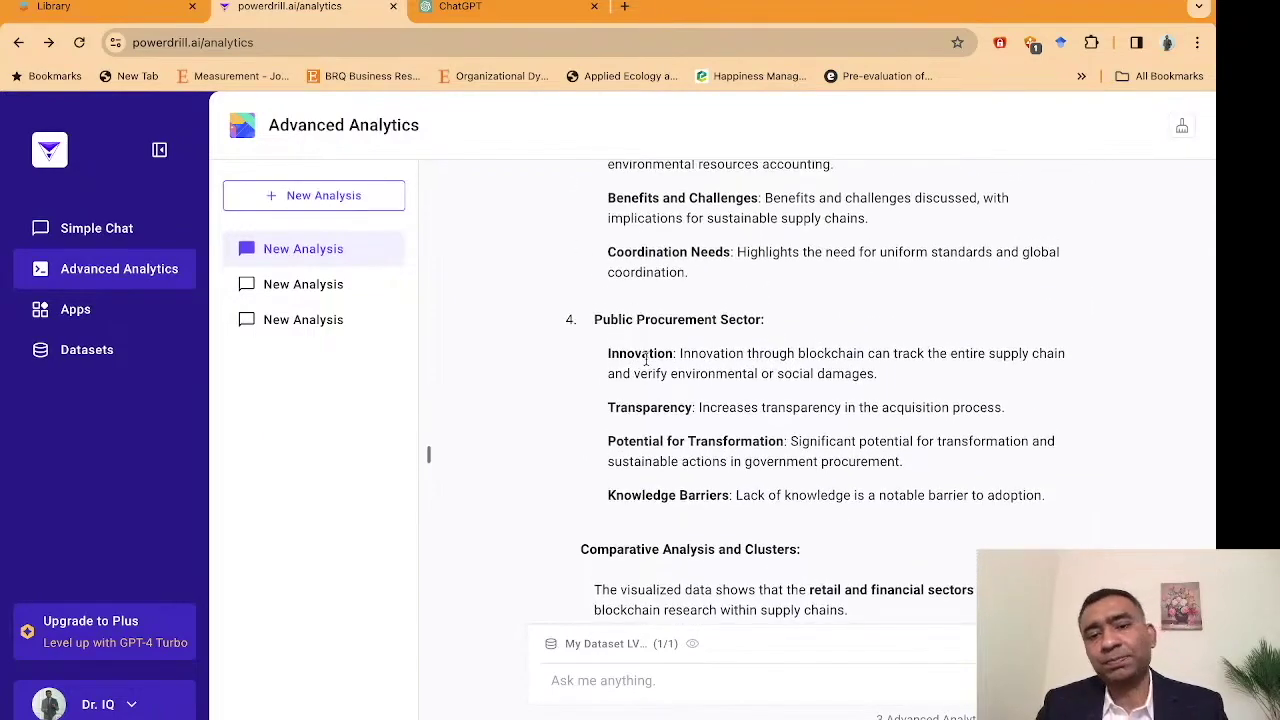
scroll(645, 358, up, 3)
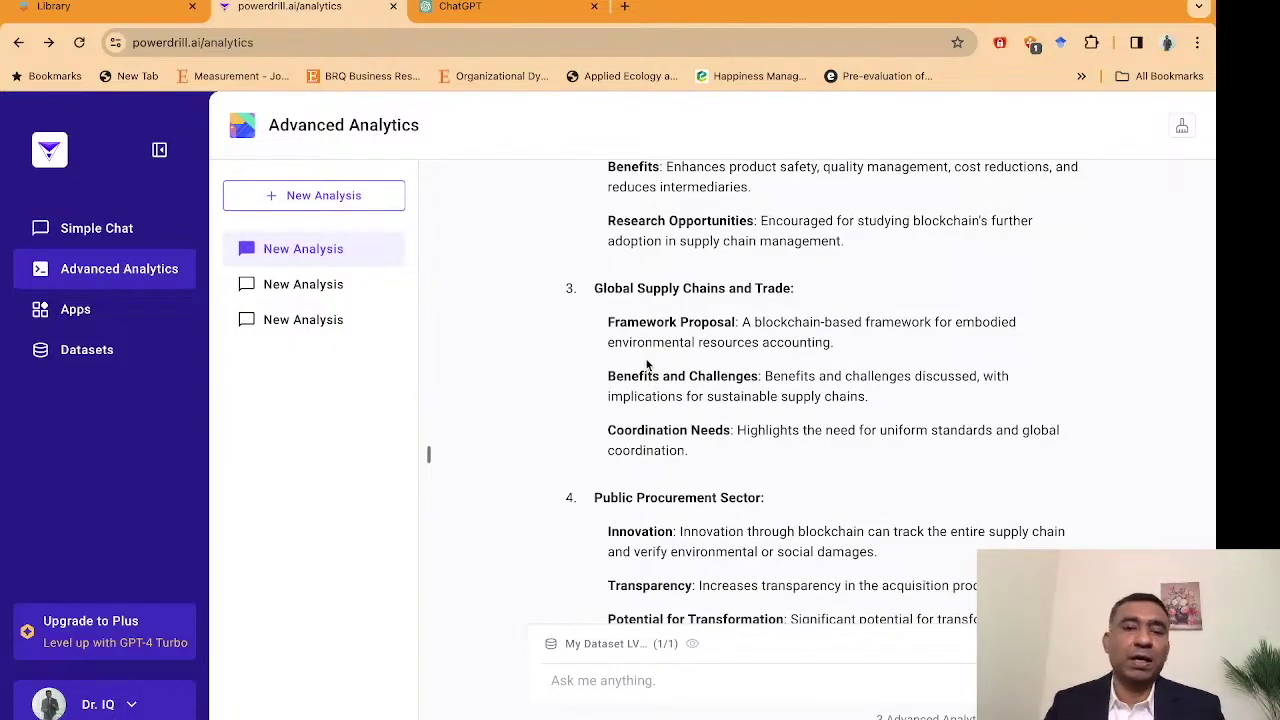
Switch spaces to the Word document, then the slideshow, revealing the powerdrill.ai link on 'Let's try'.
key(ctrl+Right)
key(ctrl+Right)
key(ctrl+Right)
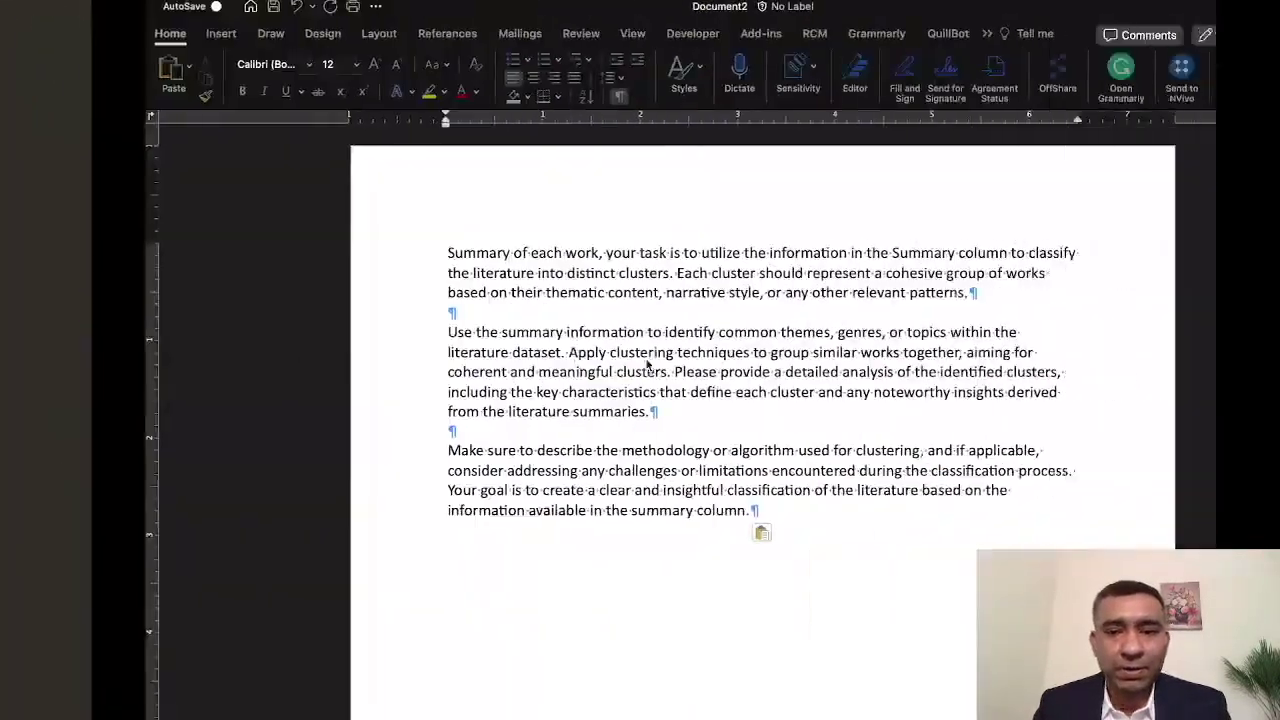
key(ctrl+Right)
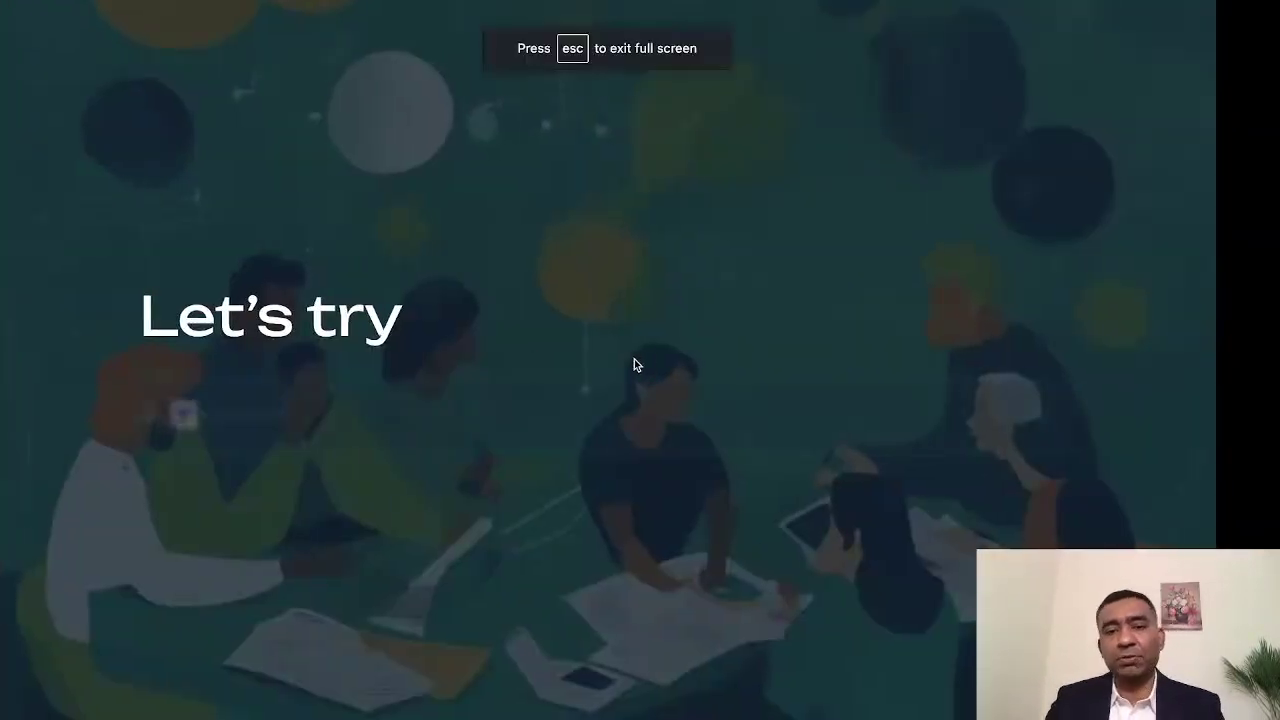
key(Right)
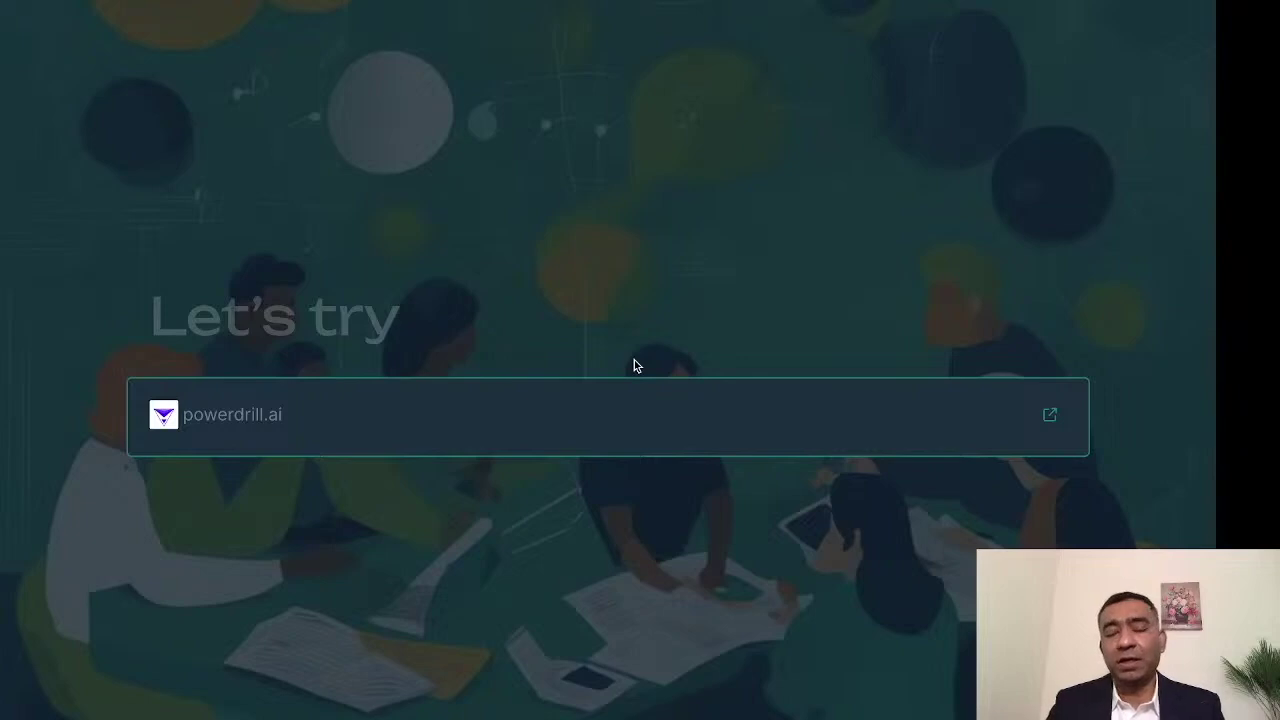